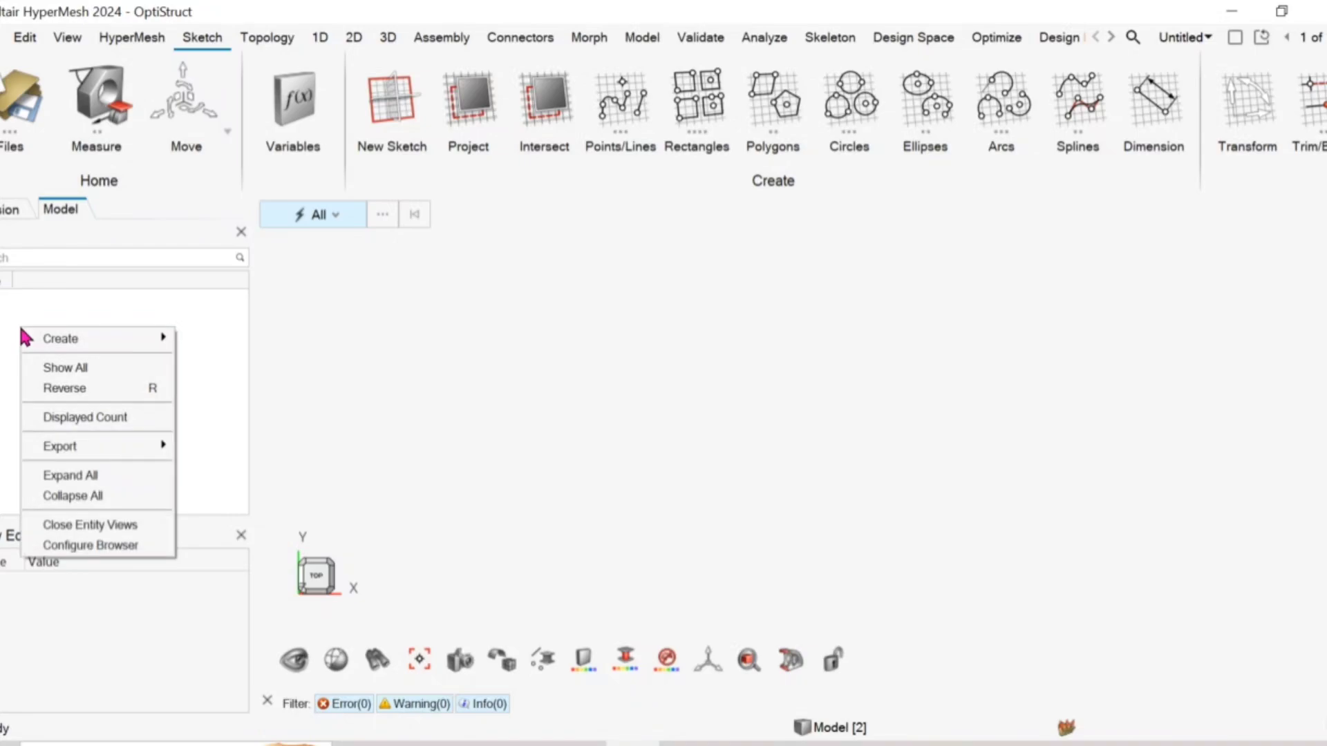
Step: Create a new material with the MAT1 card image and name it steel
mouse_move(66, 345)
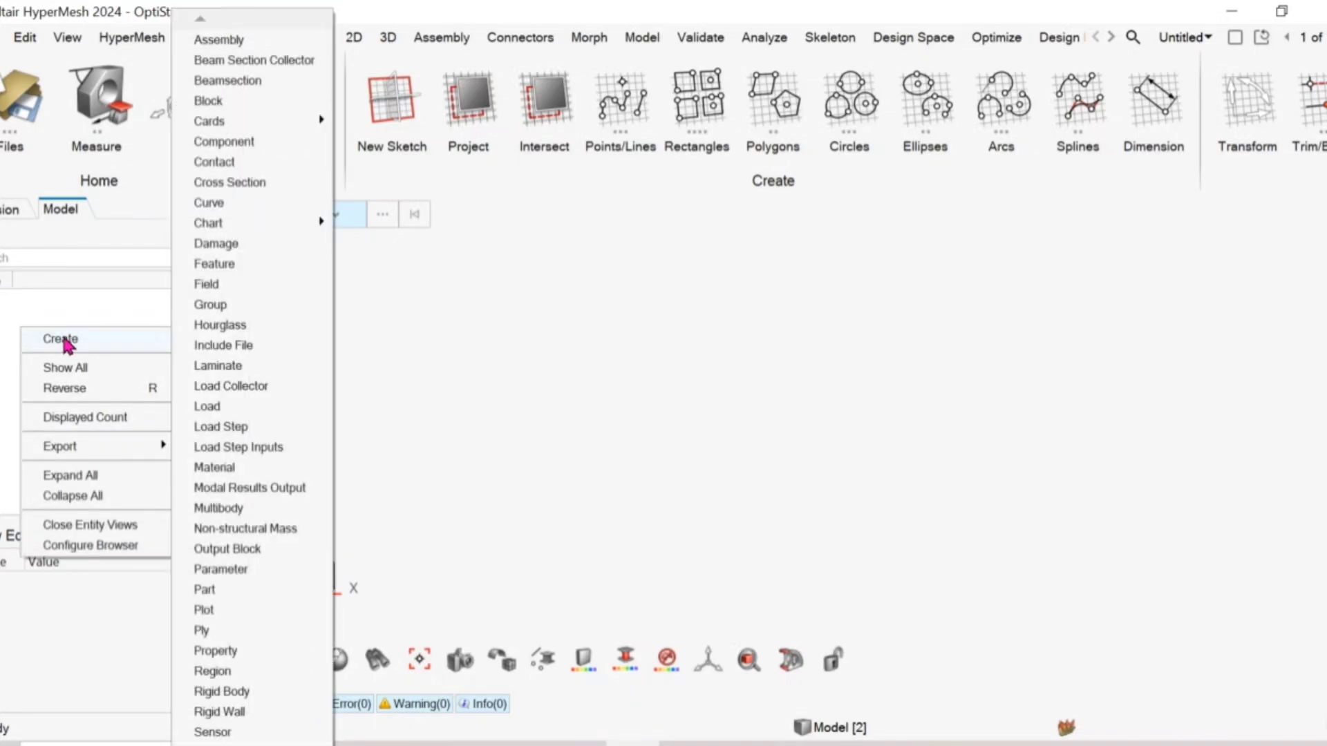
click(241, 472)
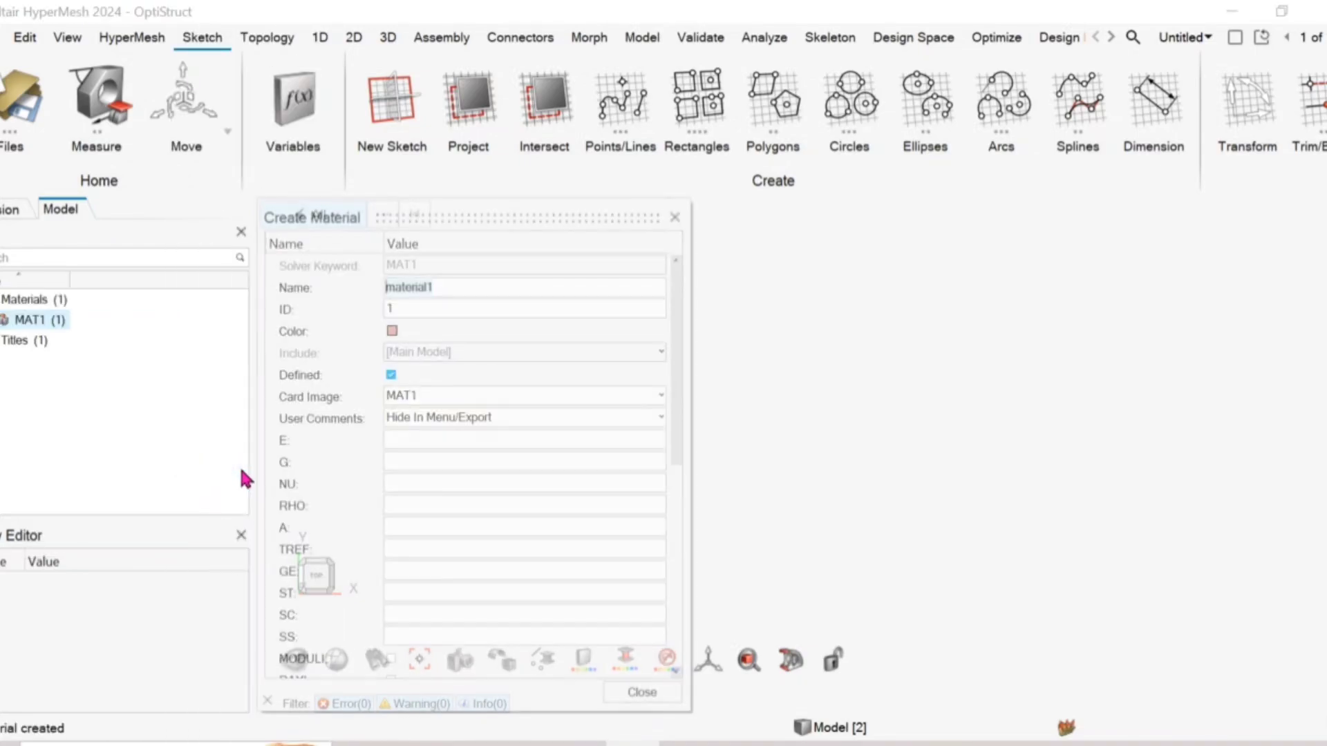
click(637, 46)
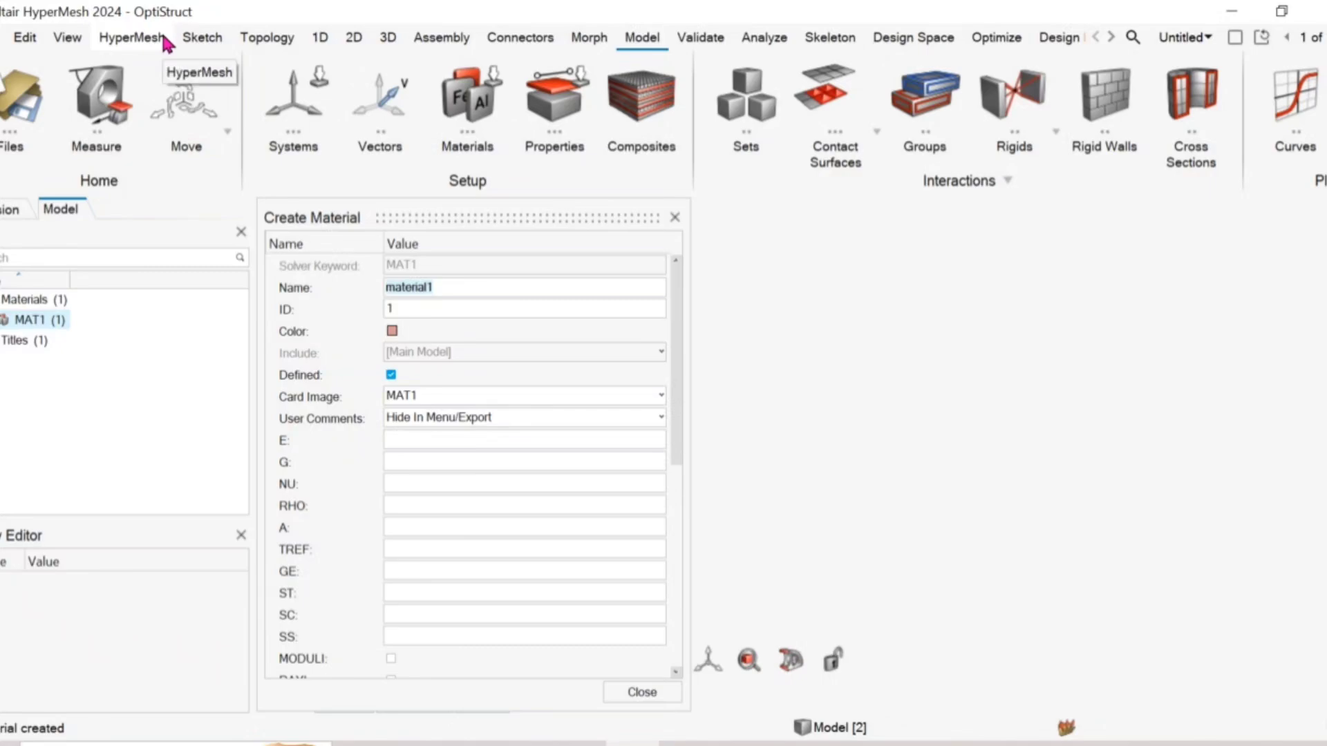
click(207, 46)
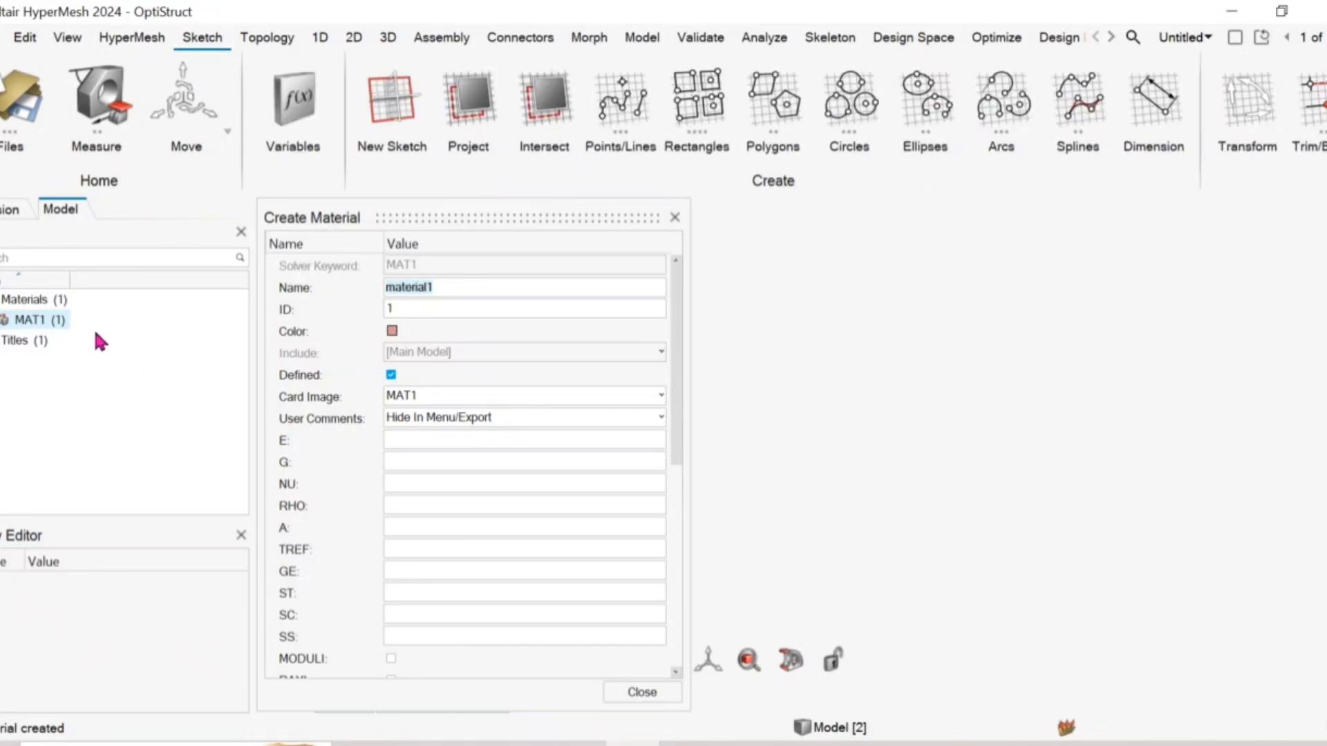
drag(450, 285, 385, 285)
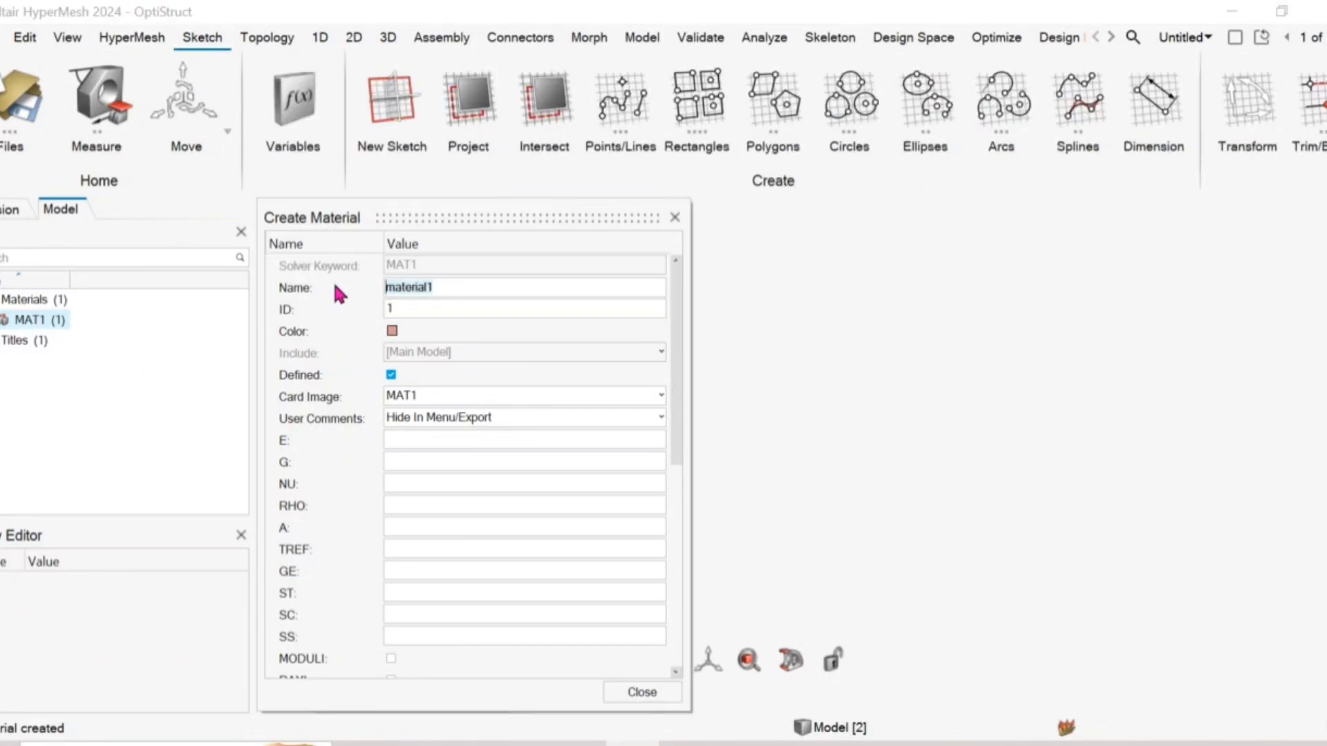
text(steel)
Step: Set the steel material's elastic modulus E to 210000 and fill in its shear modulus G as 80769.2
click(415, 438)
text(210000)
double_click(457, 438)
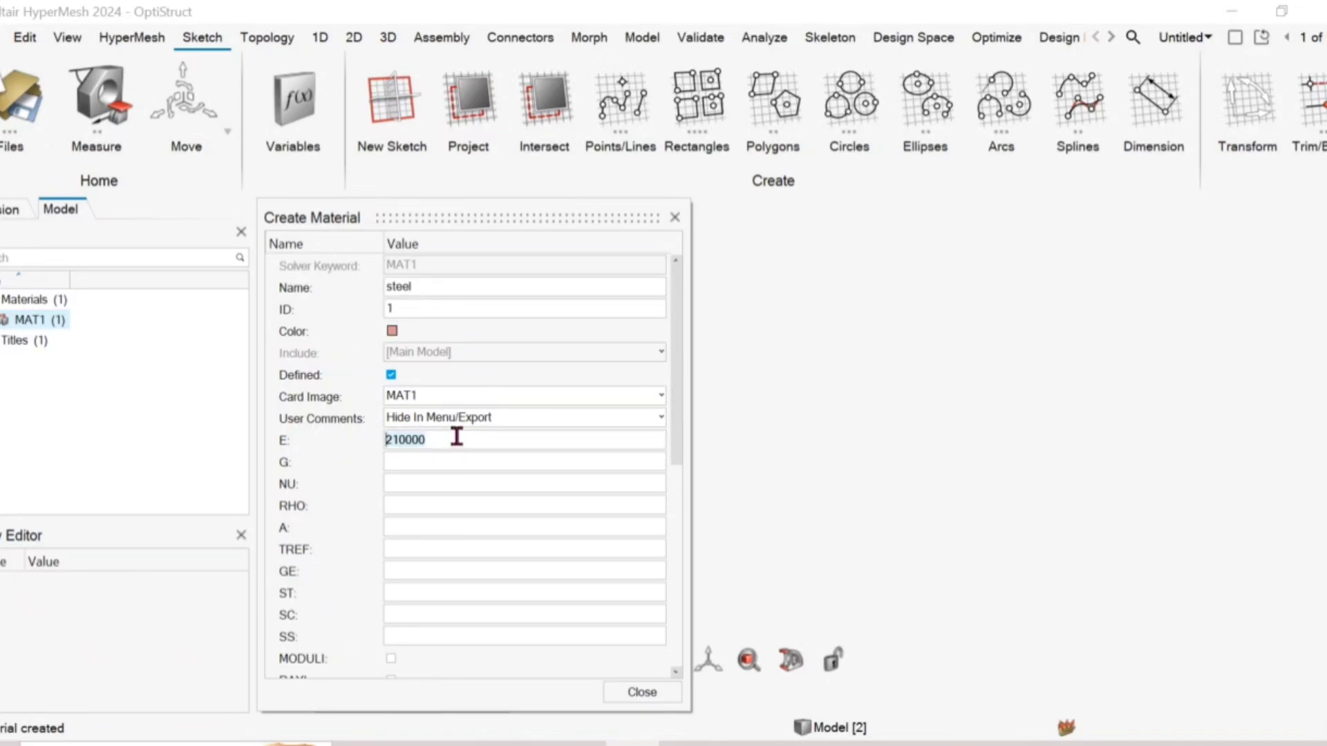
click(456, 436)
key(Return)
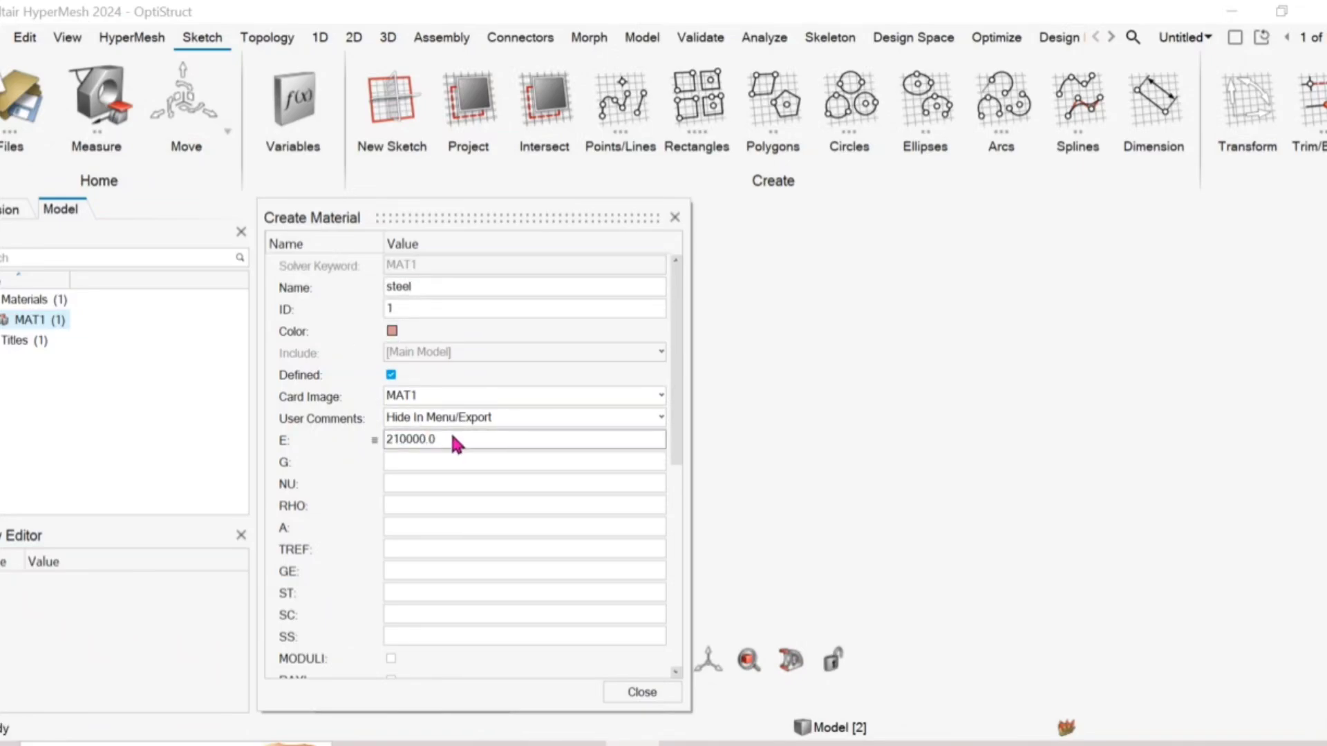
click(454, 460)
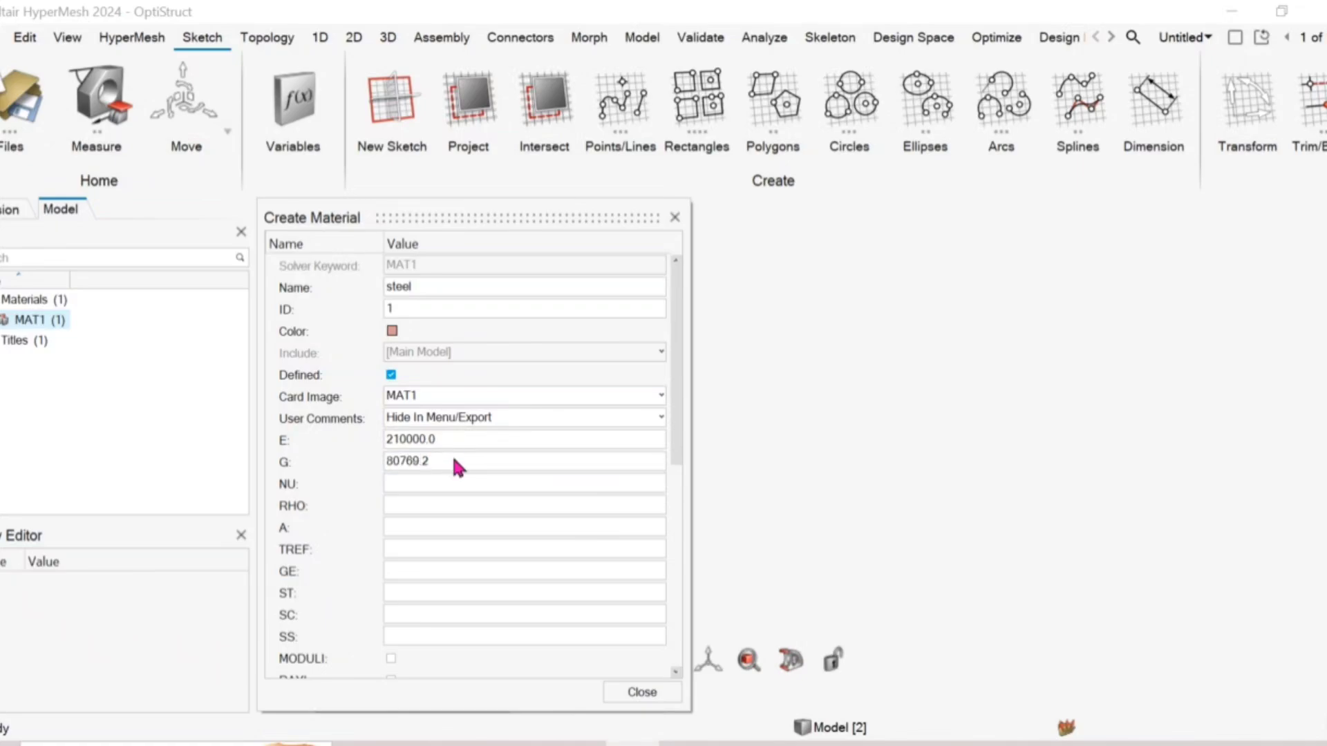
Step: Set the steel material's Poisson's ratio NU to 0.3 and density RHO to 7.85e-09, and finish the material definition
click(446, 485)
text(0.3)
double_click(444, 487)
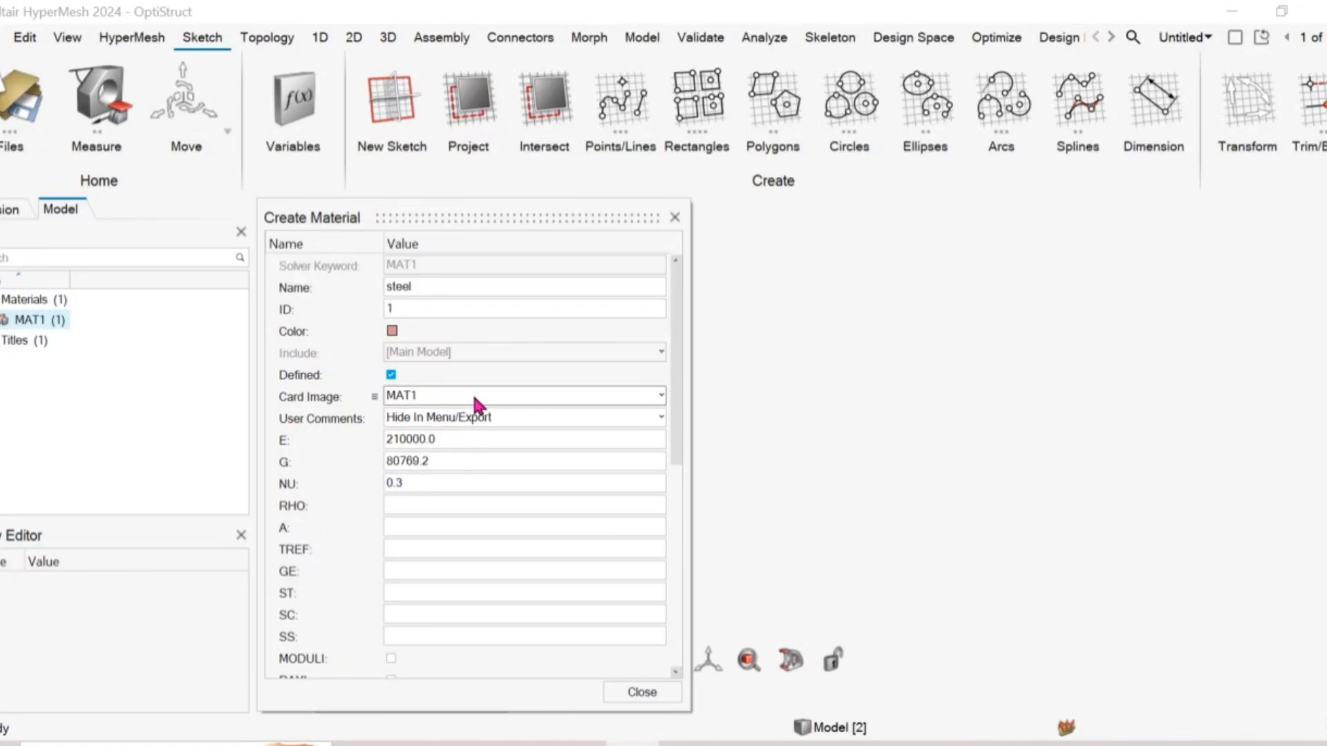
click(439, 504)
text(7.85e-09)
double_click(440, 504)
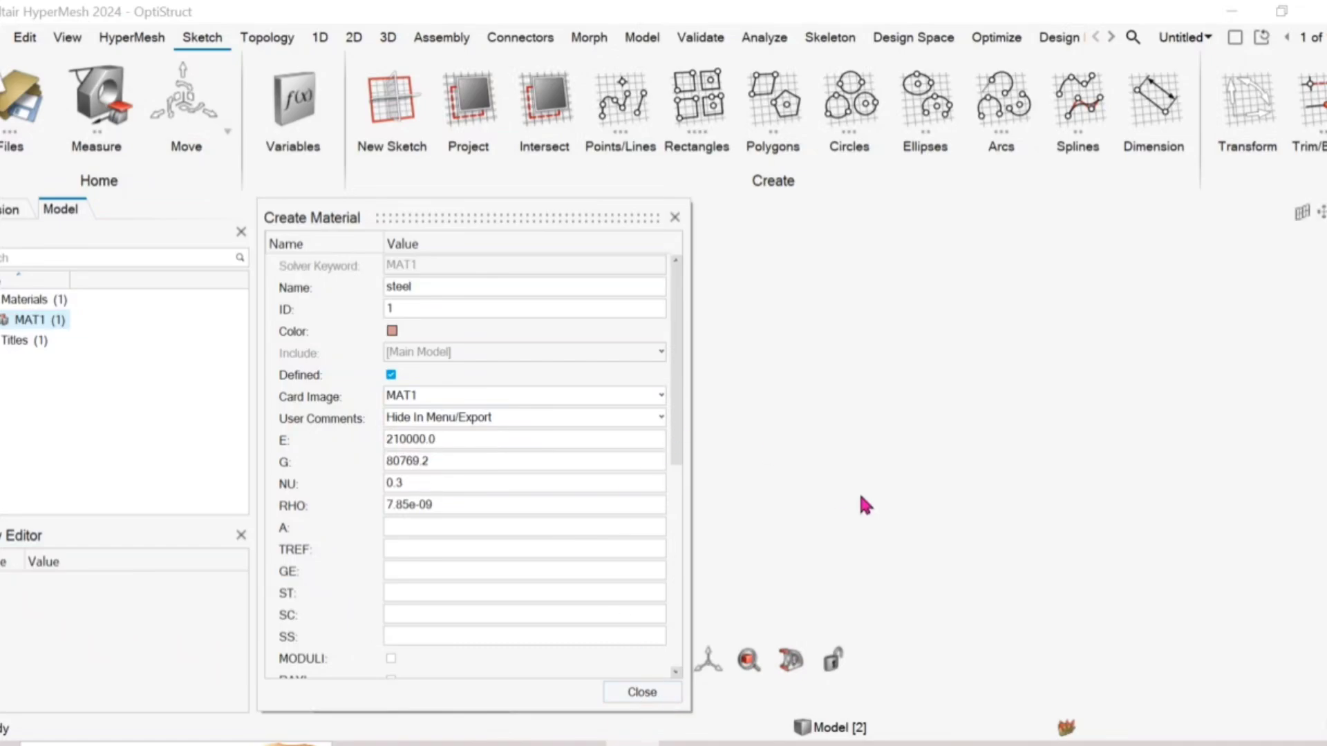
click(642, 693)
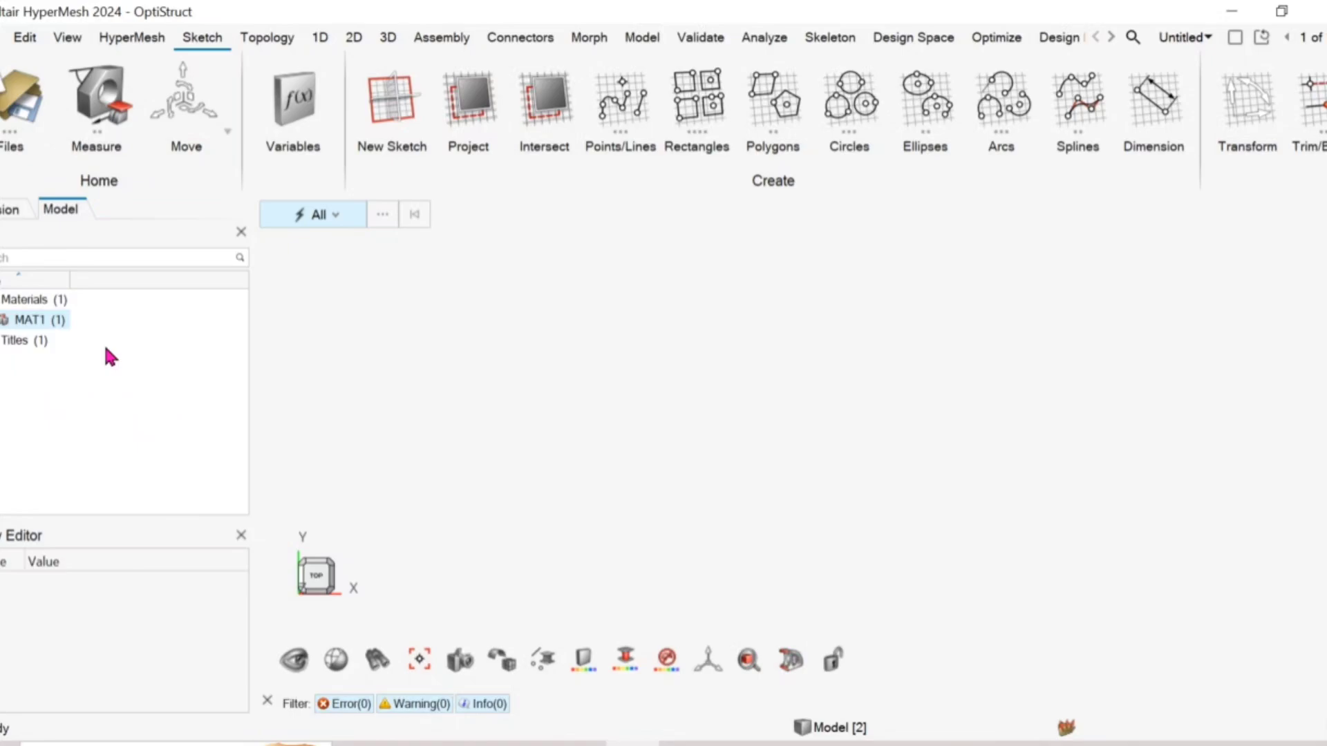
Step: Create a new sketch on the global XY plane at the origin
click(385, 117)
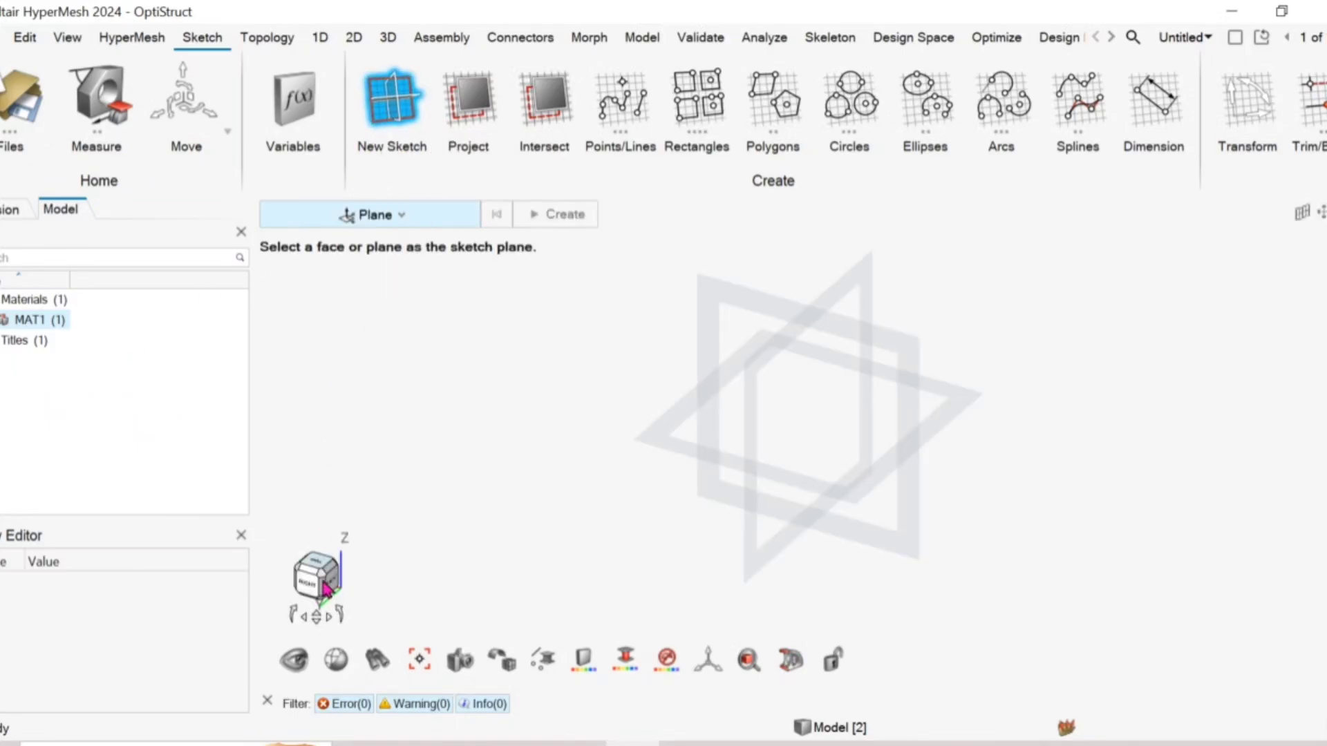
middle_drag(328, 541, 673, 439)
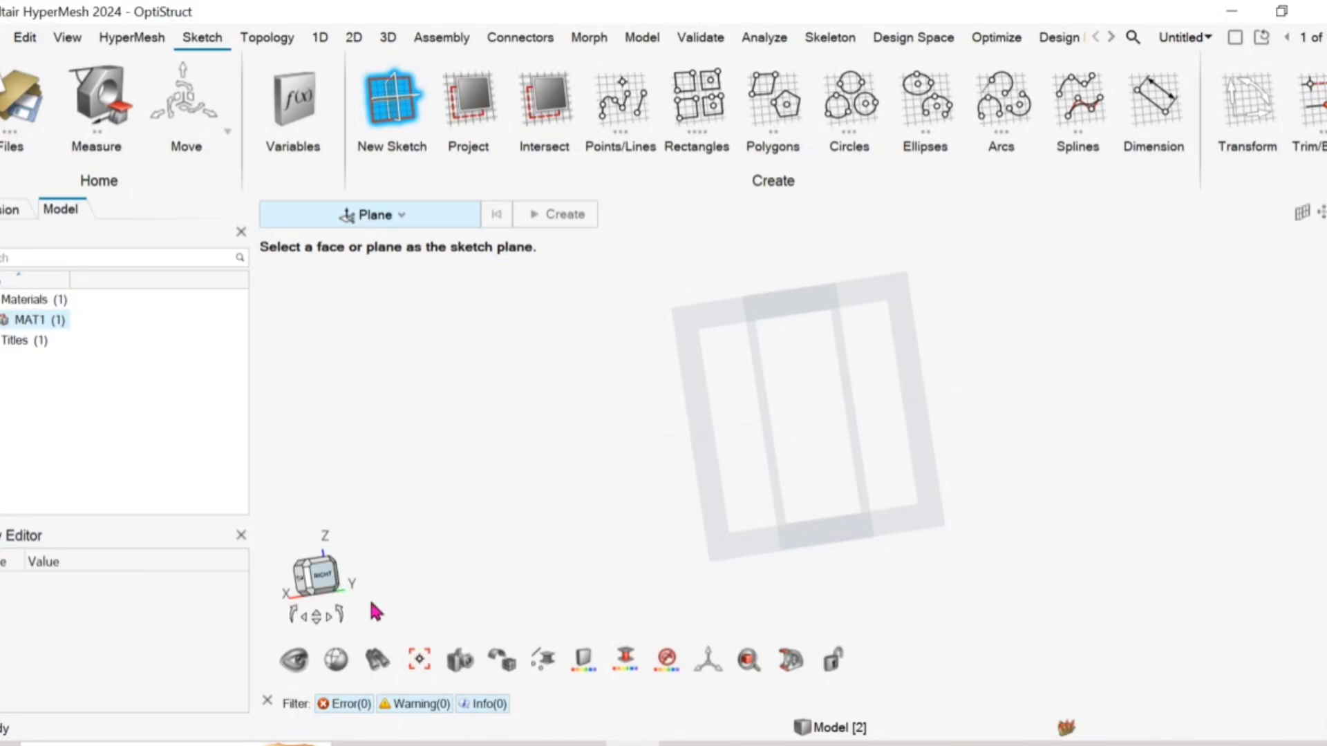
middle_drag(299, 498, 502, 540)
middle_drag(293, 569, 390, 402)
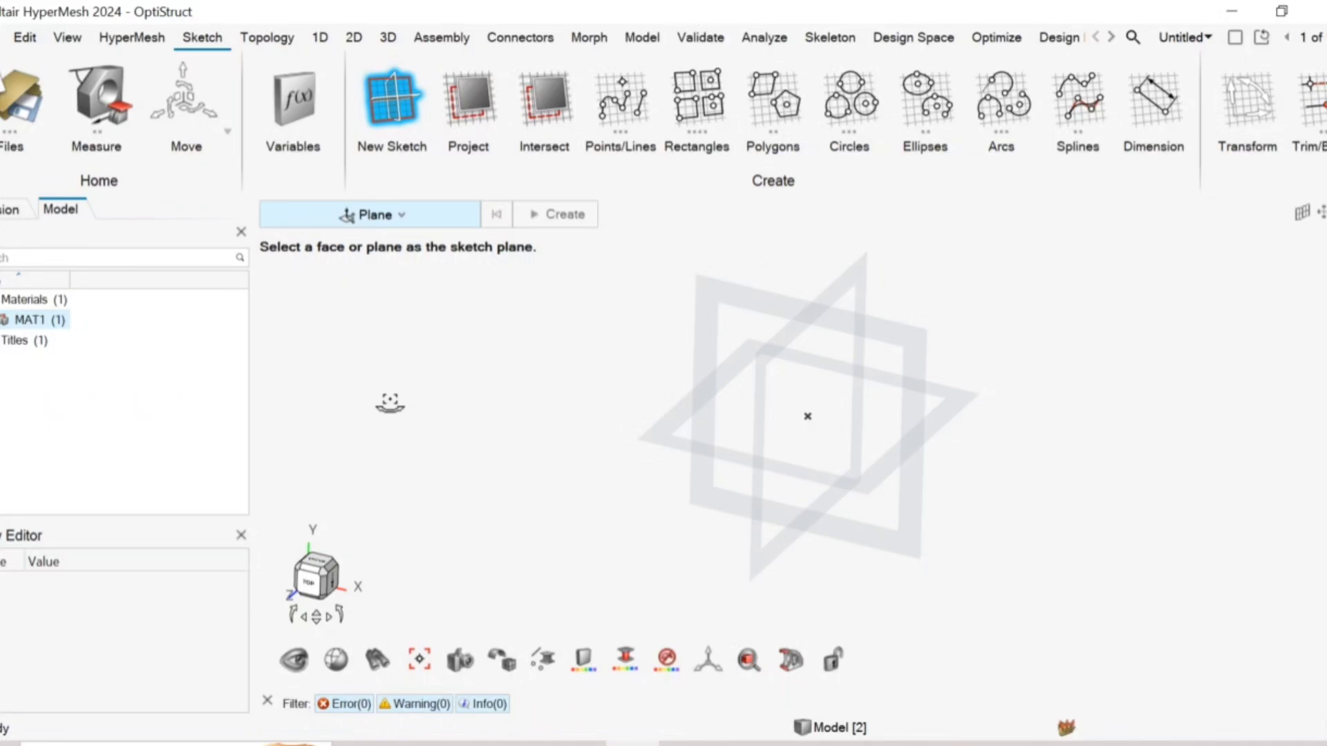
click(745, 299)
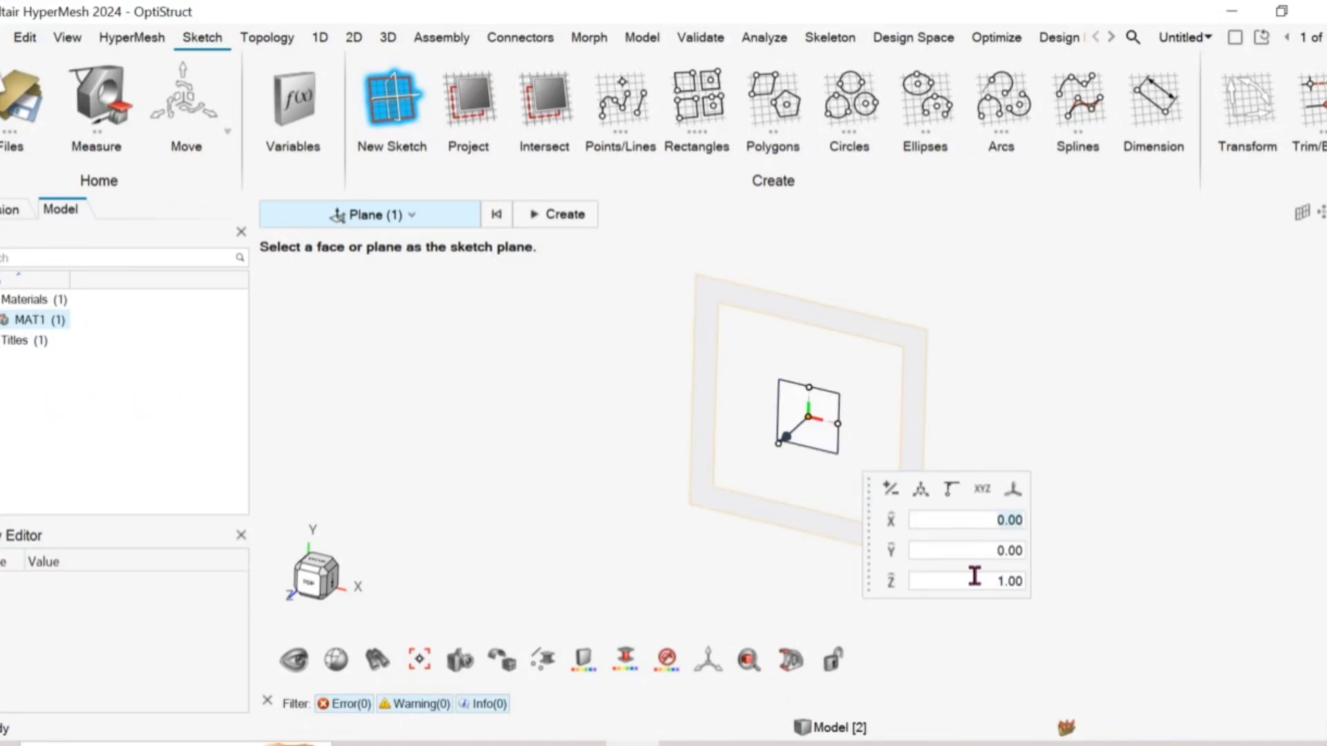
drag(975, 577, 1023, 582)
text(0)
click(552, 214)
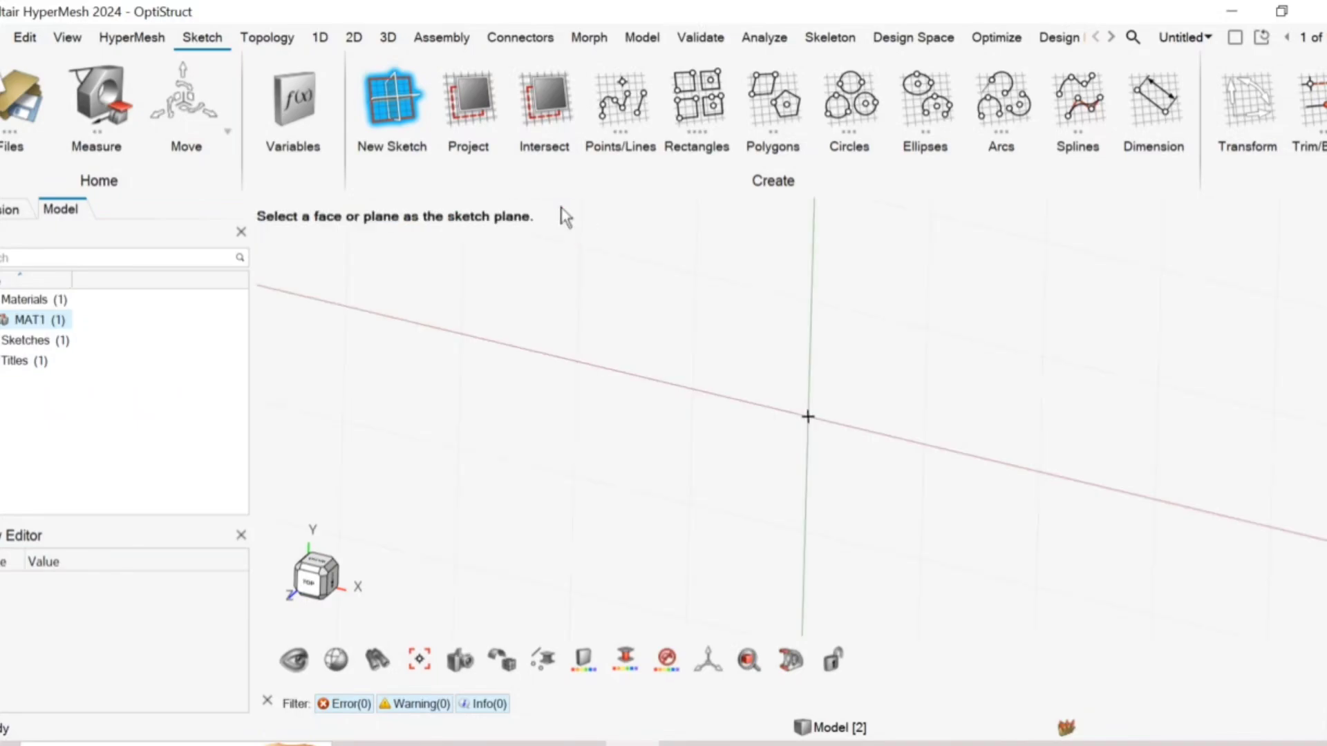
Step: Sketch a horizontal line about 115 mm long on the X axis, spanning both sides of the origin
click(640, 103)
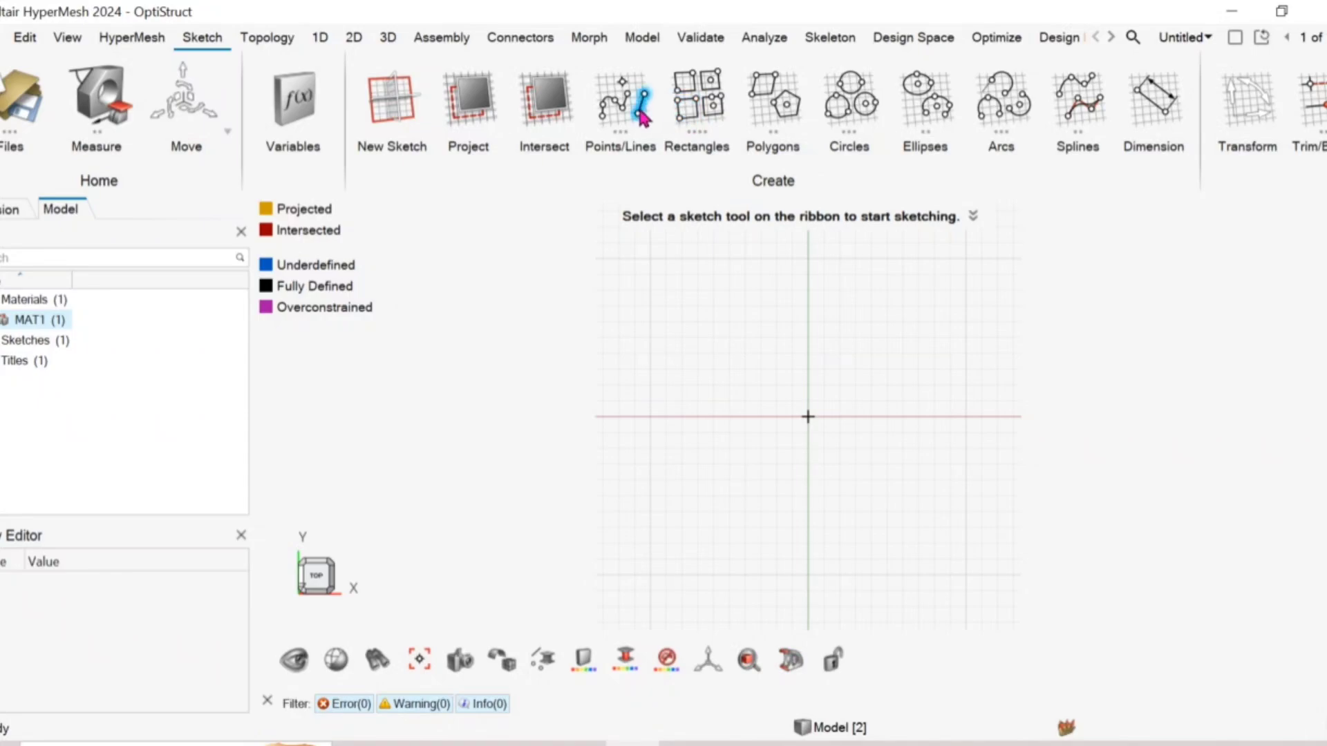
click(712, 417)
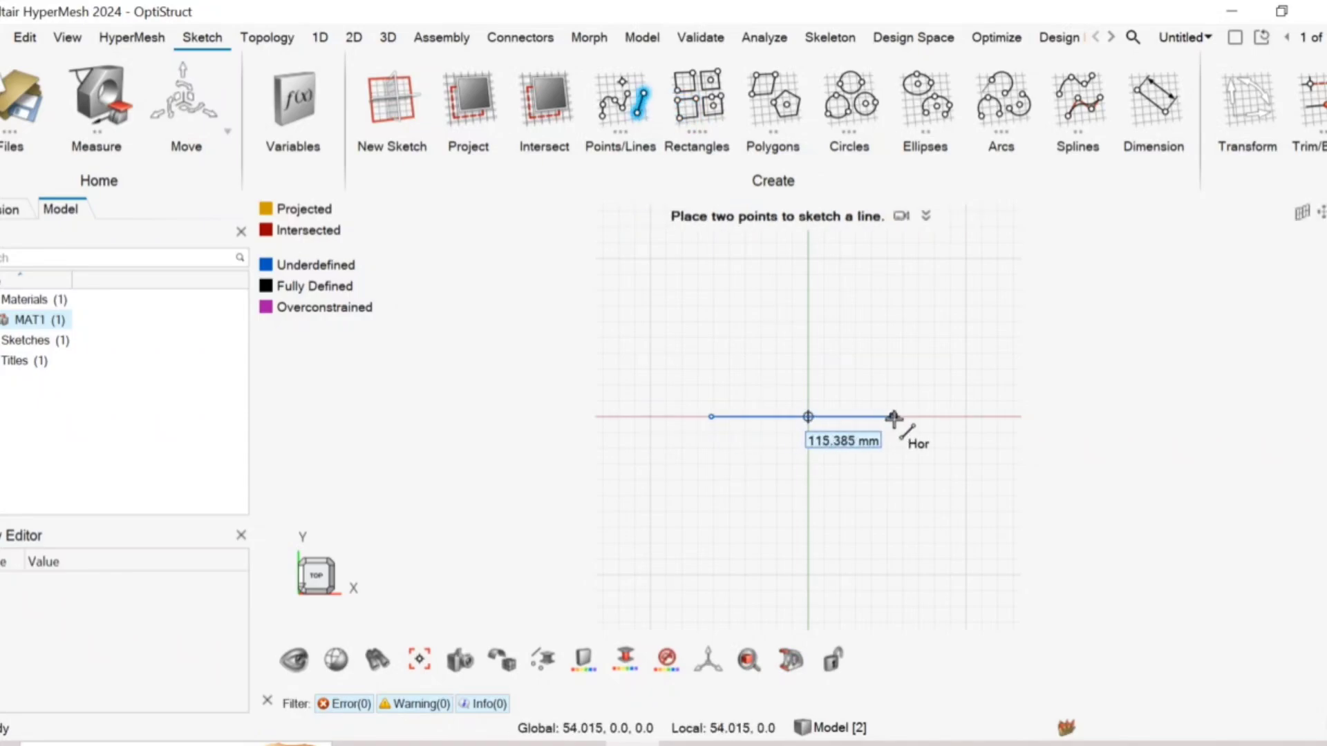
click(892, 417)
key(Escape)
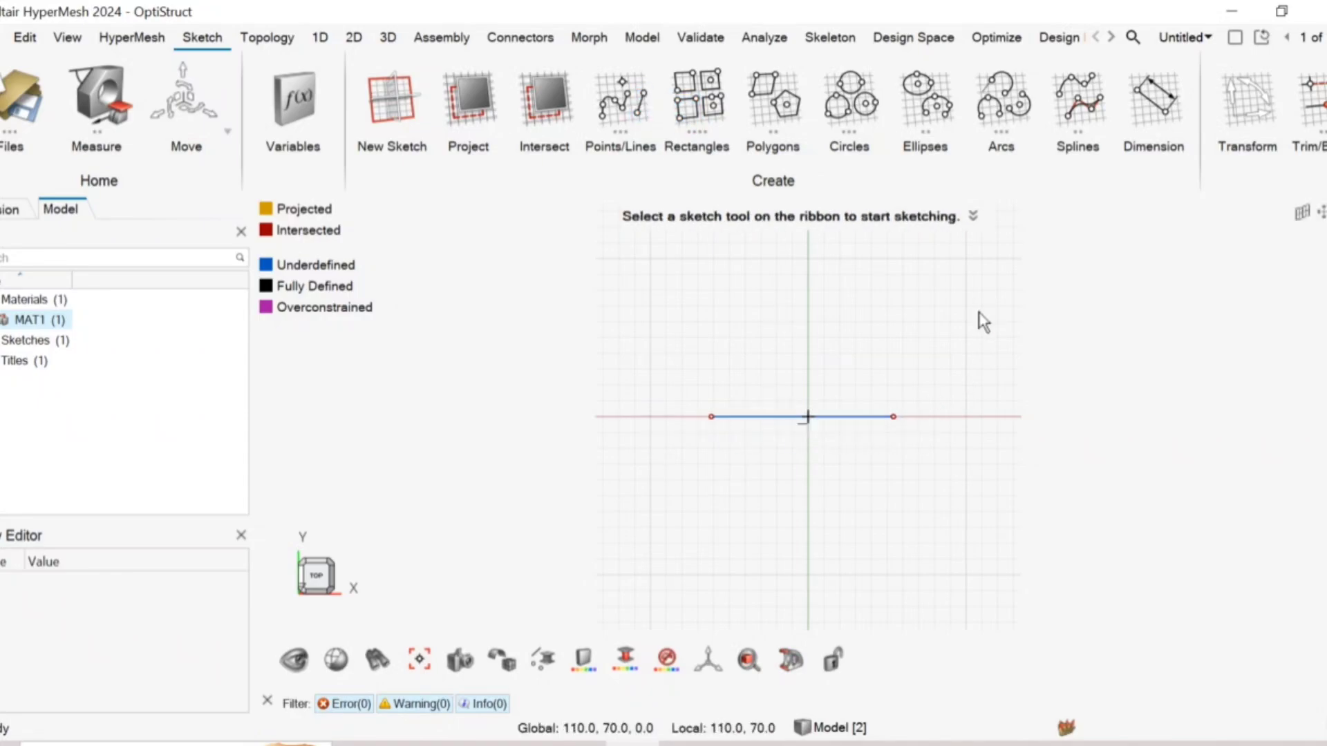
Step: Dimension the horizontal line's length as 100 mm, placing the dimension below the line
click(1127, 128)
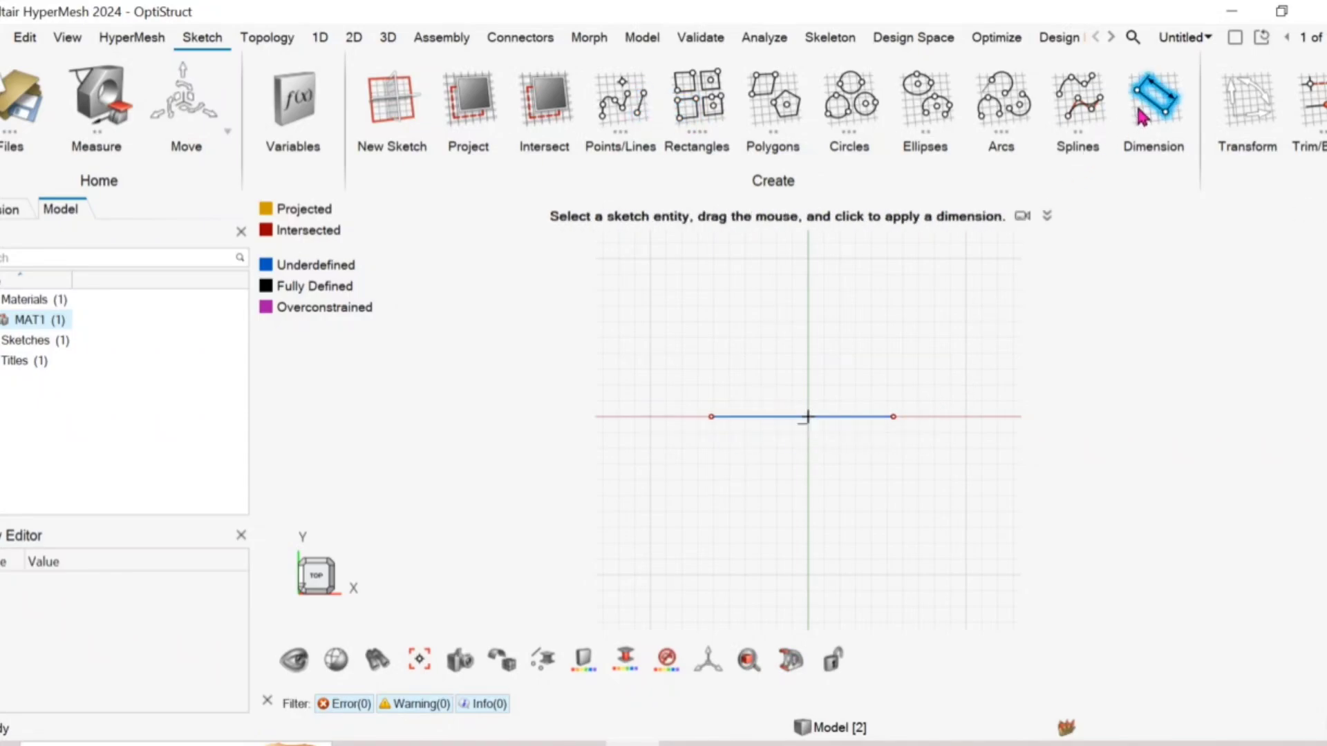
click(773, 418)
click(781, 477)
text(1)
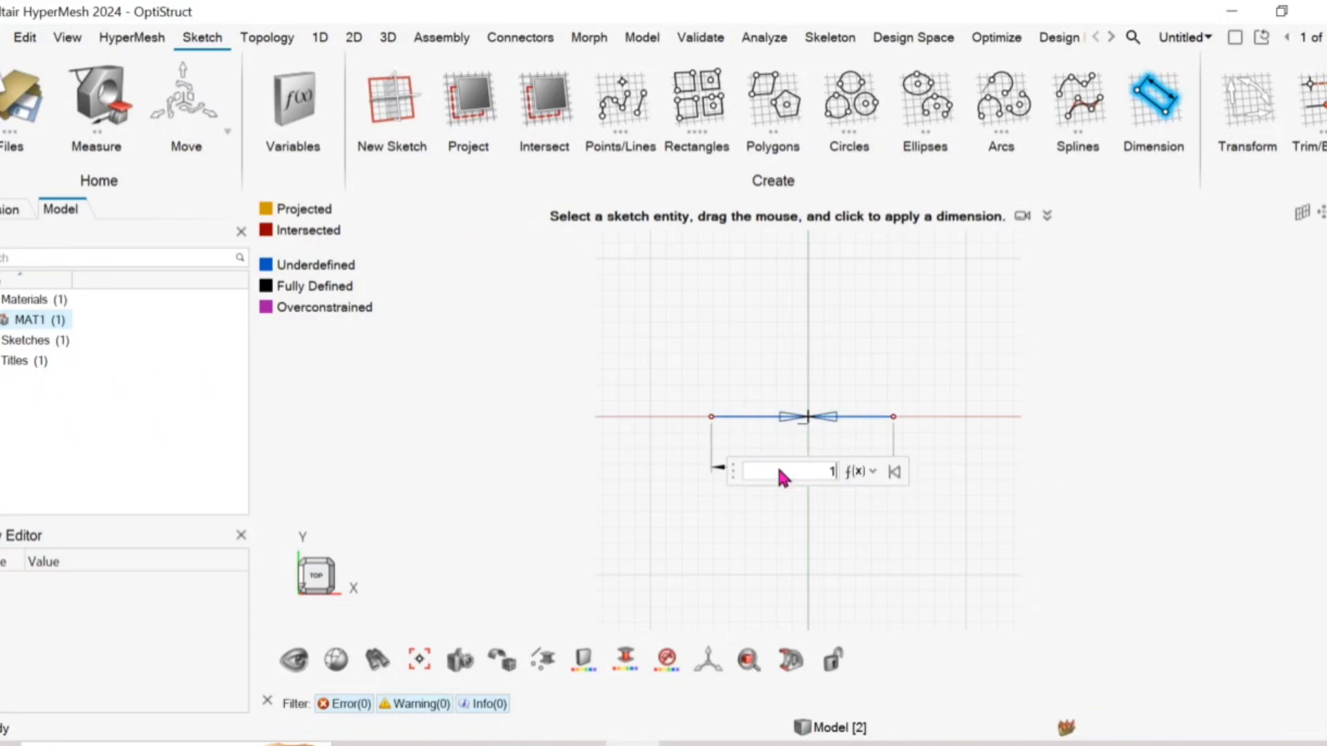
text(00)
key(Return)
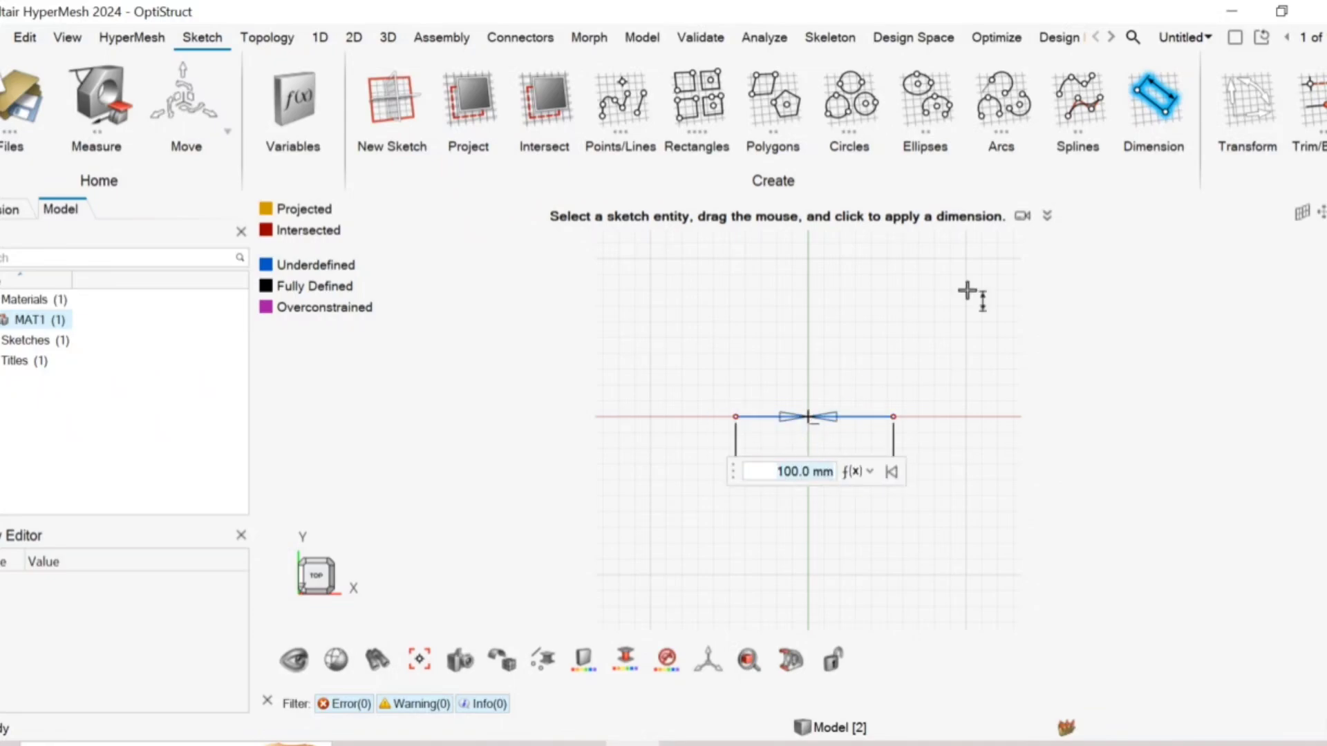
click(1143, 147)
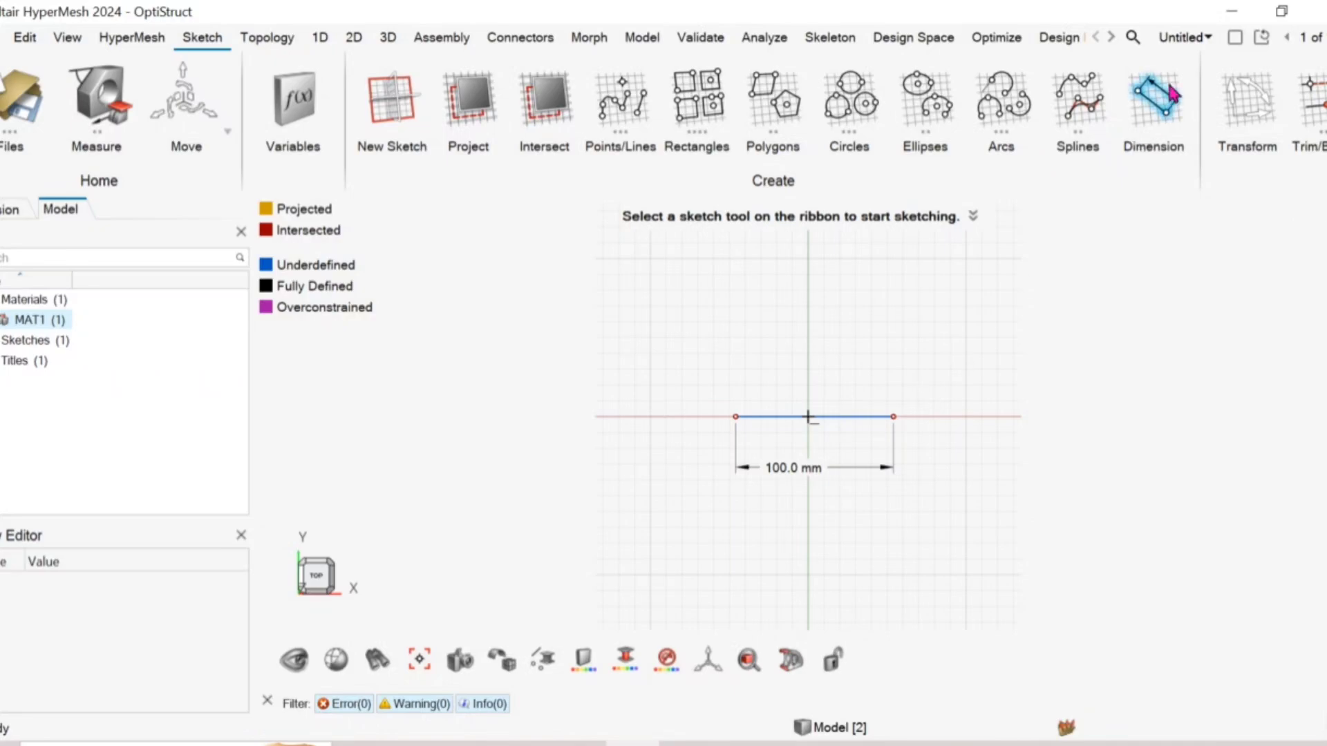
Step: Dimension the distance from the vertical axis to the line's positive-X end as 50 mm, centring the line on the origin
click(1171, 94)
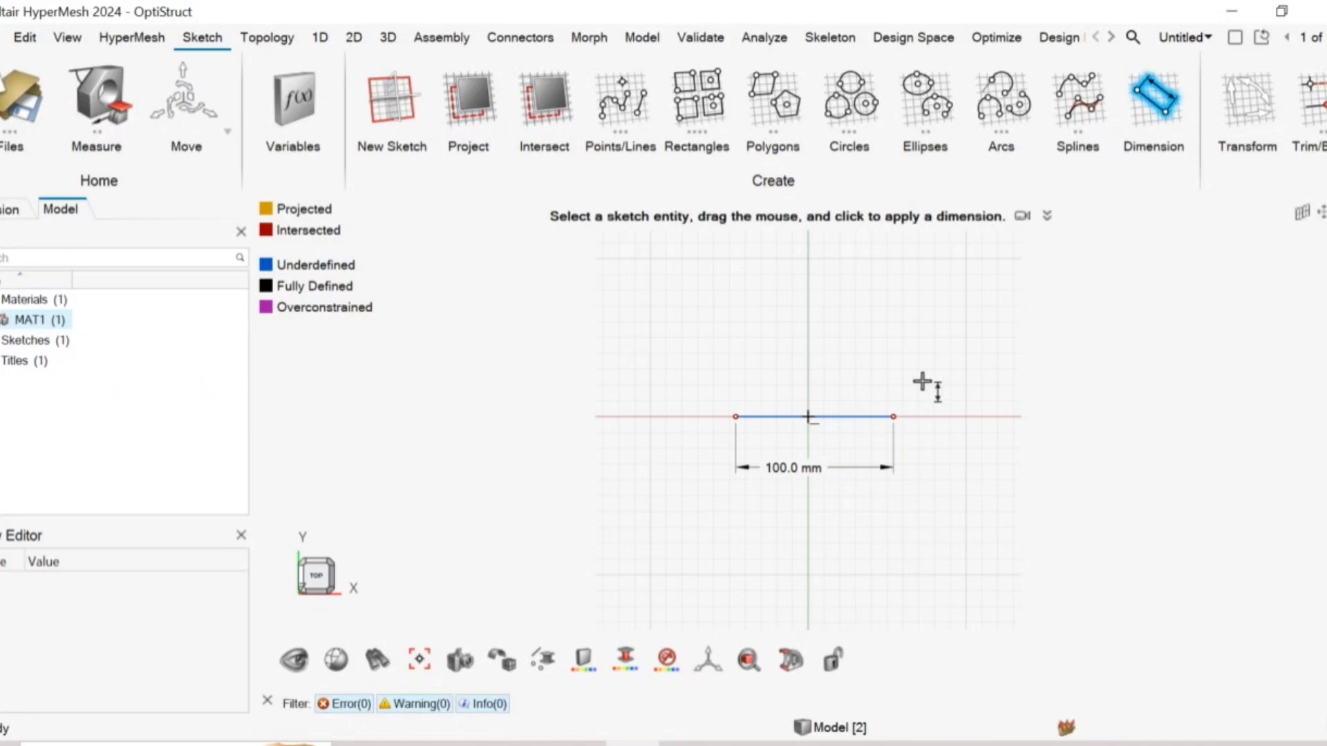
click(832, 415)
click(850, 370)
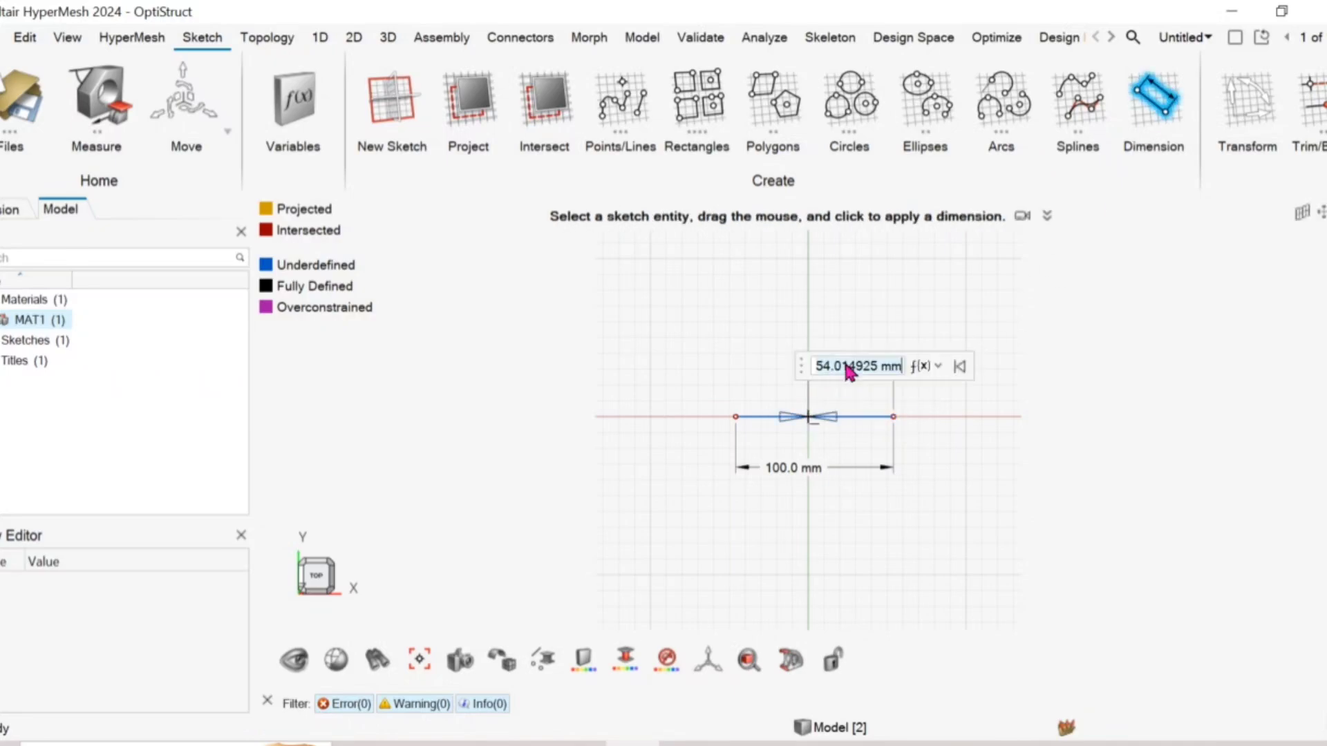
text(50)
key(Return)
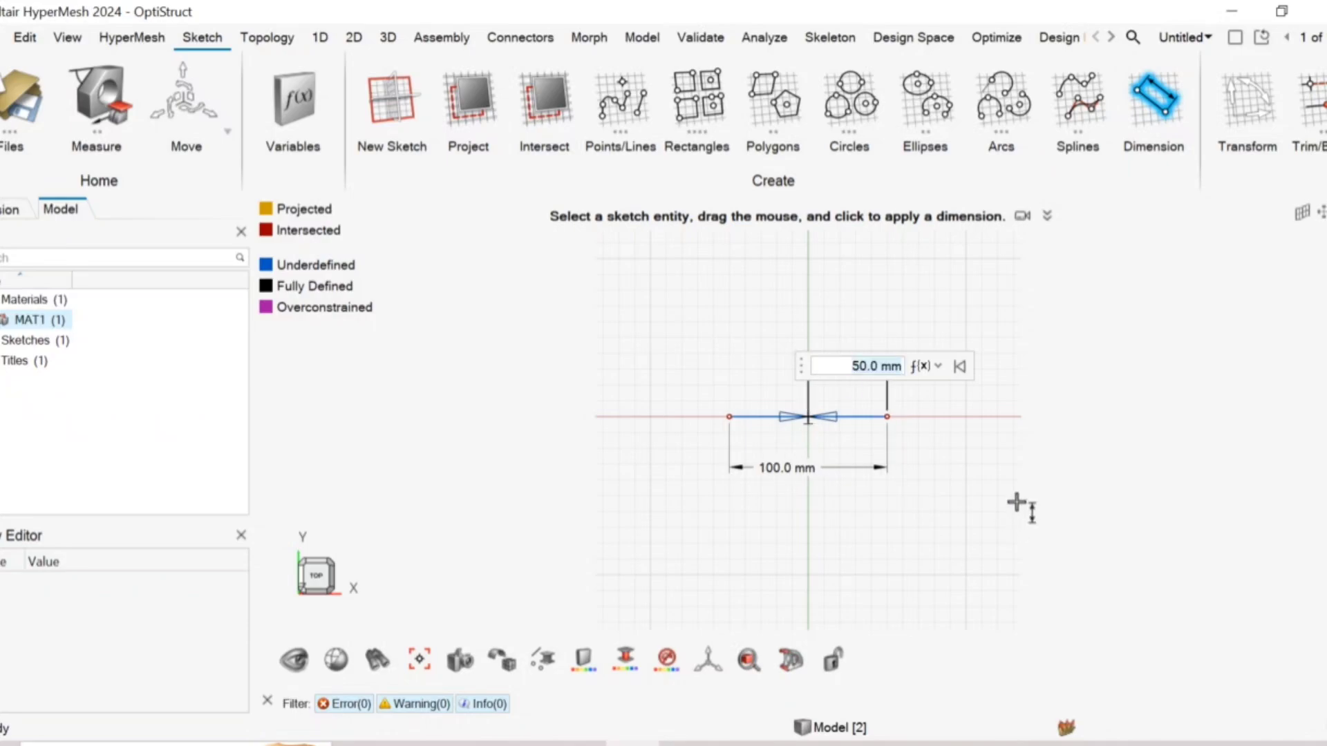
key(Escape)
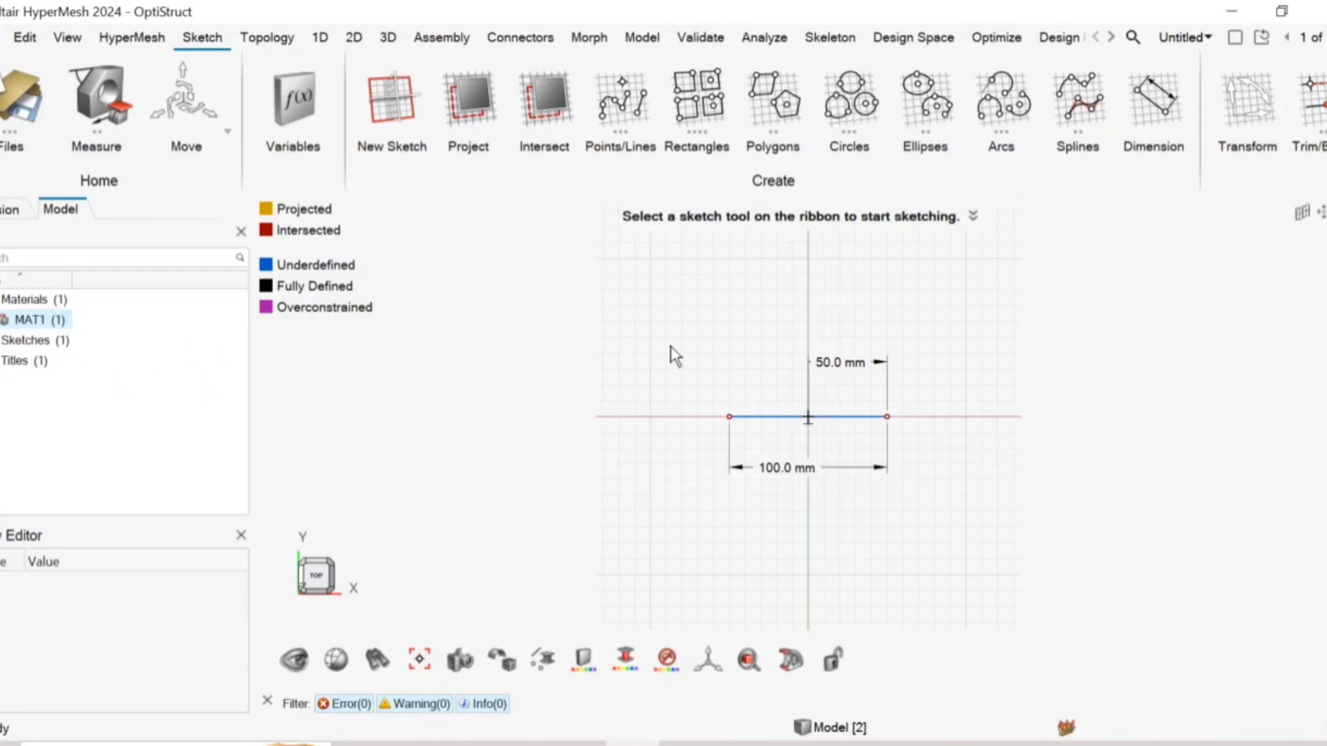
Step: Create a new beam section with the default name and Standard configuration, and leave the sketch
right_click(138, 374)
mouse_move(158, 391)
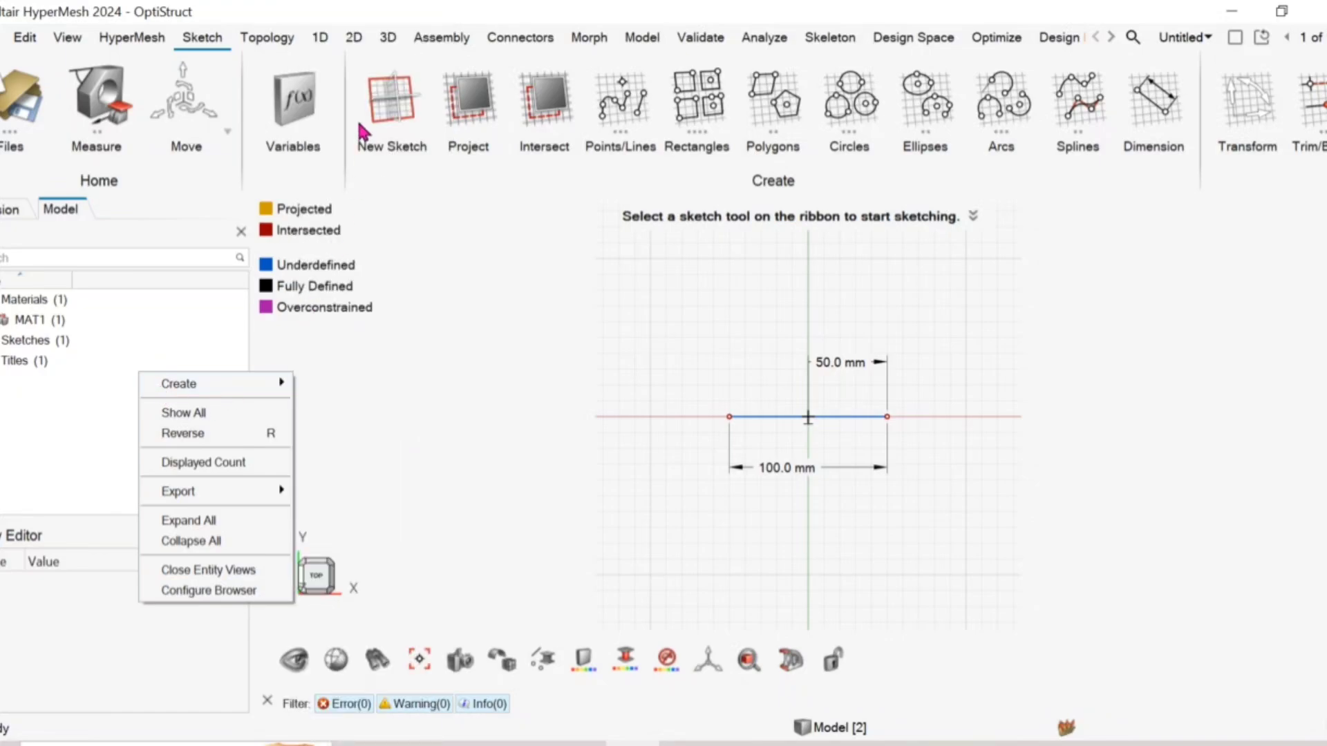
mouse_move(230, 391)
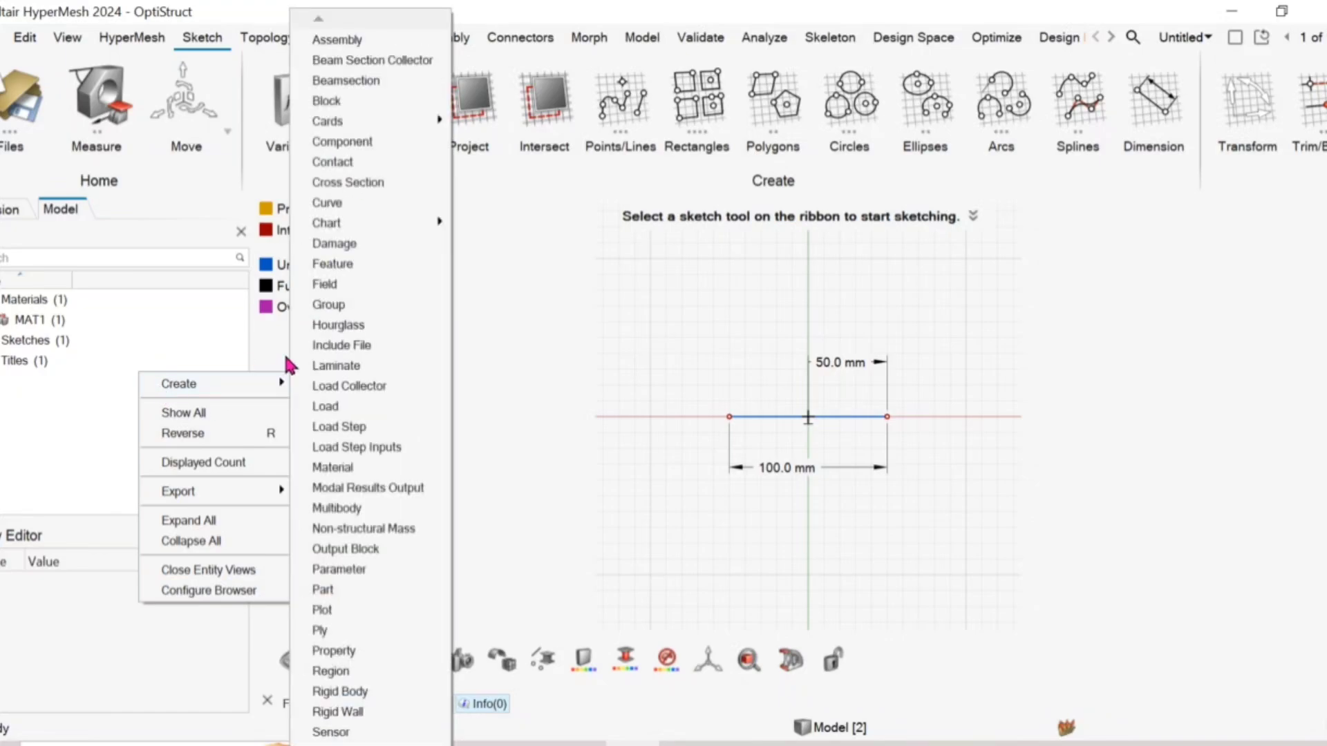
click(378, 82)
click(319, 37)
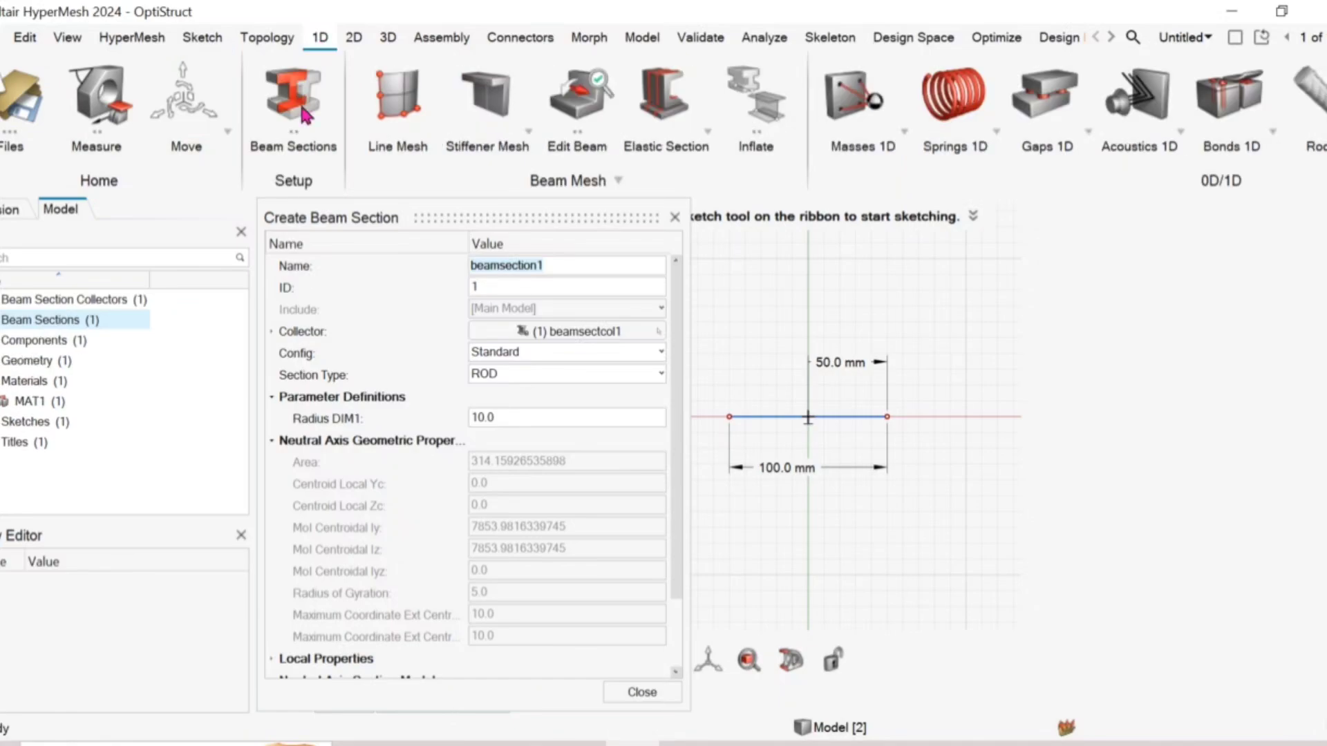
click(285, 116)
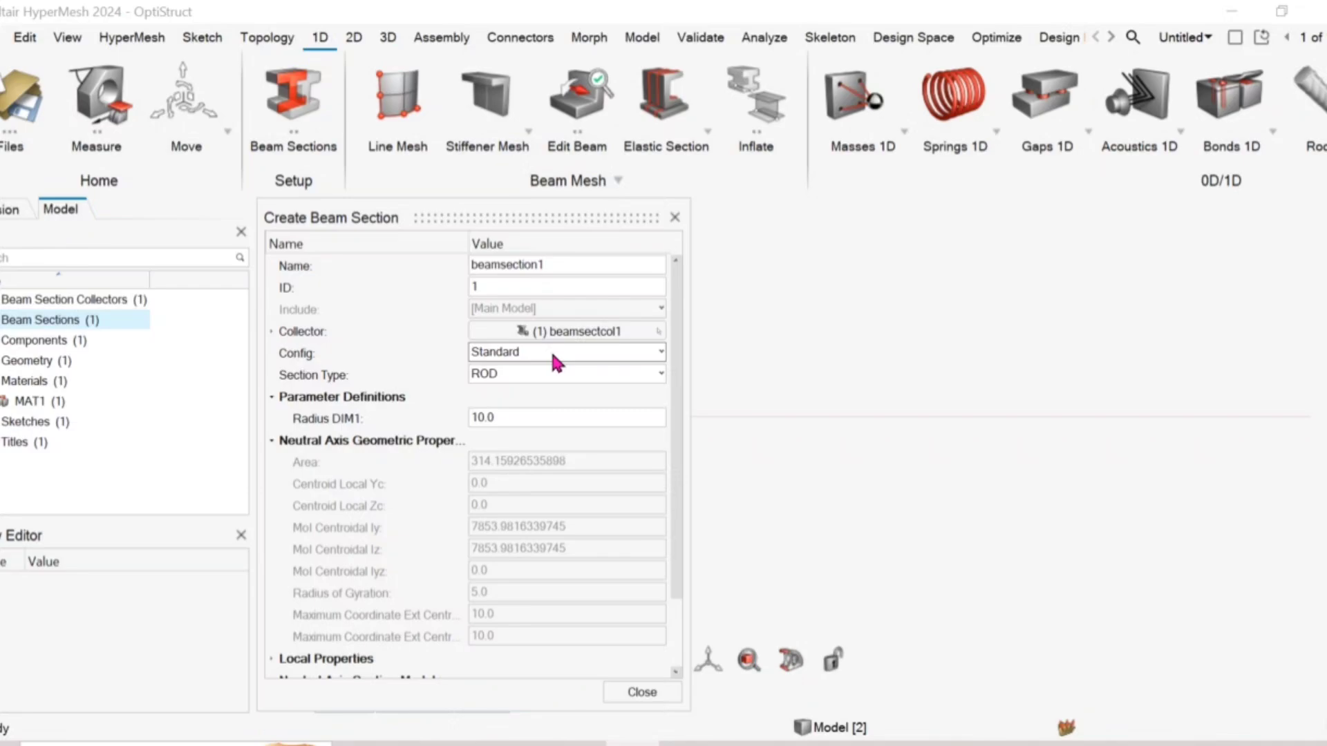
Step: Set the beam section's type to BAR and check the required cross-section dimensions in the Paint drawing
click(537, 373)
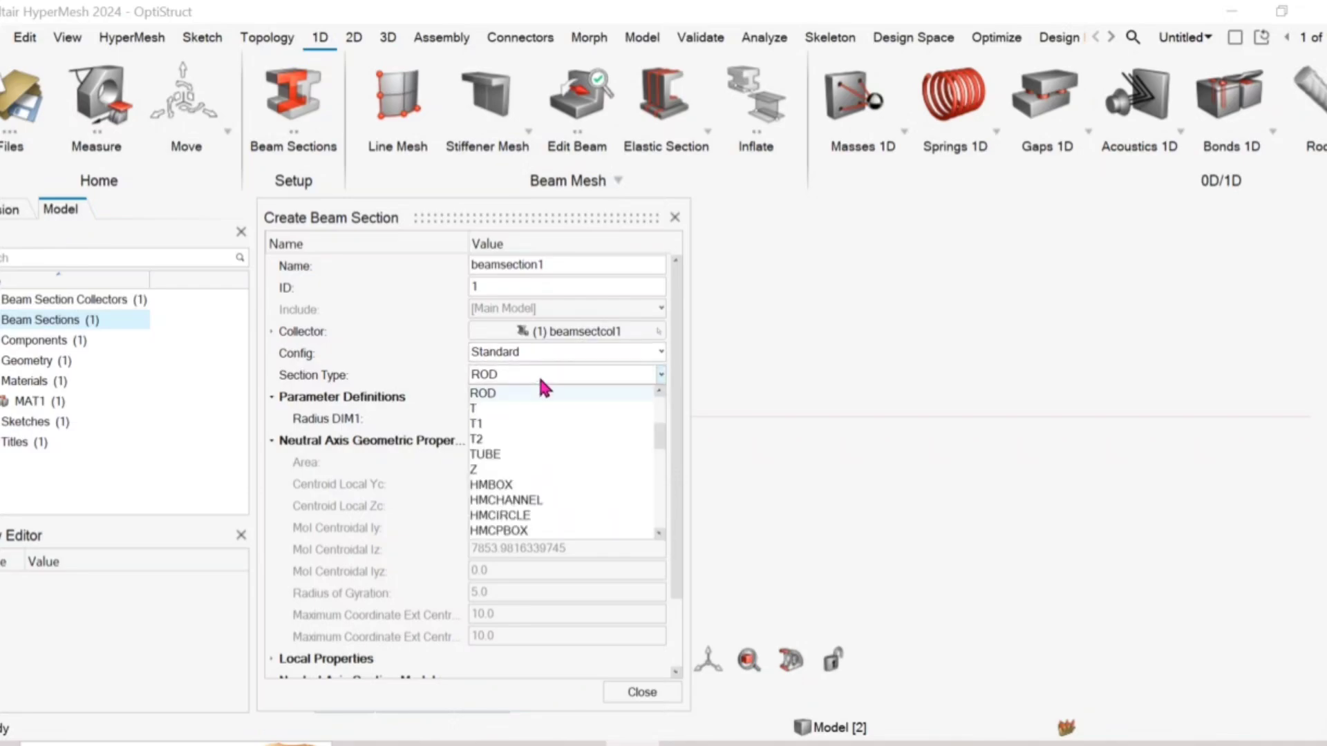
scroll(534, 410, up, 4)
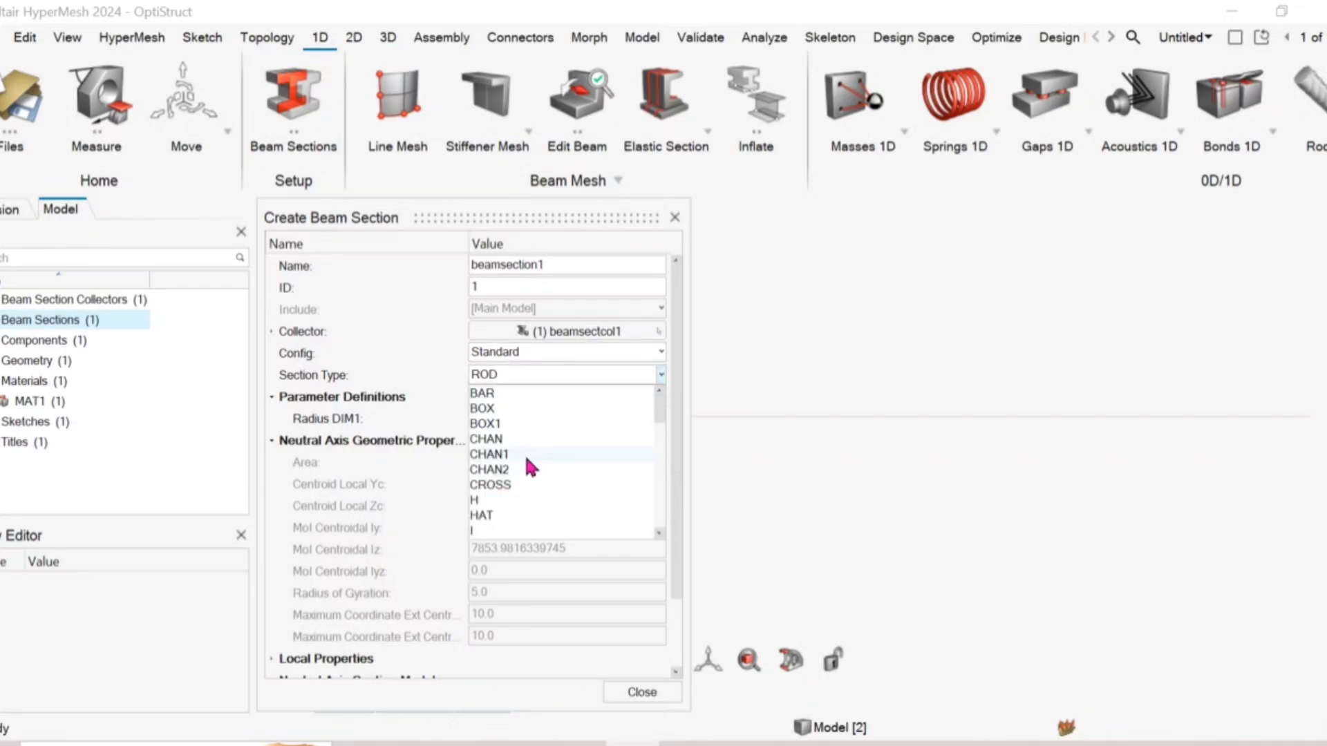
click(533, 394)
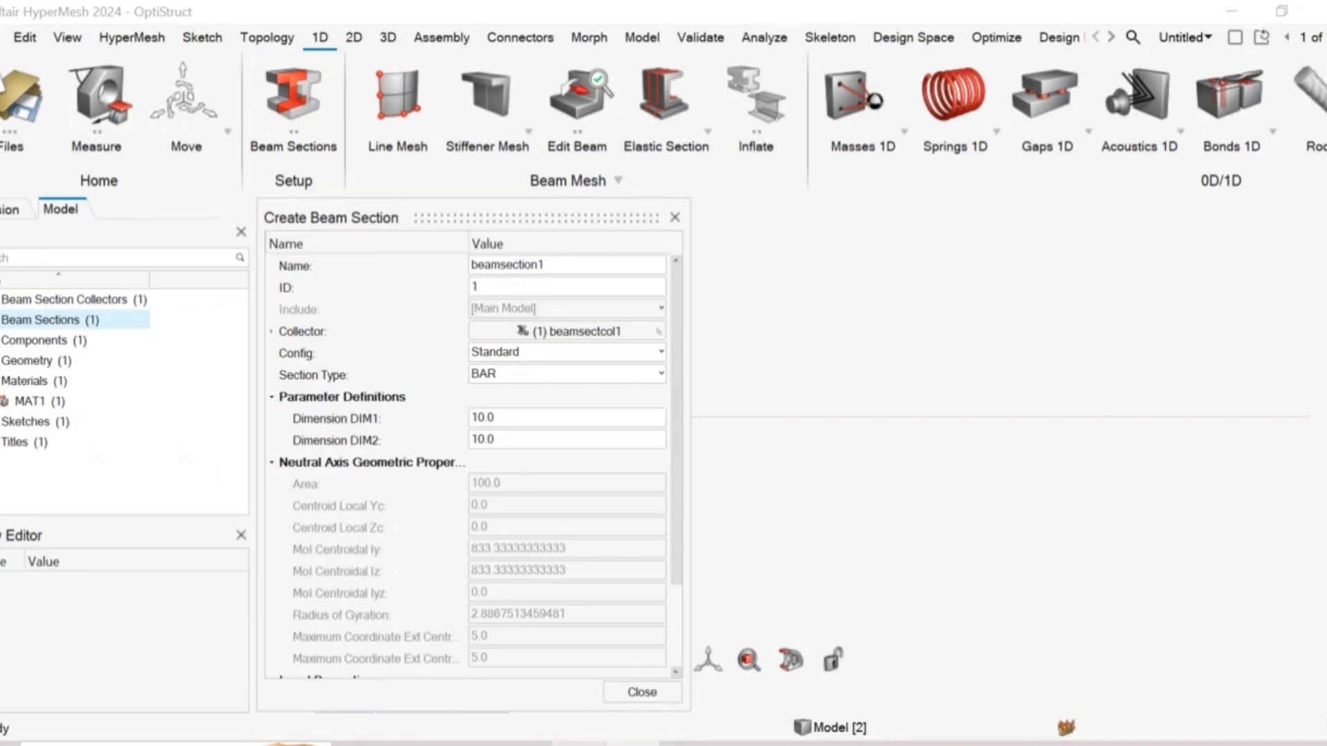
click(603, 673)
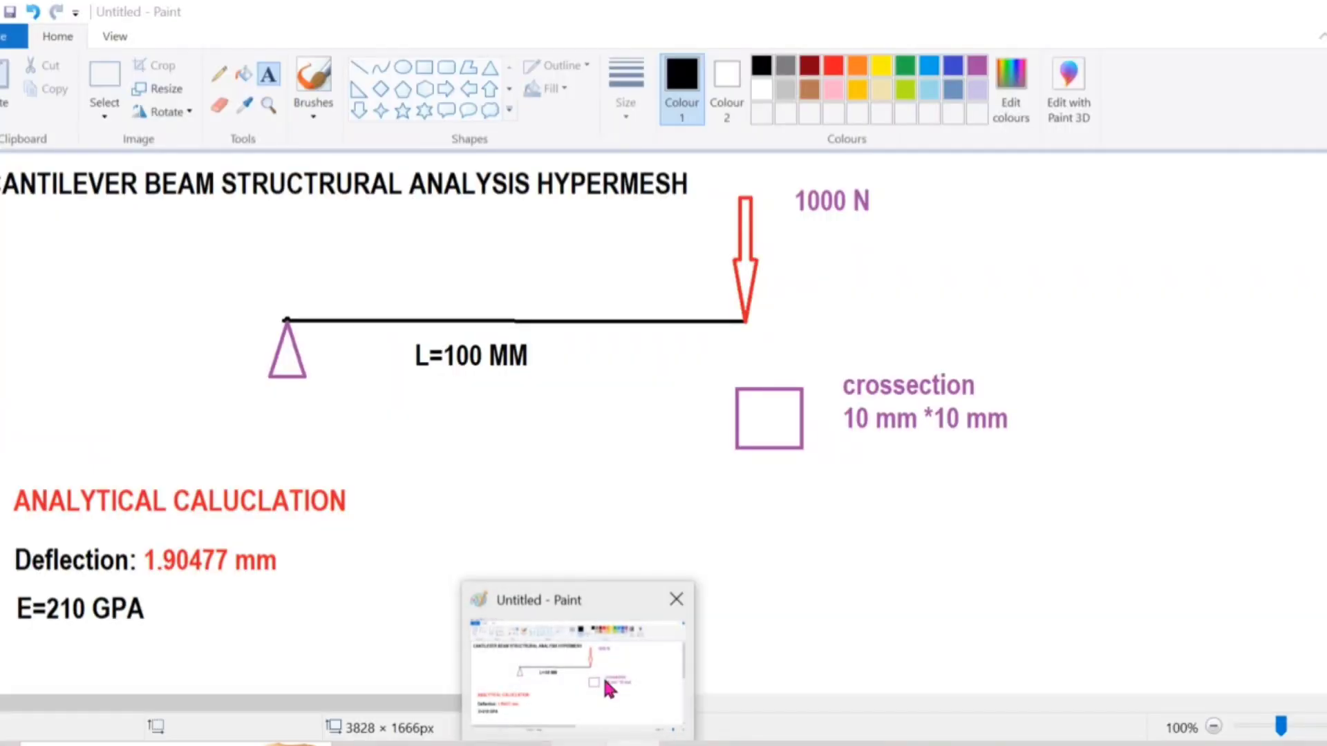
Step: Switch back to HyperMesh, review the BAR section's dimensions and neutral-axis properties, and close the section definition
key(alt+Tab)
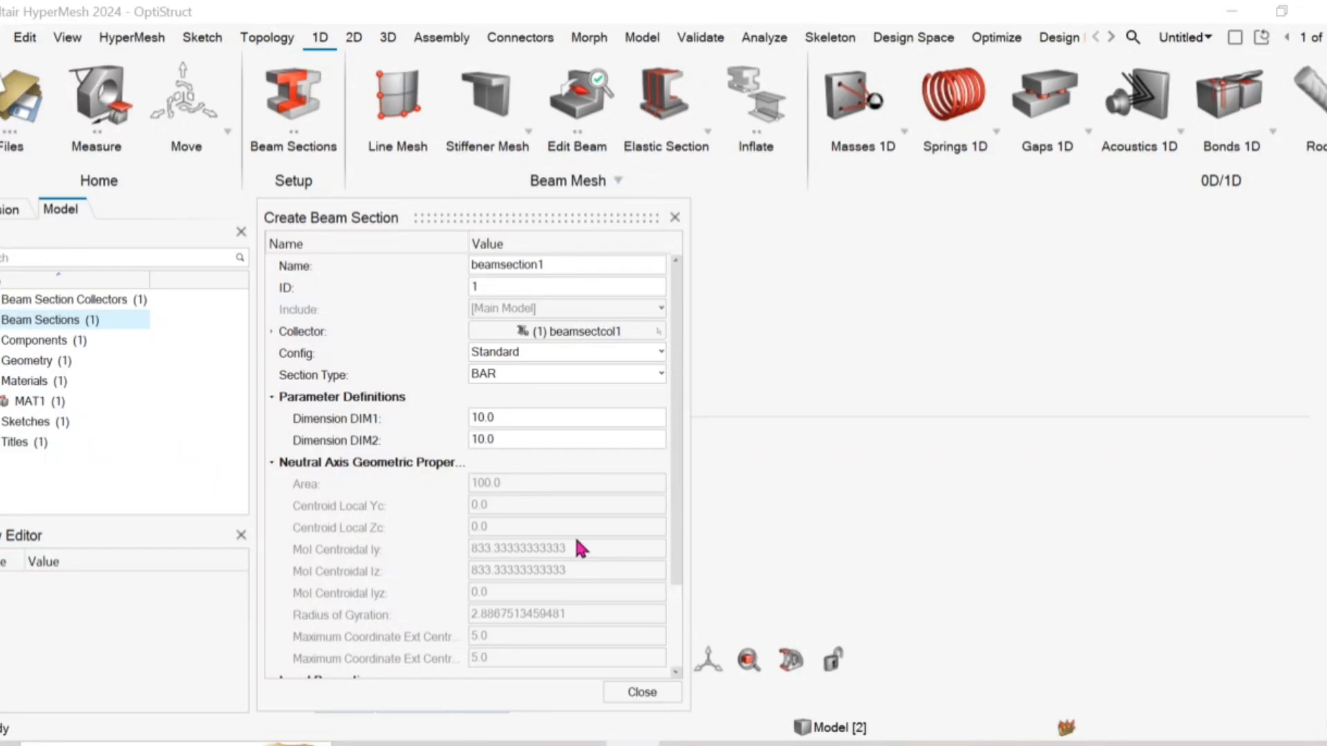
drag(676, 528, 678, 557)
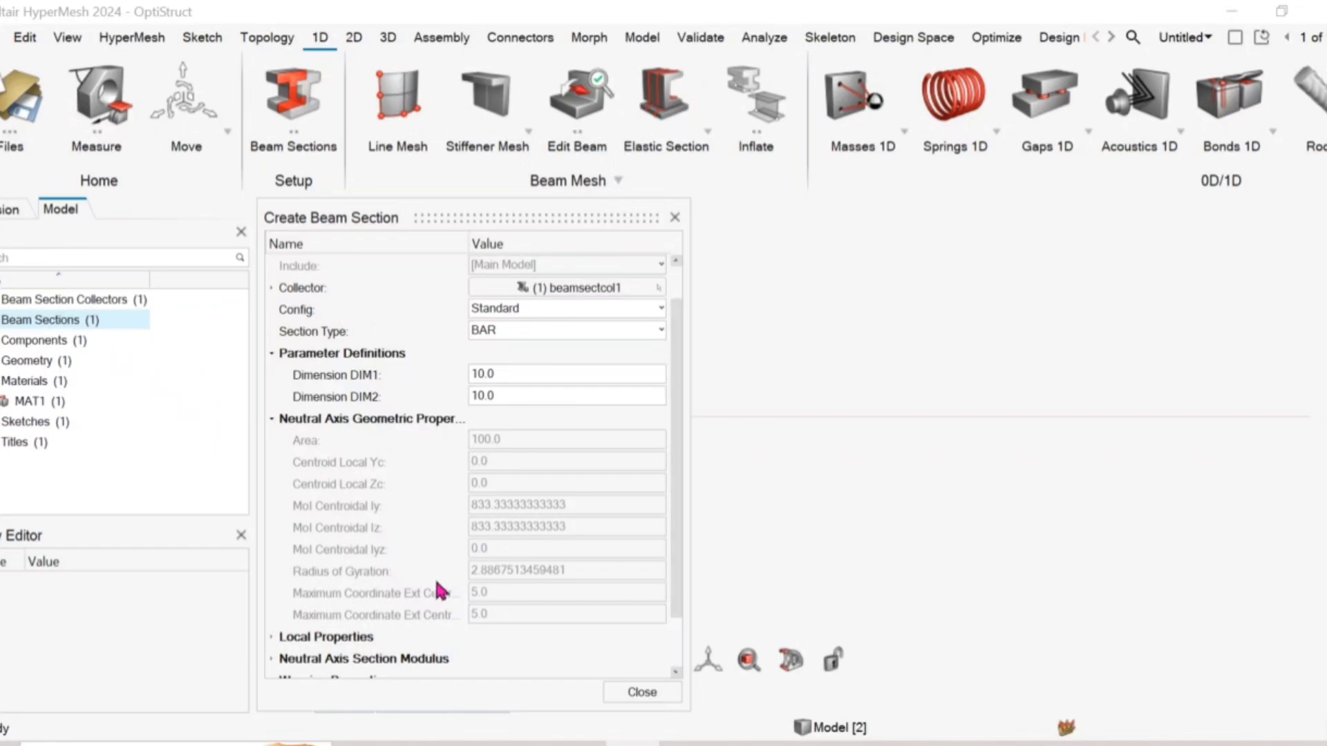
click(636, 699)
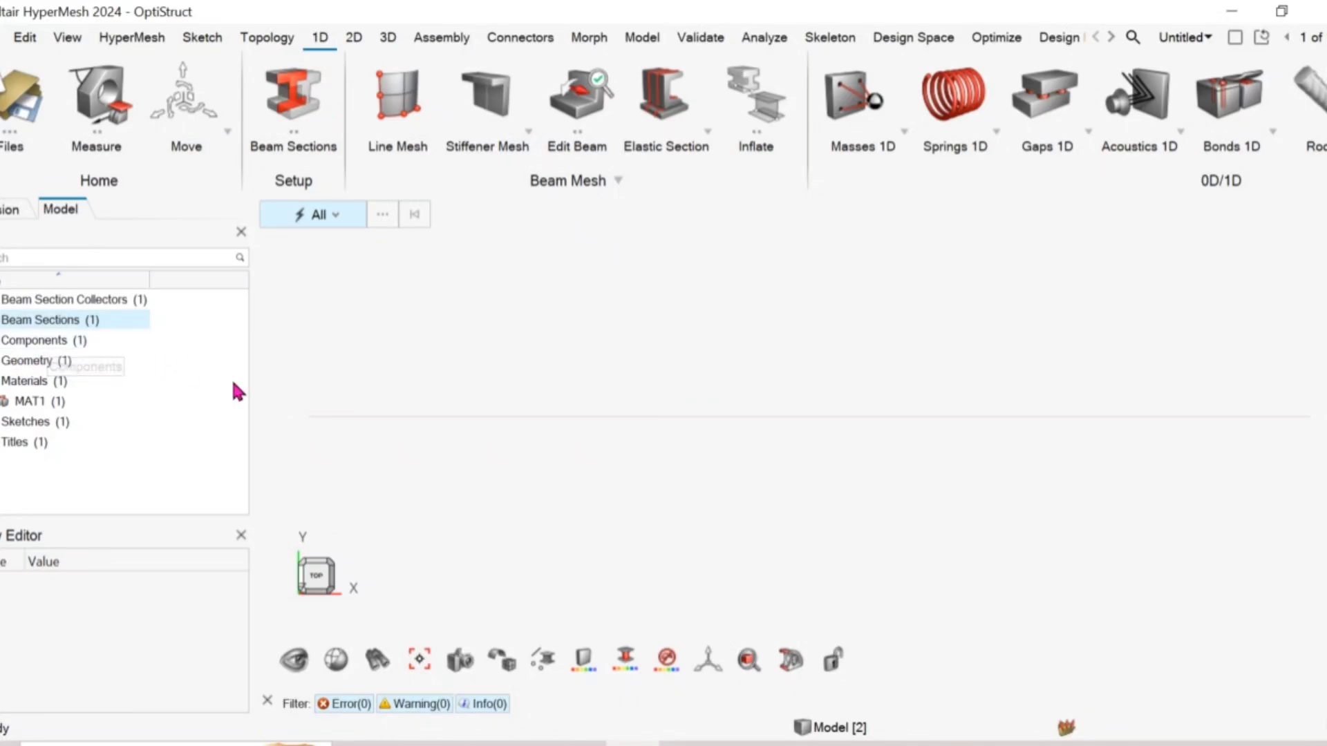
Step: Create a new property with the default name and set its card image to PBEAM
right_click(155, 371)
mouse_move(167, 379)
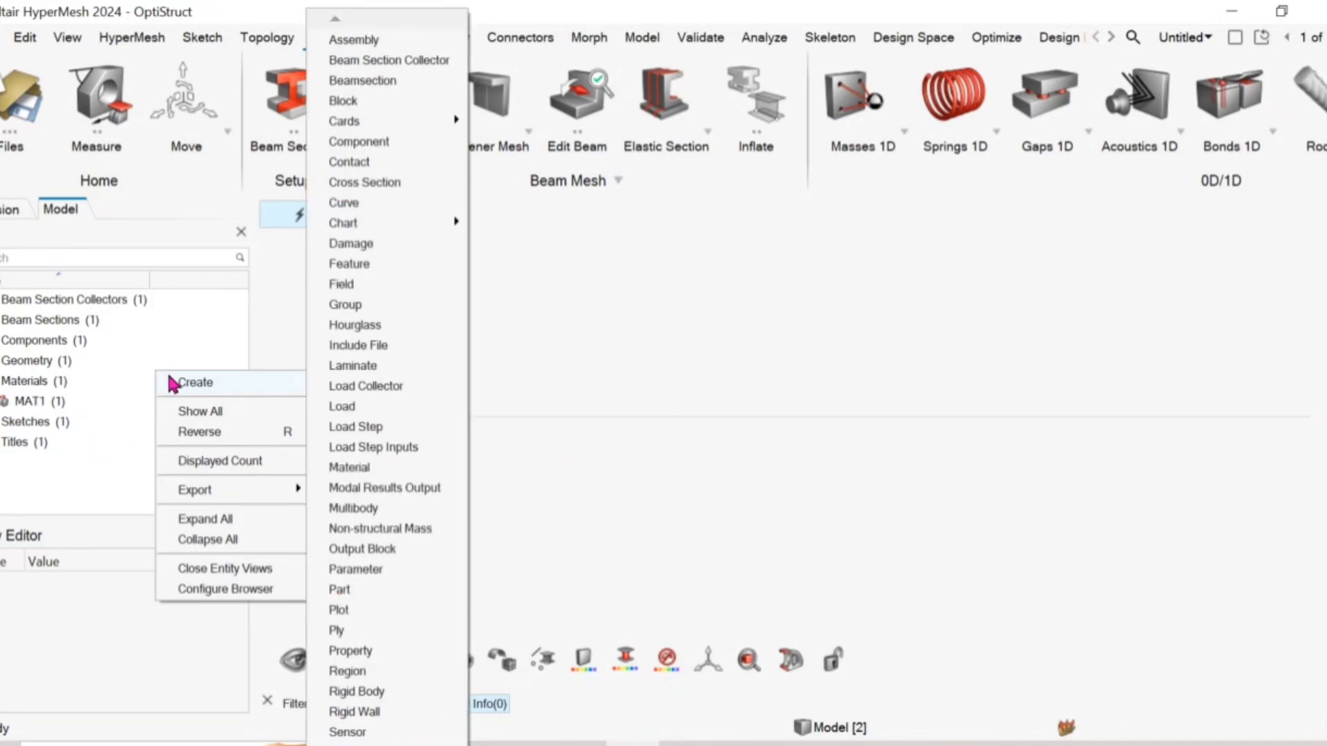
click(385, 653)
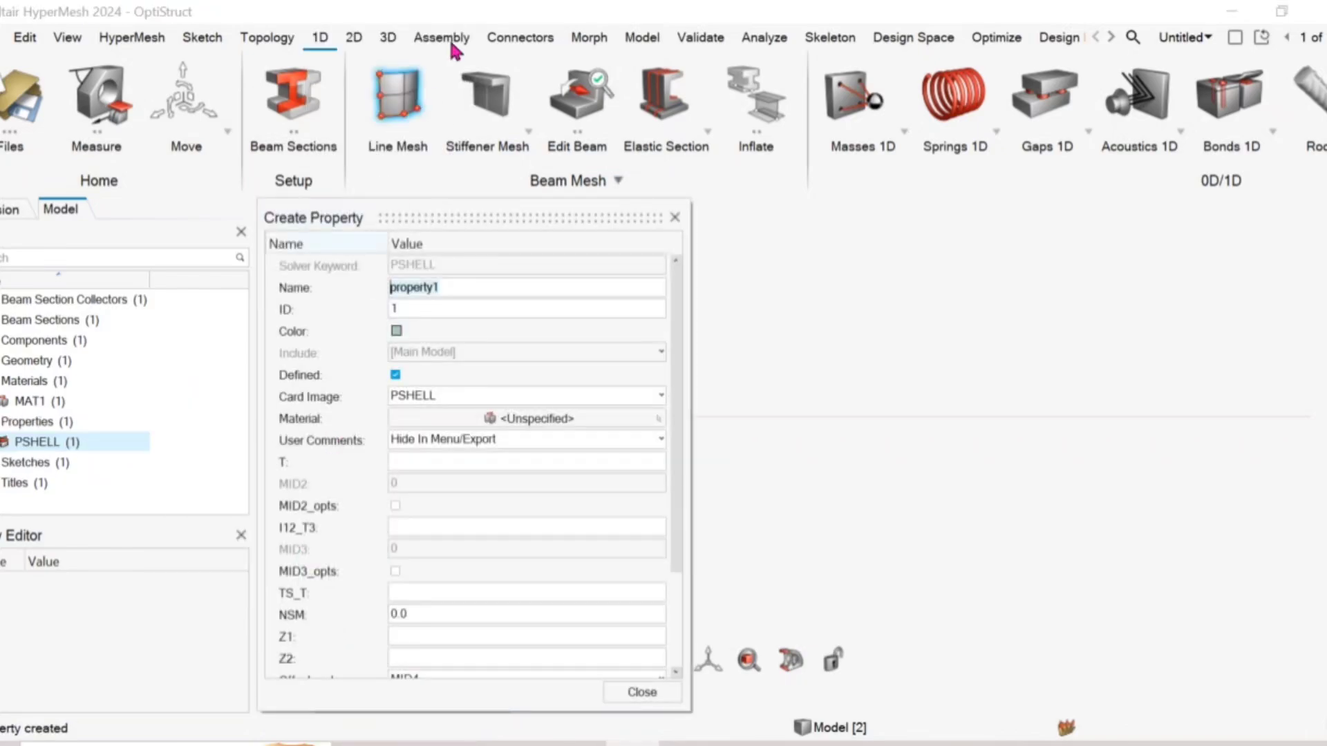
click(500, 396)
scroll(448, 495, up, 10)
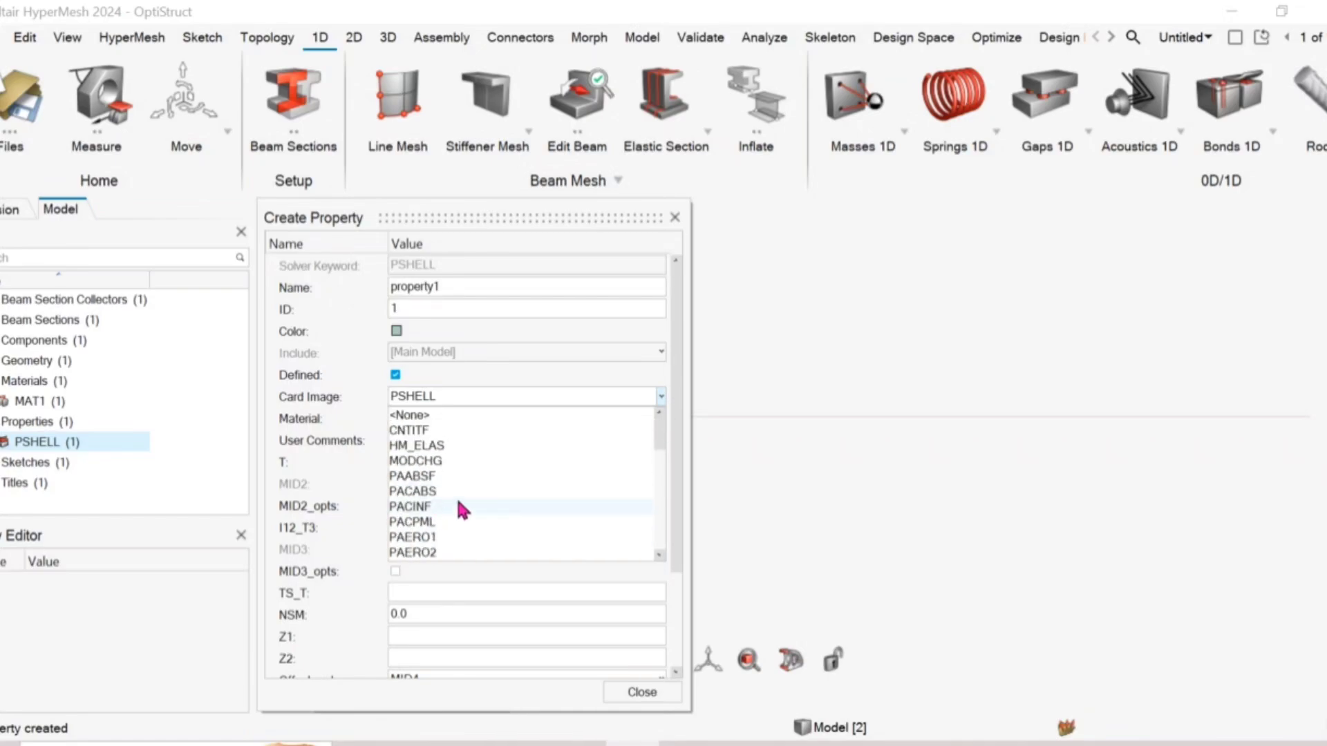
scroll(464, 491, down, 1)
scroll(467, 463, down, 1)
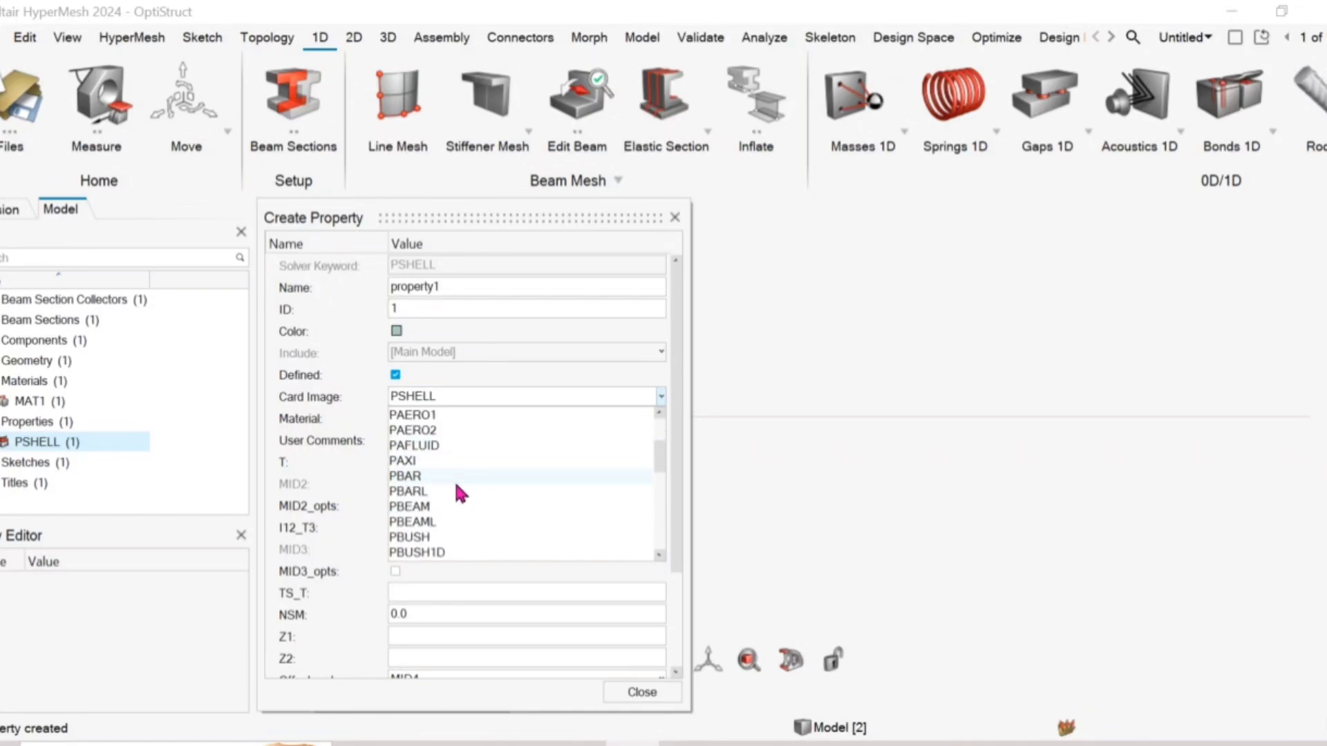
click(436, 508)
Step: Assign the steel material and beamsection1 to the PBEAM property, and finish its definition
click(511, 420)
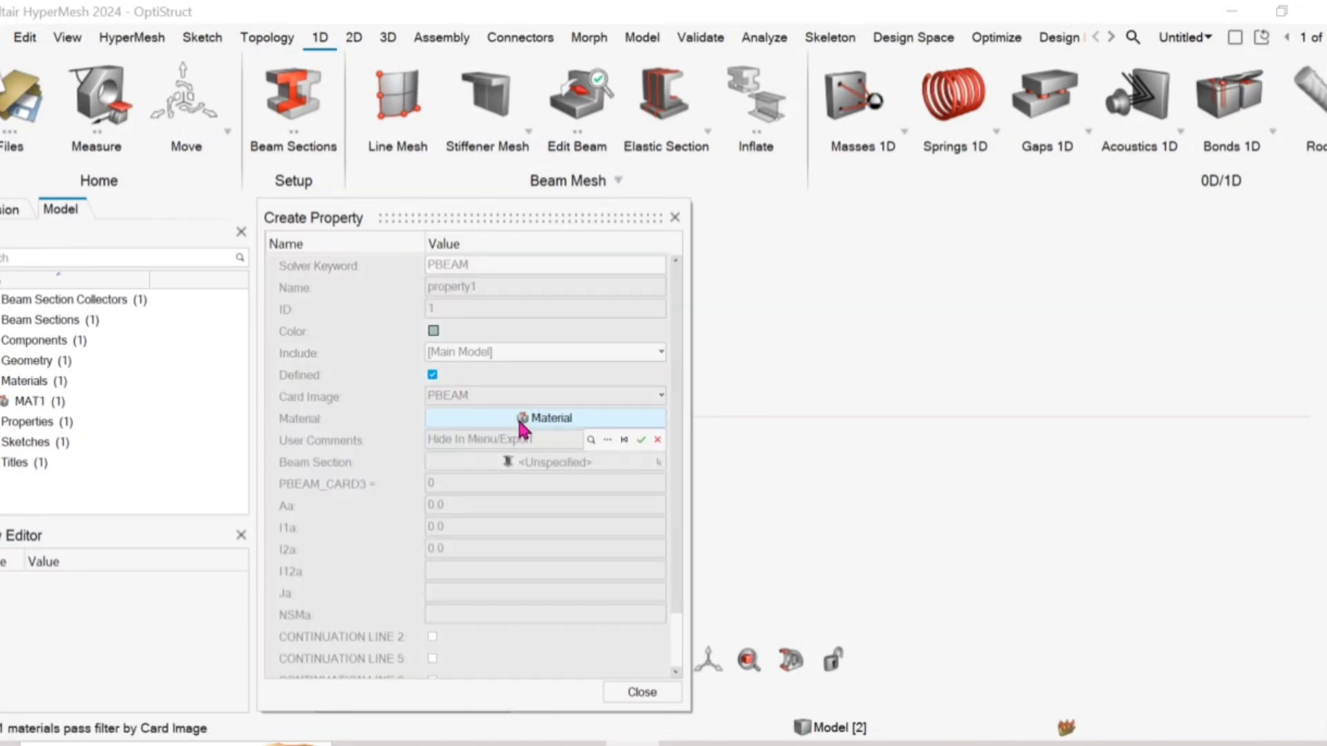
click(593, 439)
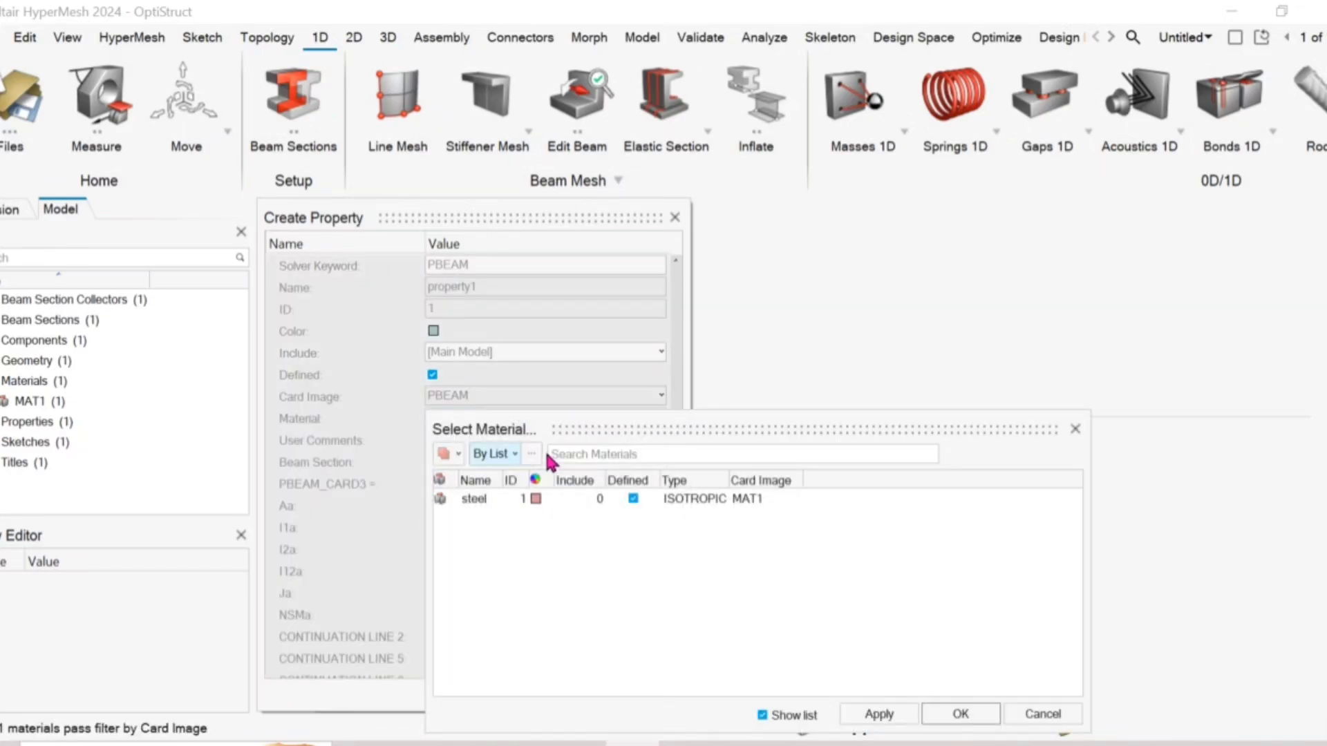
click(466, 499)
click(962, 716)
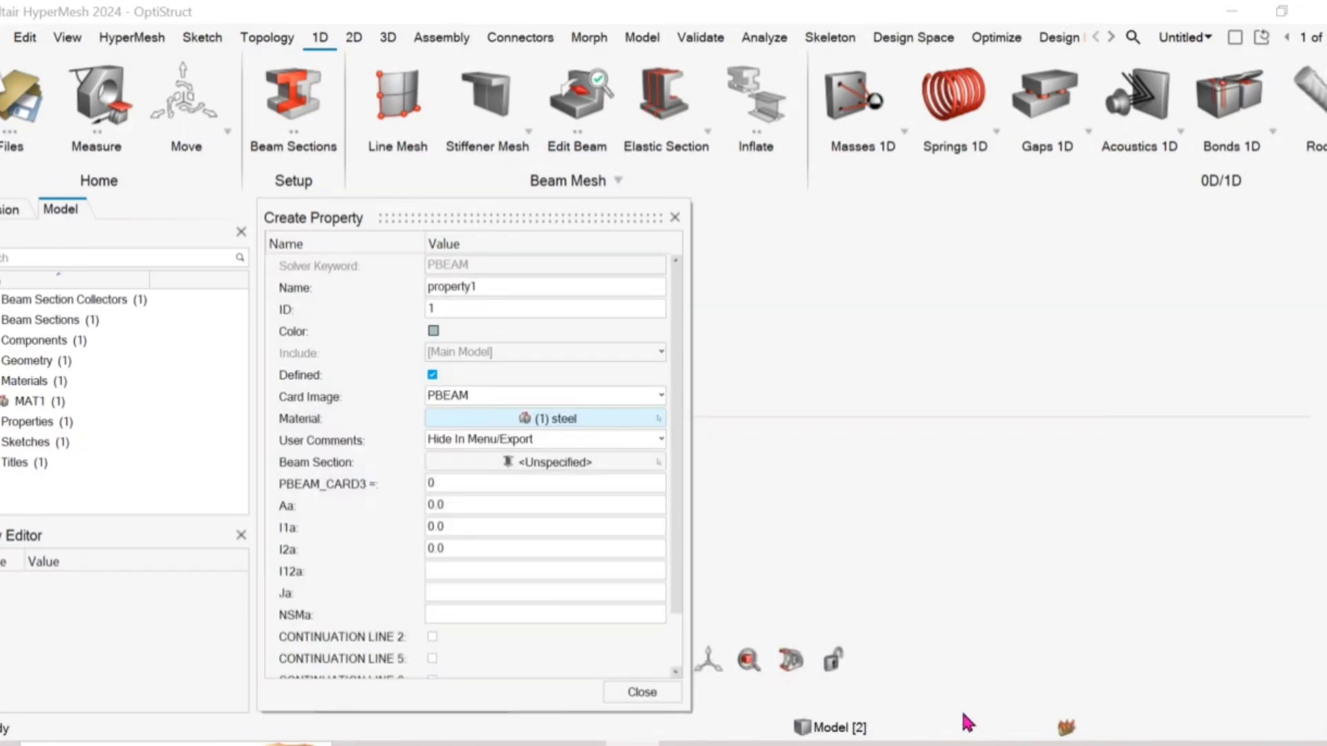
click(571, 463)
click(591, 483)
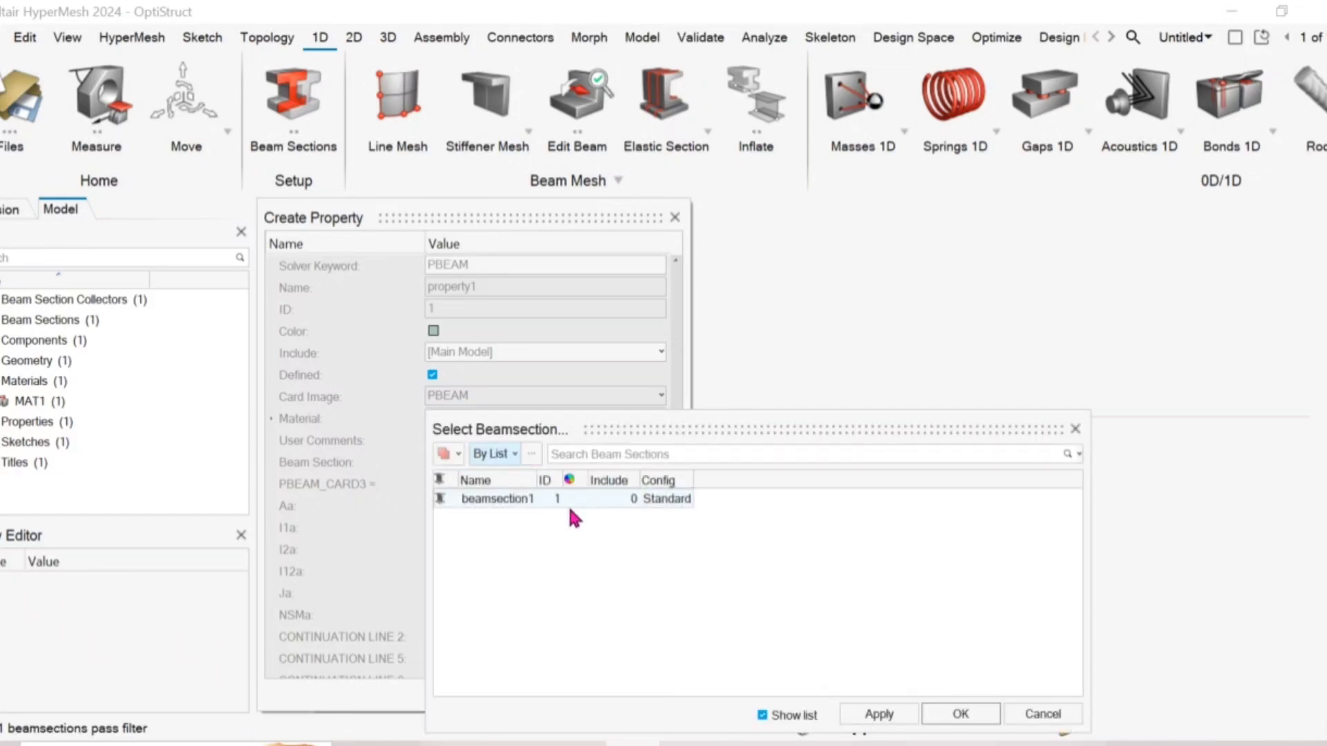
click(484, 499)
click(959, 719)
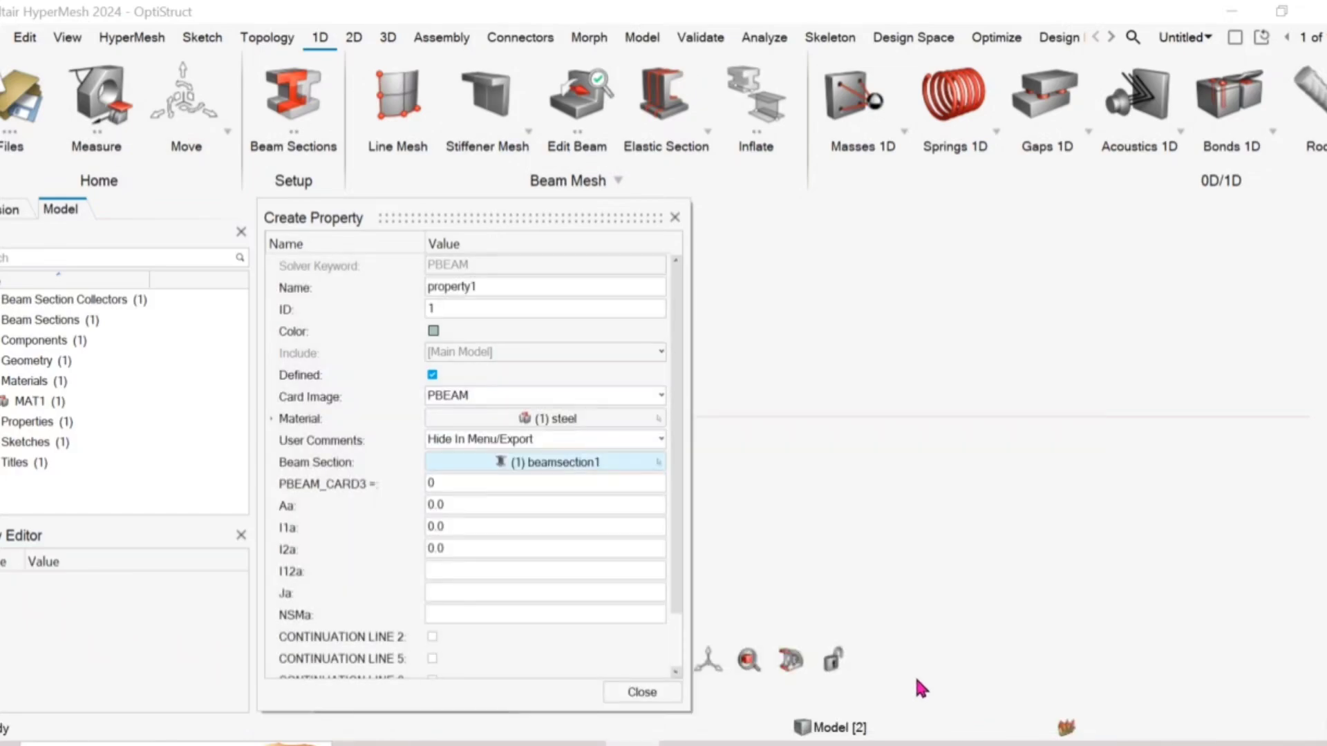
click(631, 693)
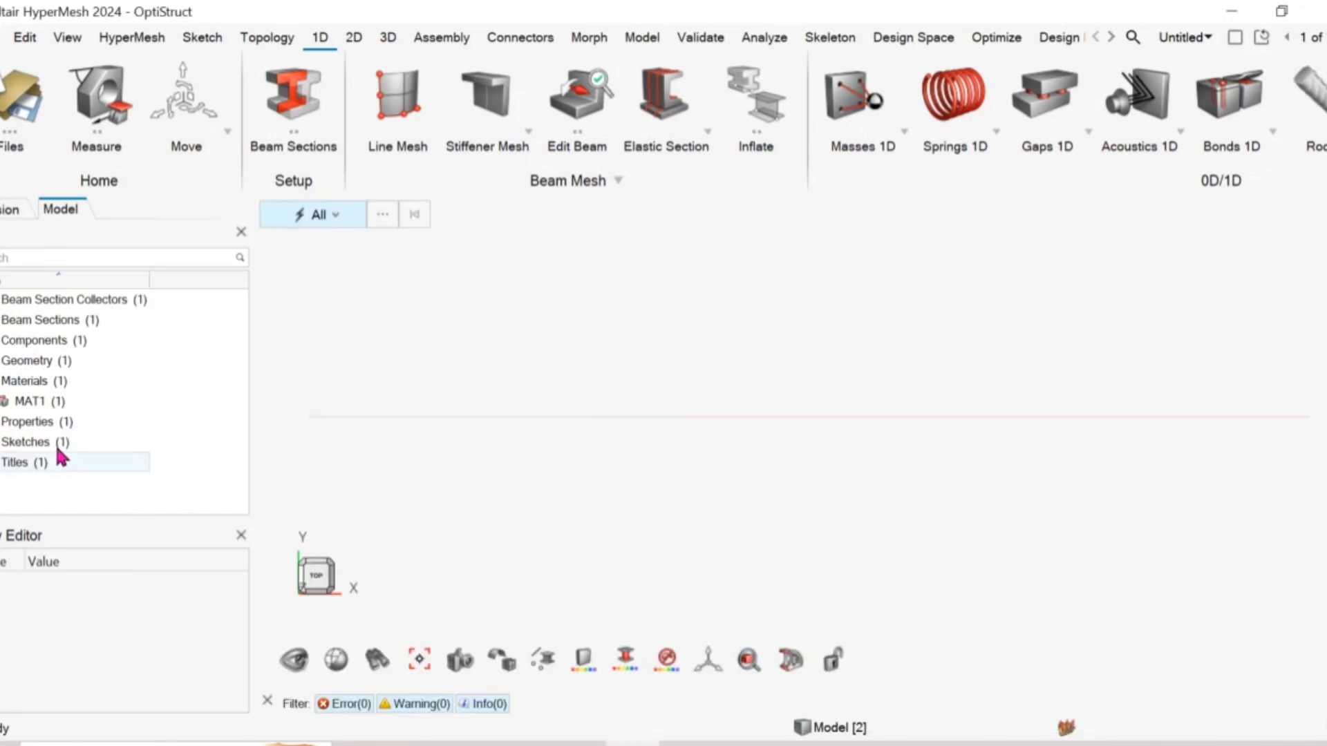
Step: Assign property1 to the auto1 component and return to the overall model listing
double_click(18, 343)
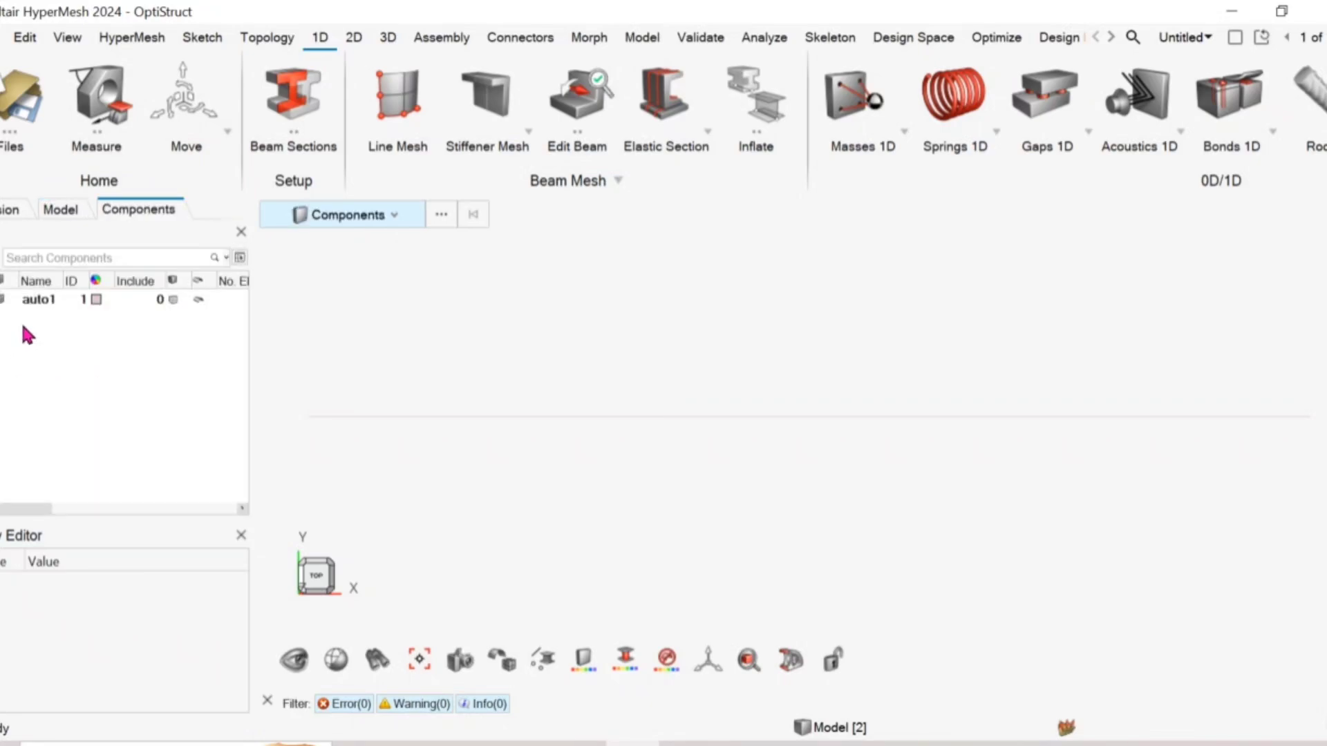
click(32, 311)
click(119, 670)
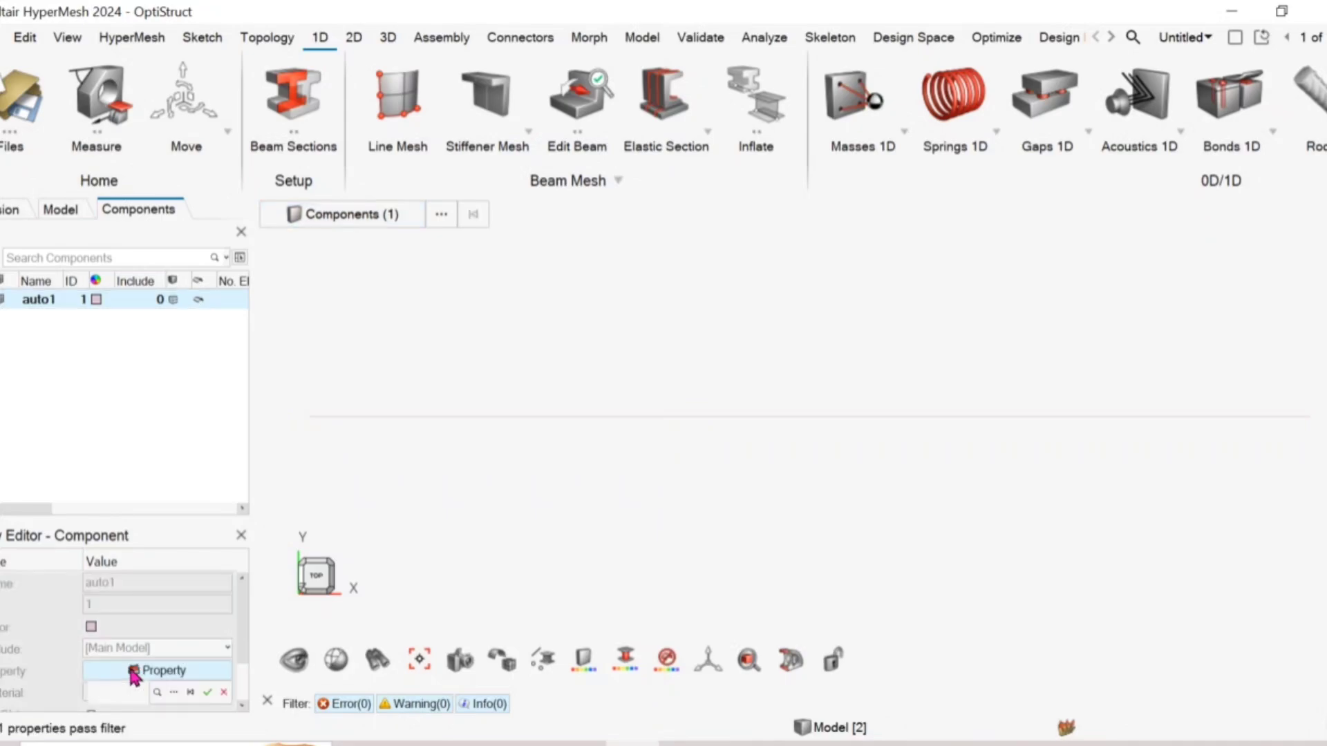
click(173, 690)
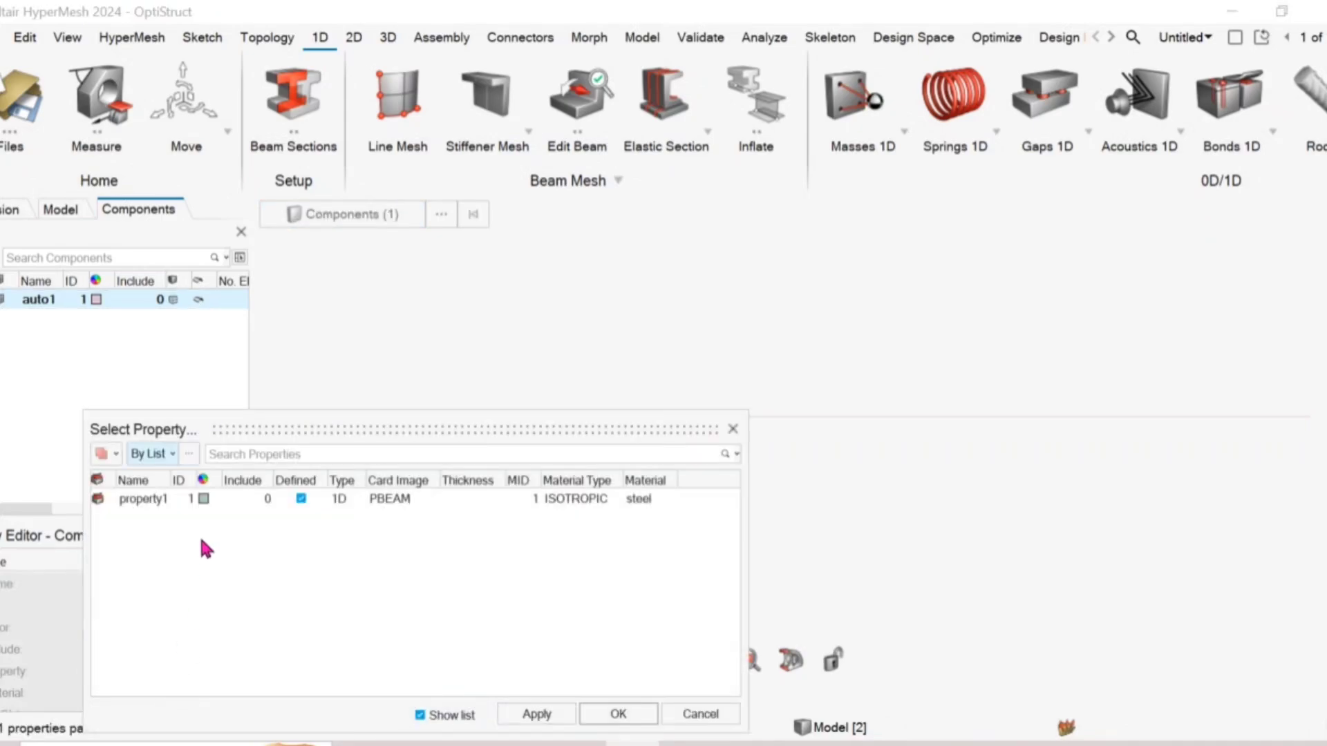
click(148, 499)
click(618, 714)
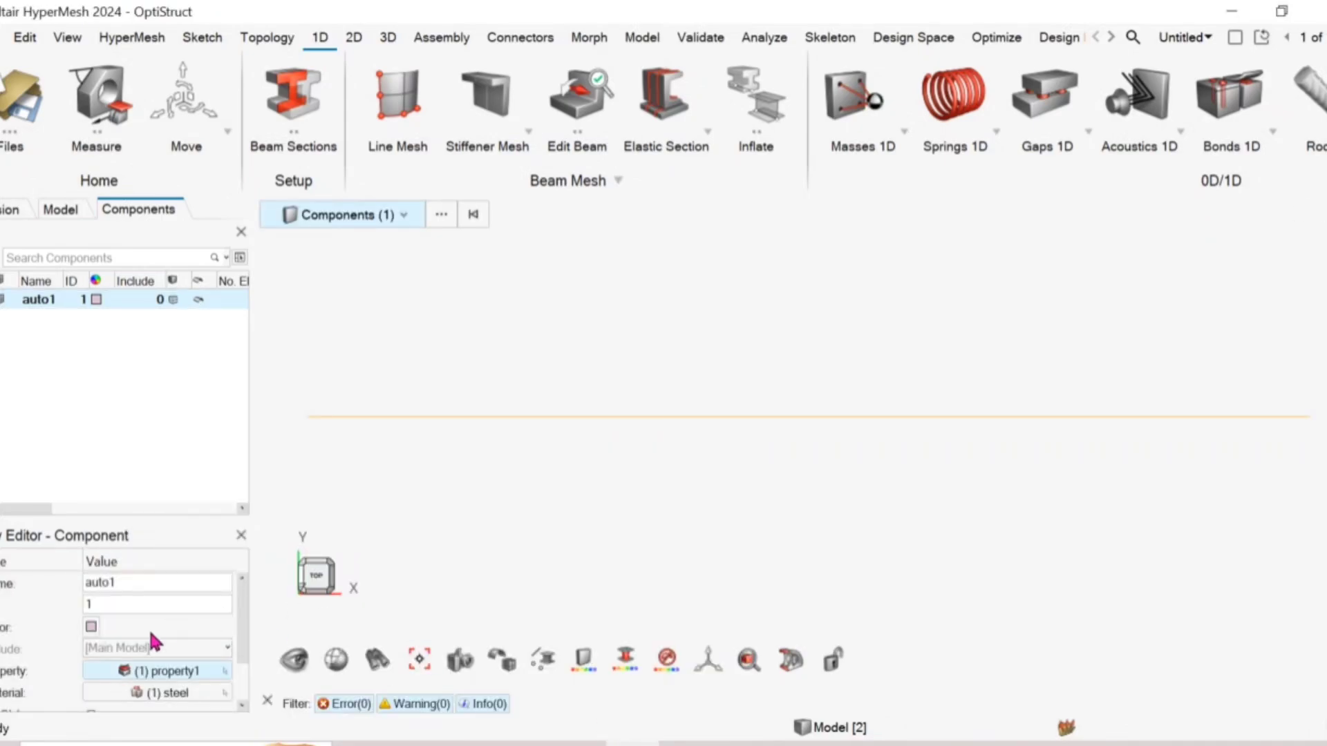
click(240, 232)
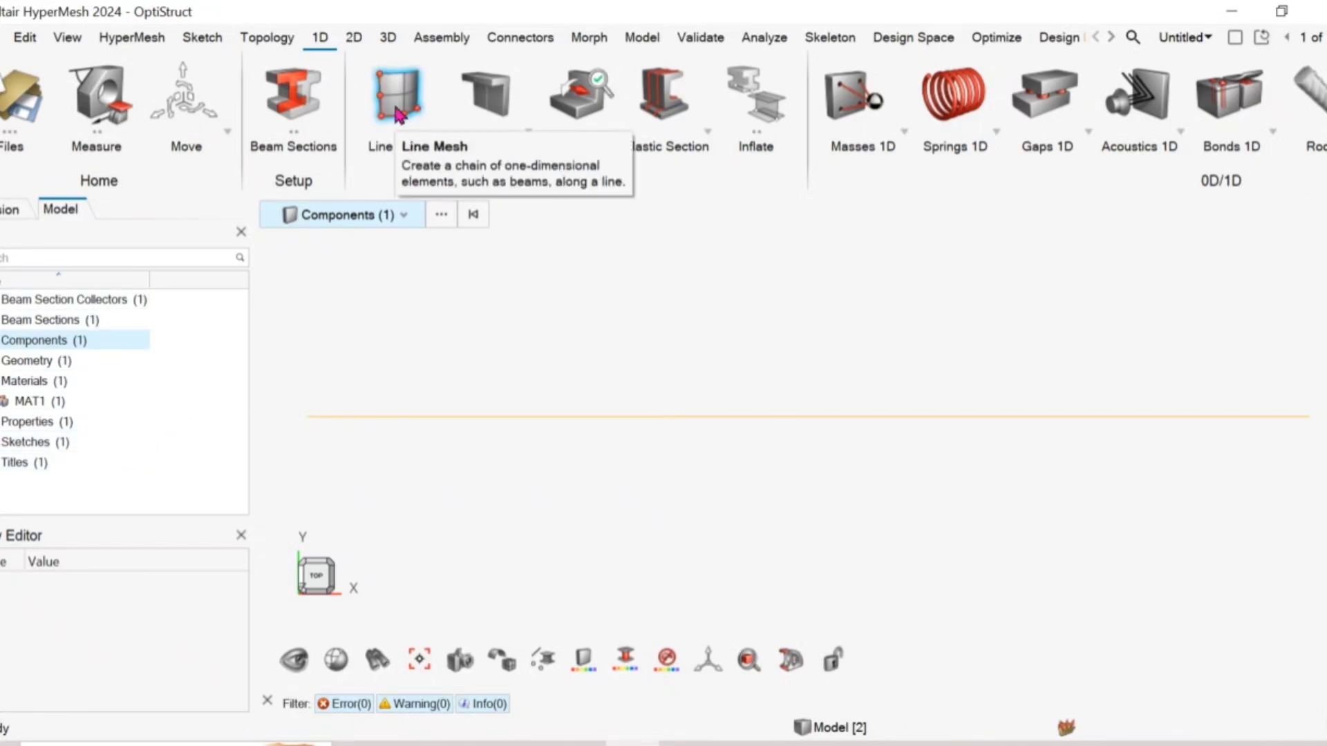
Step: Set up a line mesh on the horizontal line with the Beam (1D) element category, and try to assign property1 to it
click(407, 155)
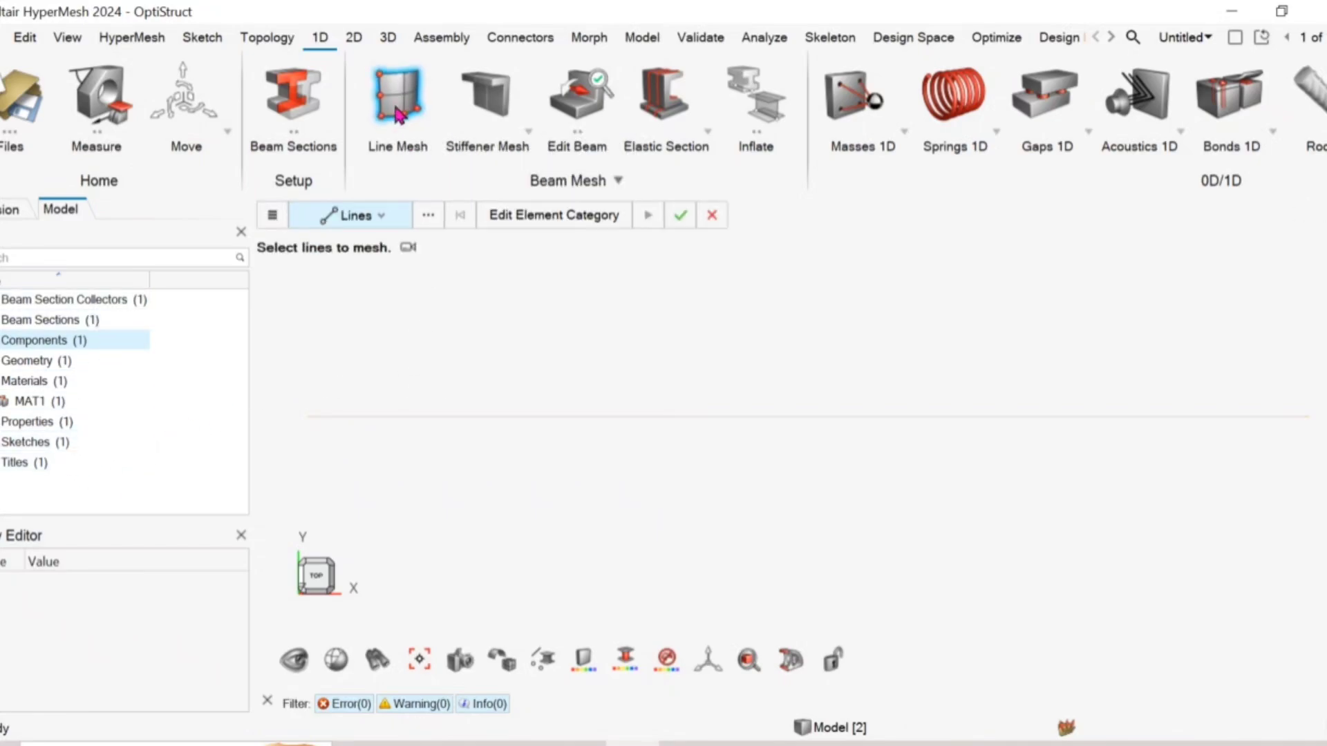
click(495, 417)
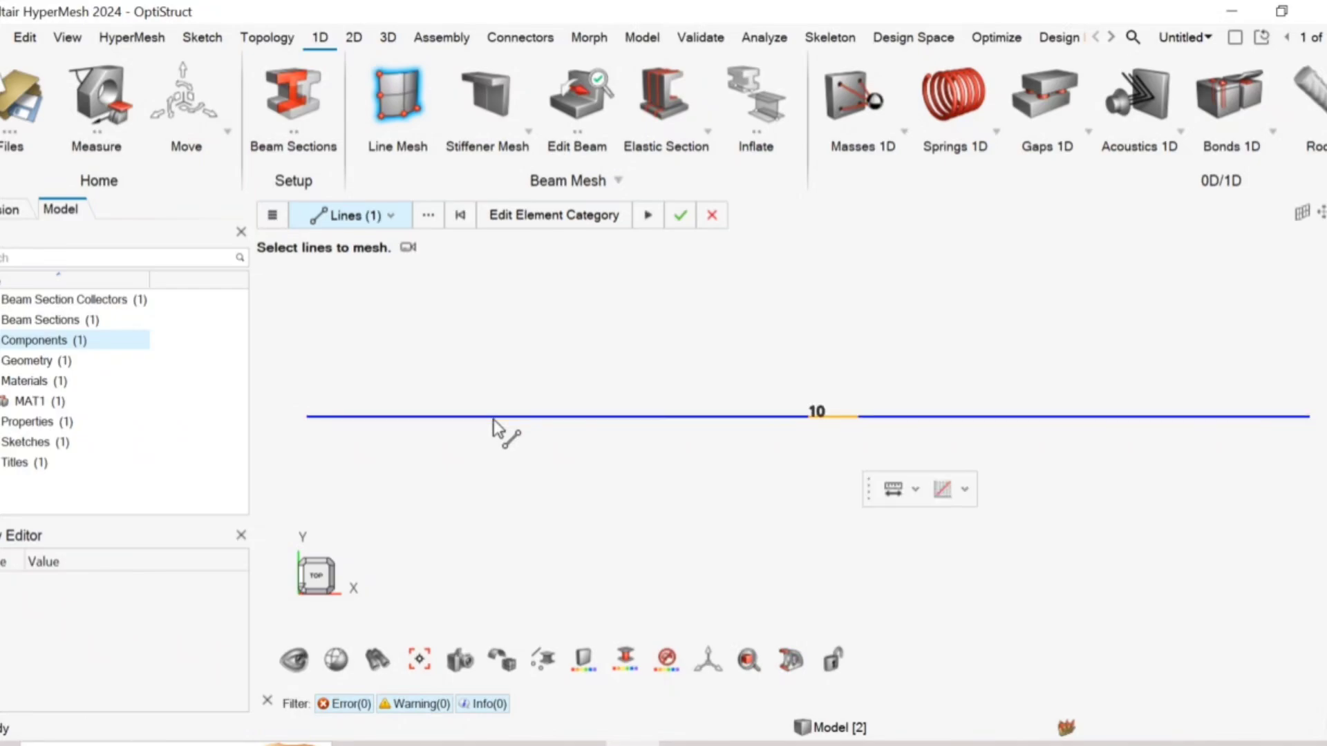
click(582, 225)
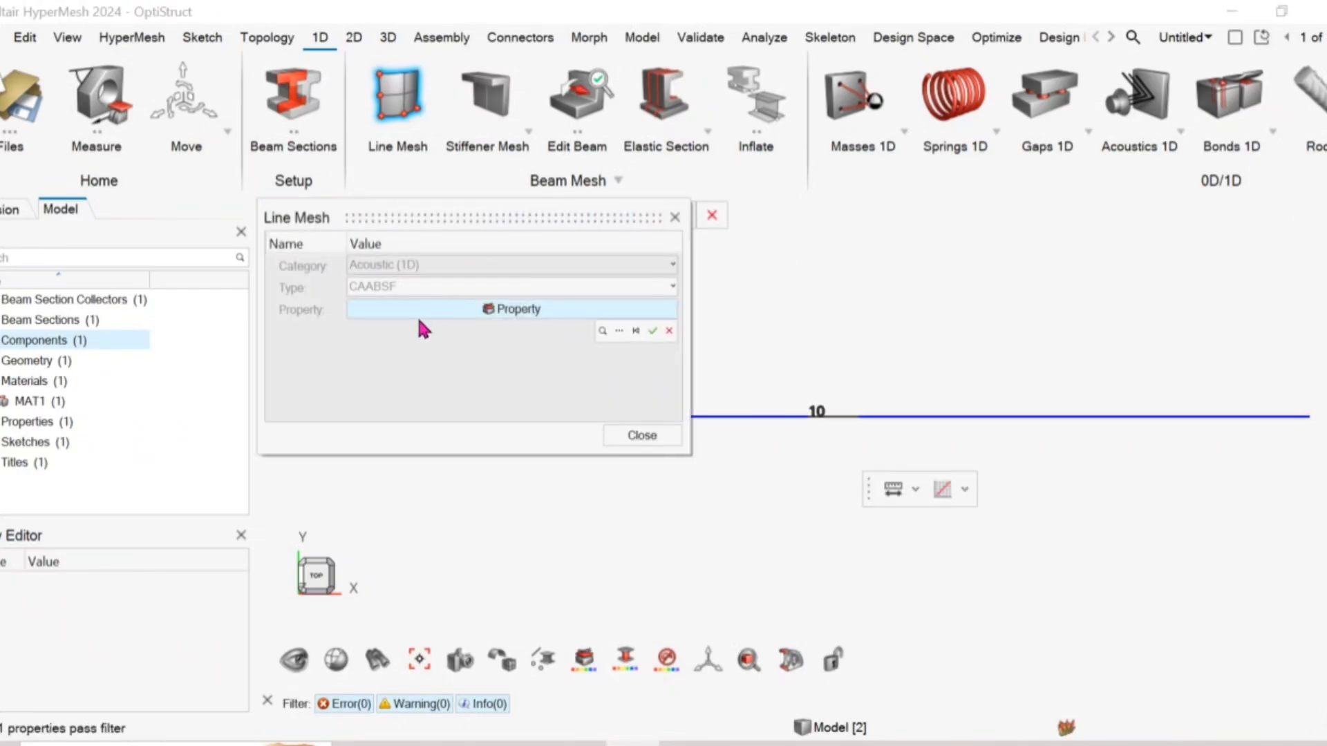
click(591, 265)
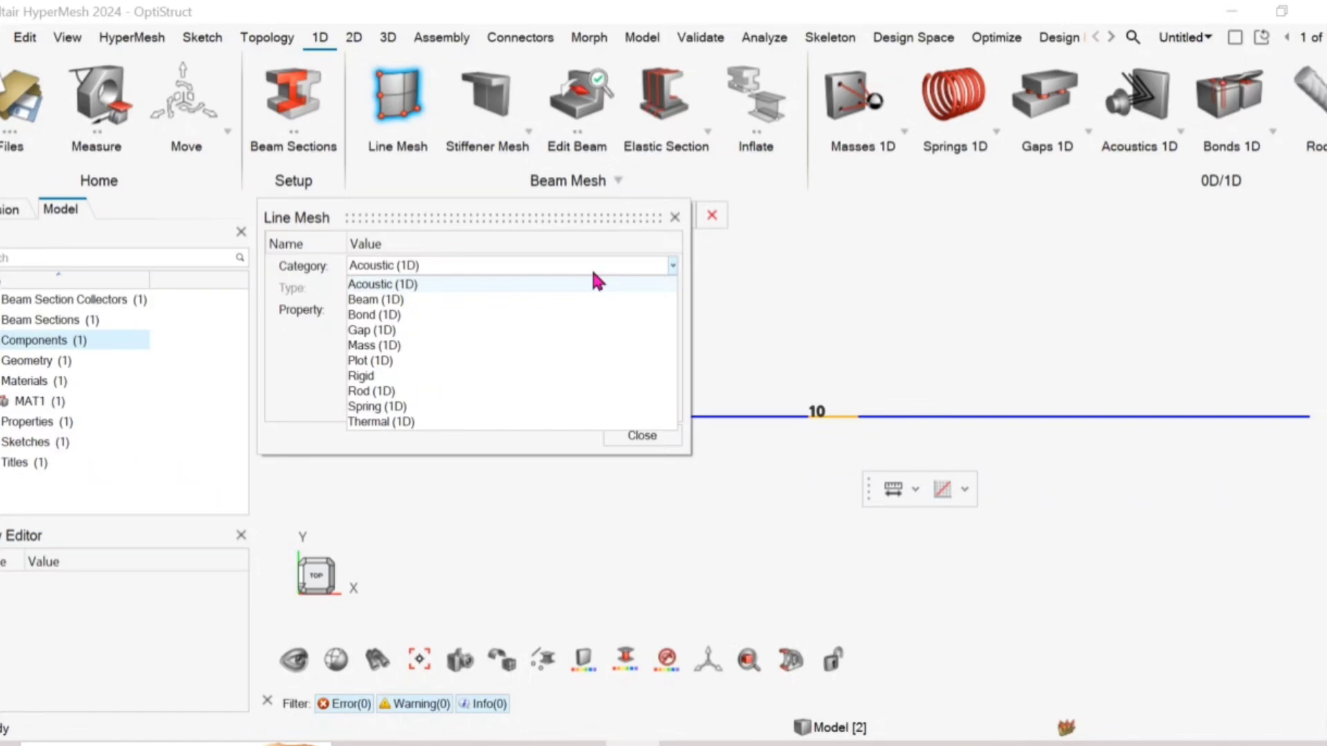
click(433, 301)
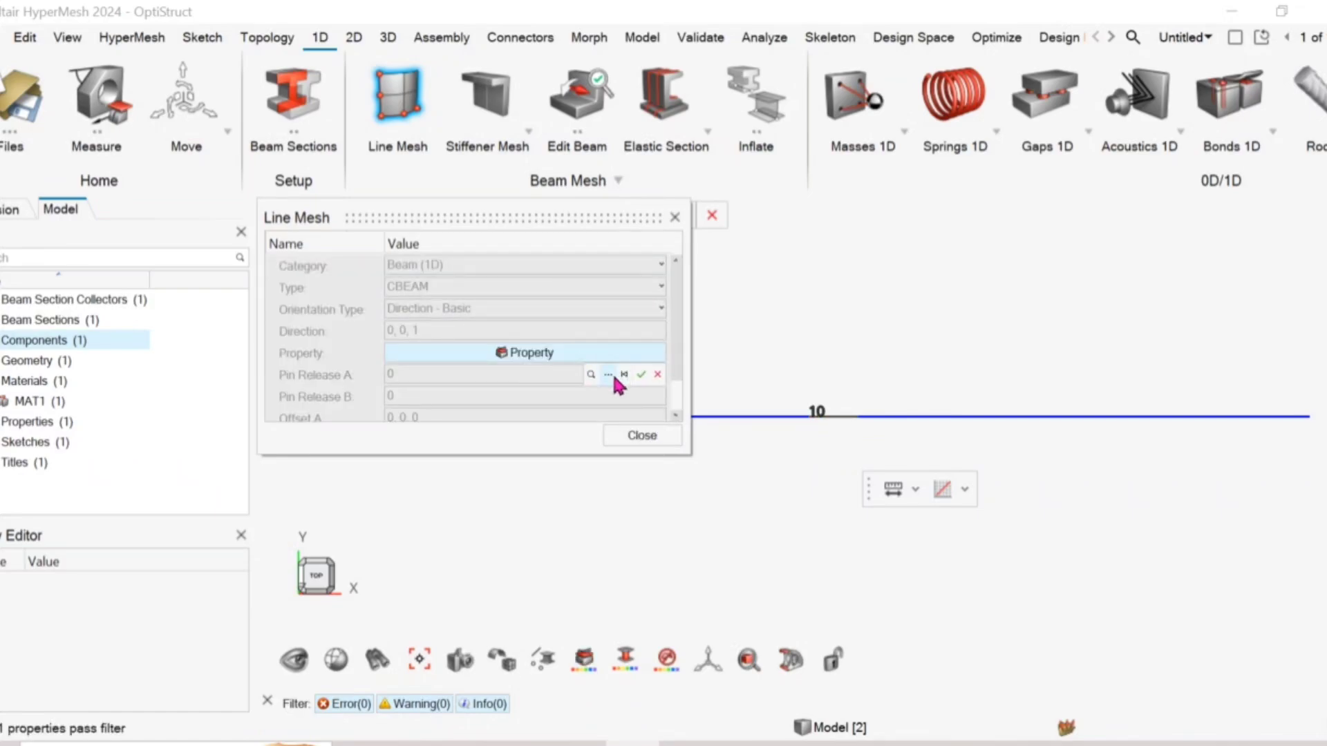
click(614, 377)
click(451, 455)
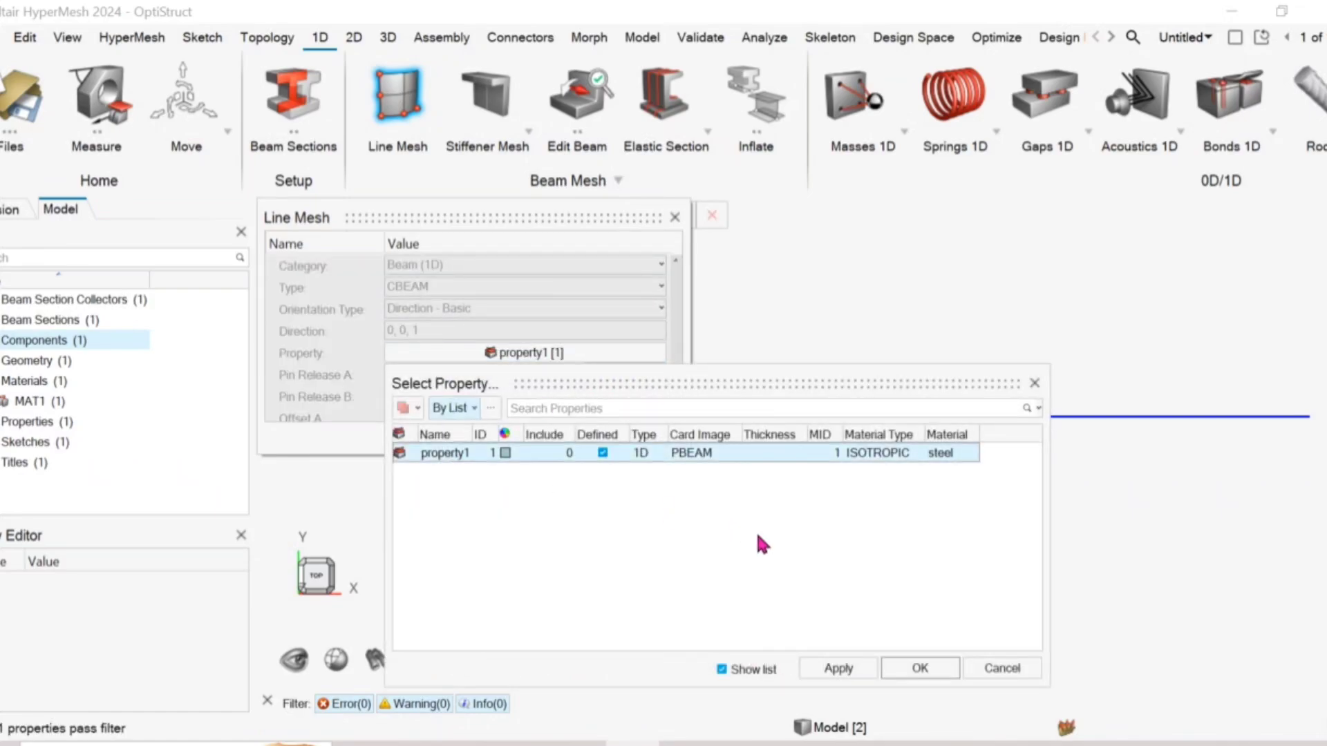
click(930, 662)
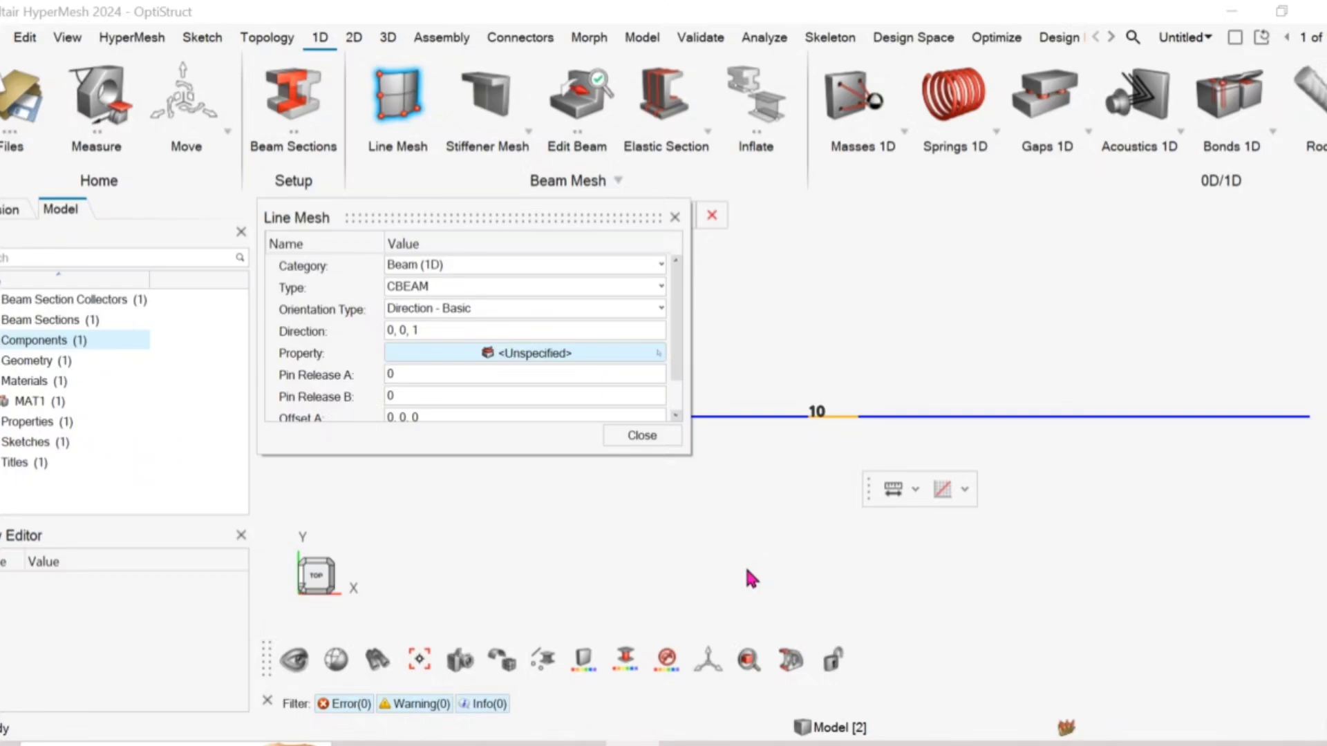
click(630, 439)
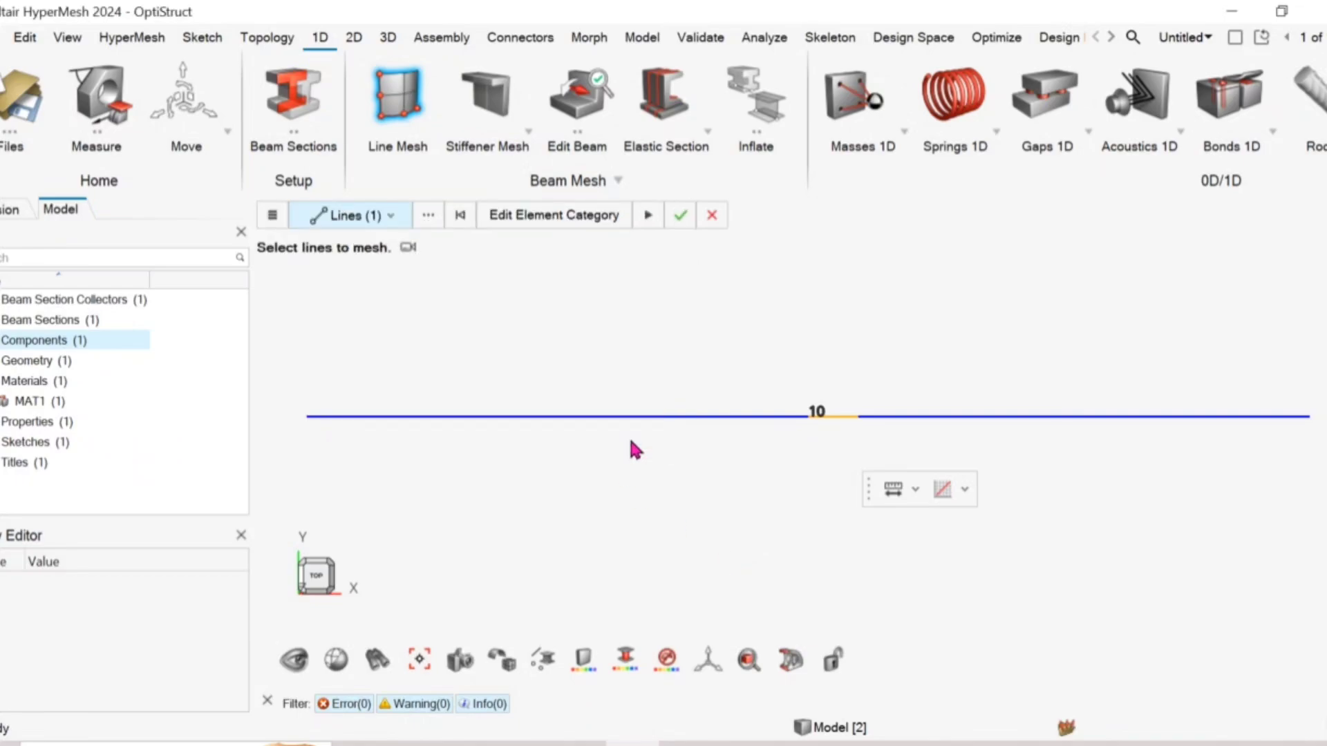
Step: Set the line mesh's element size to 3 and create the beam elements
click(896, 503)
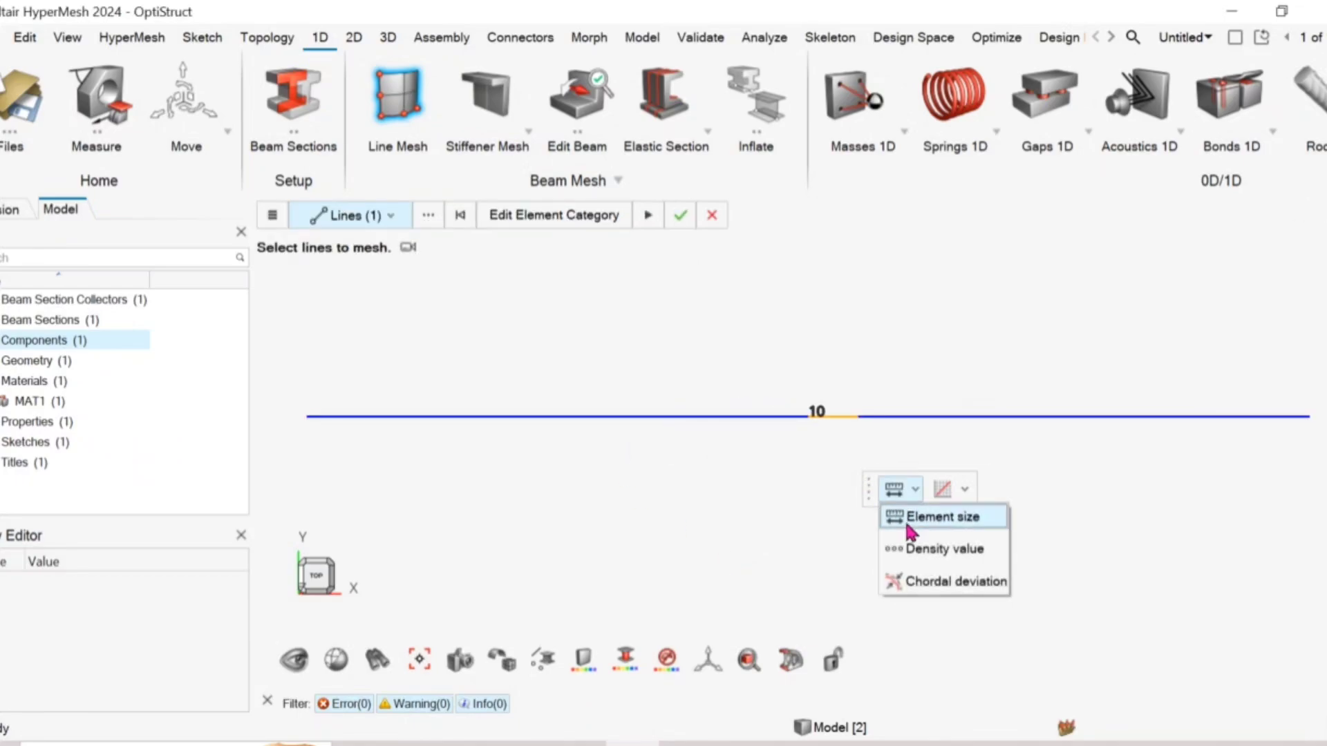
click(906, 523)
drag(985, 517, 929, 514)
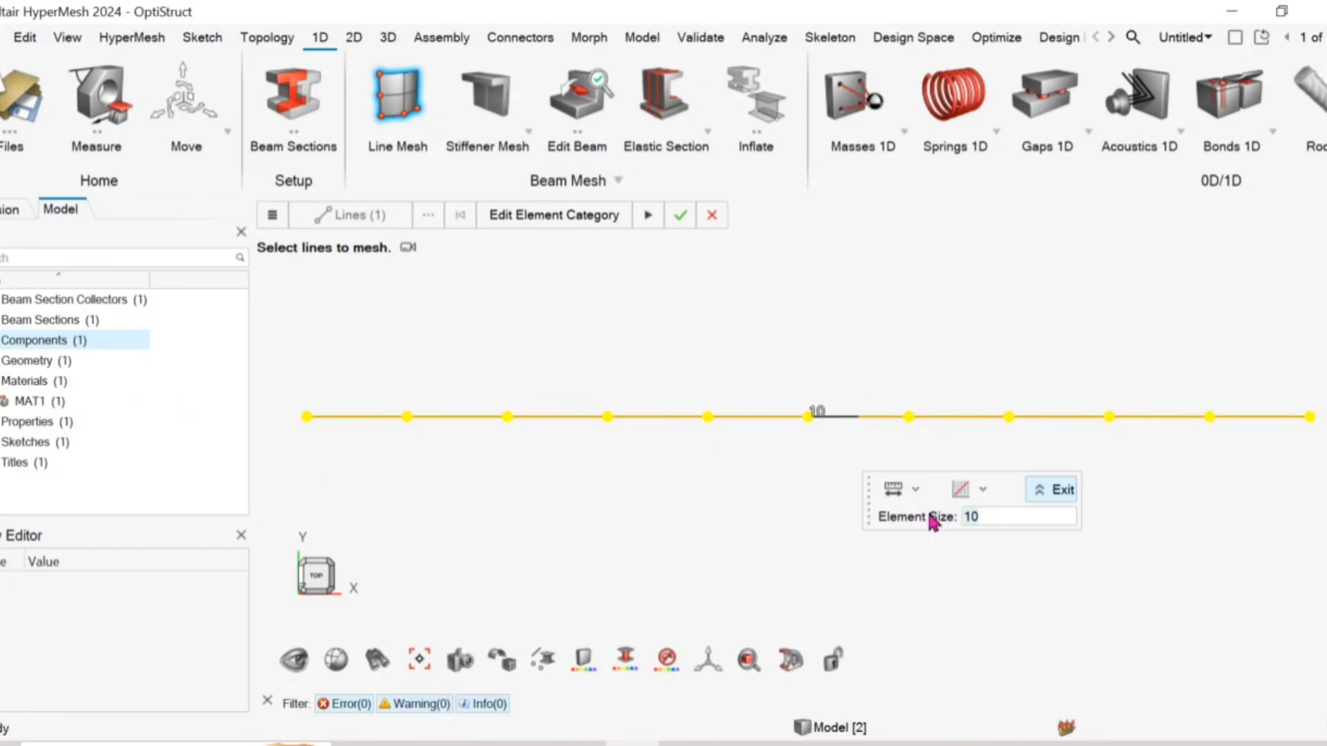
text(3)
key(Return)
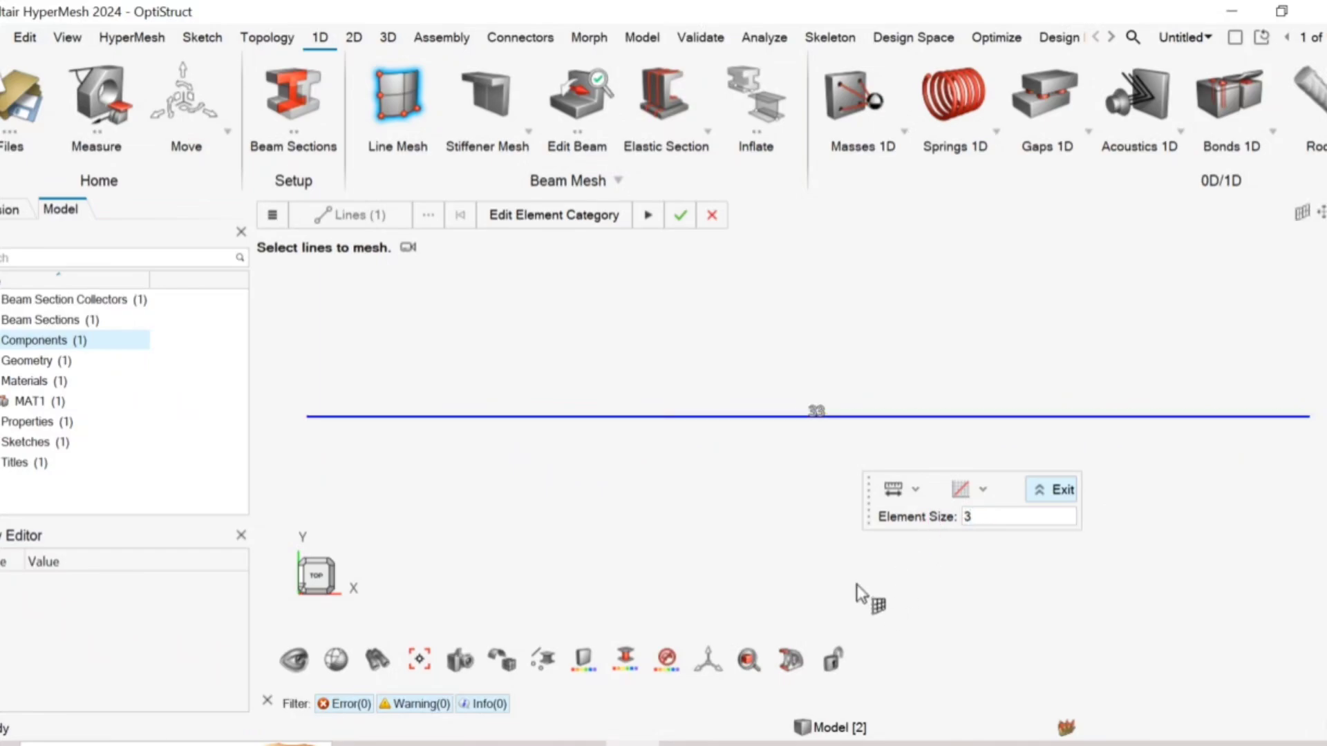
click(680, 217)
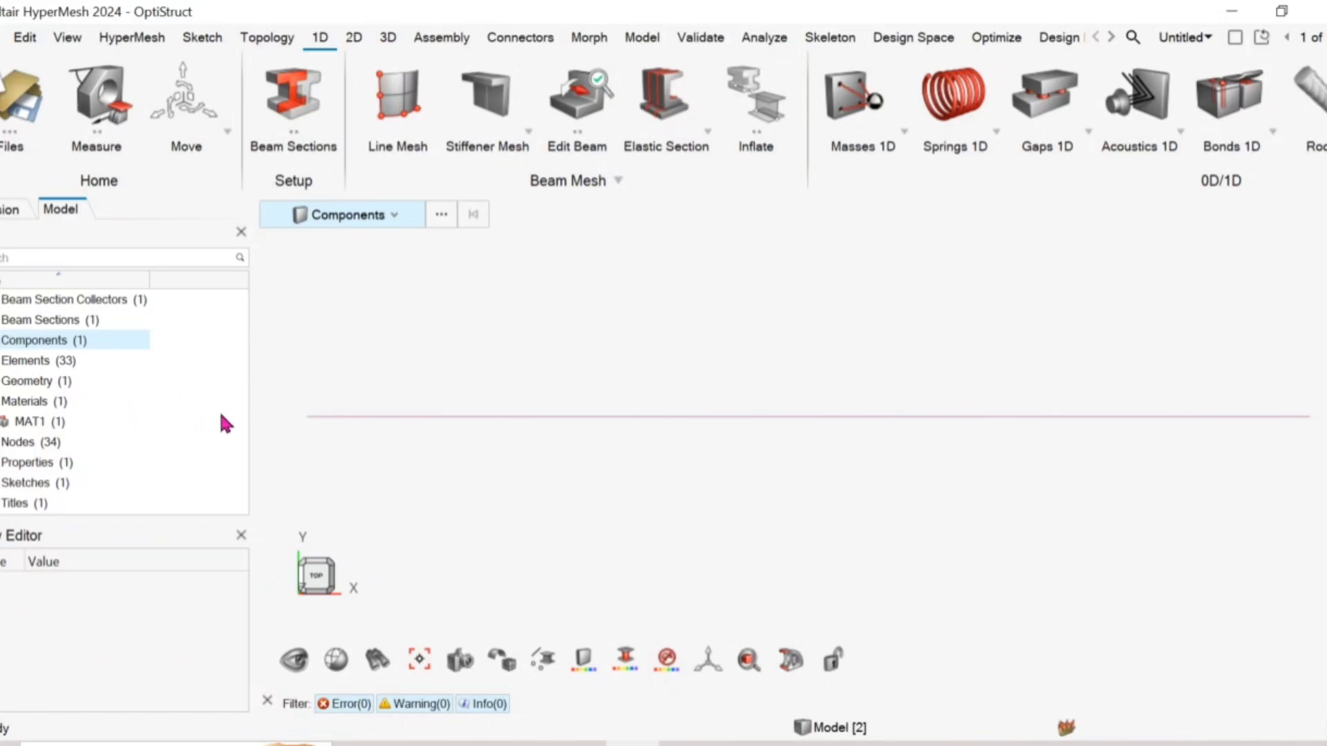
Step: Create an SPC constraint on the node at the beam's left end, fixing DOF1 through DOF6 at 0
click(755, 42)
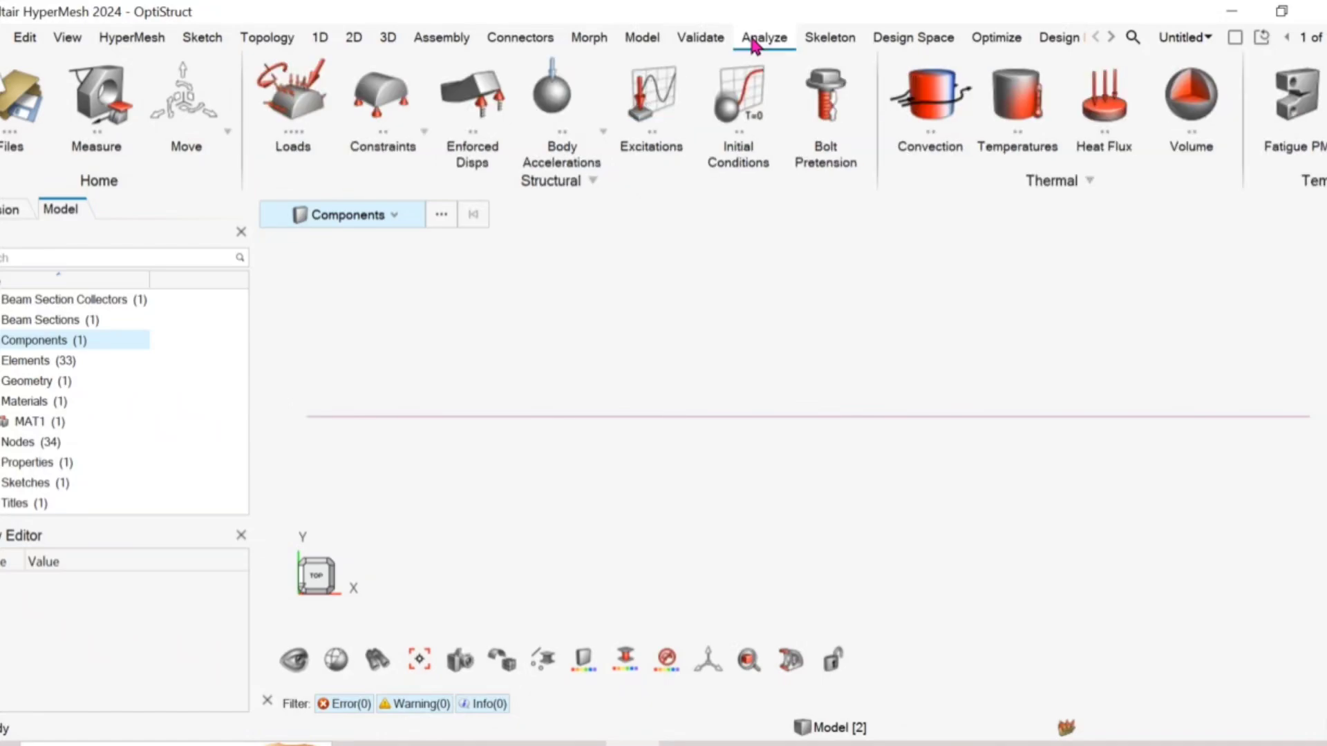
click(363, 109)
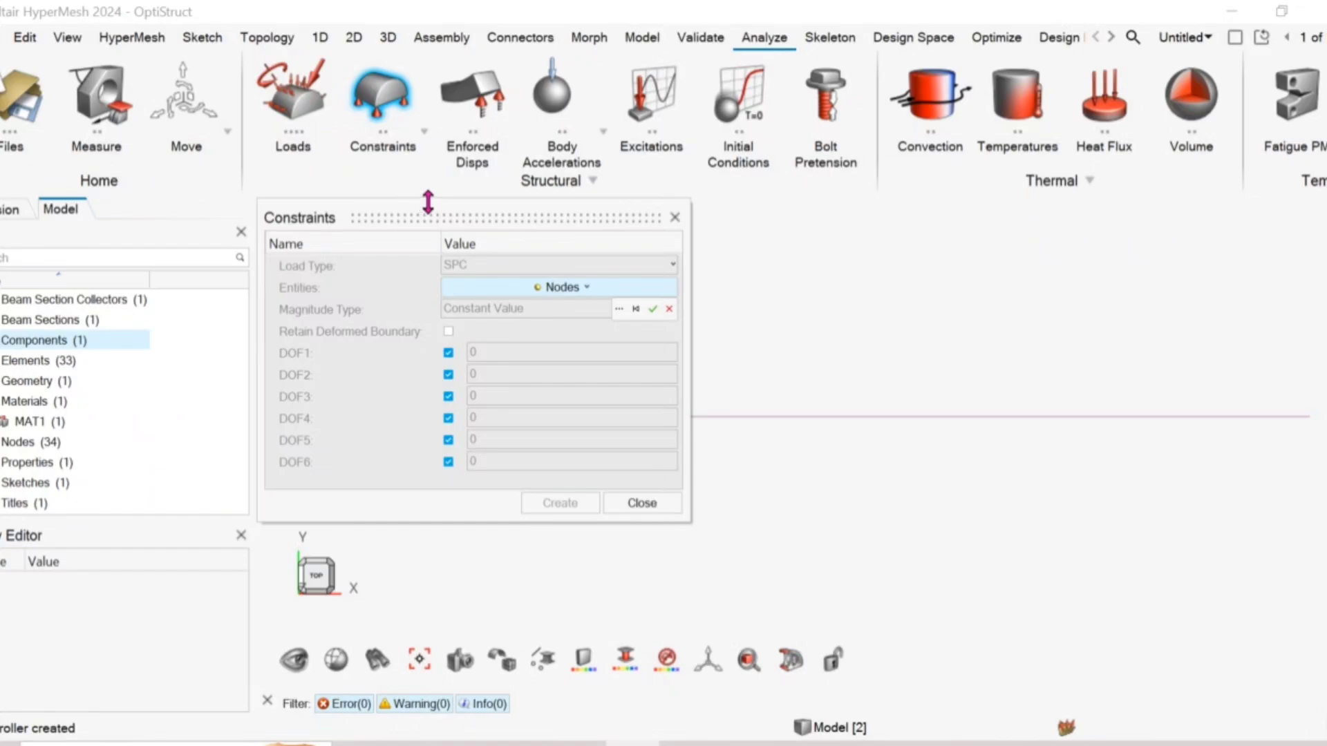
drag(427, 202, 796, 190)
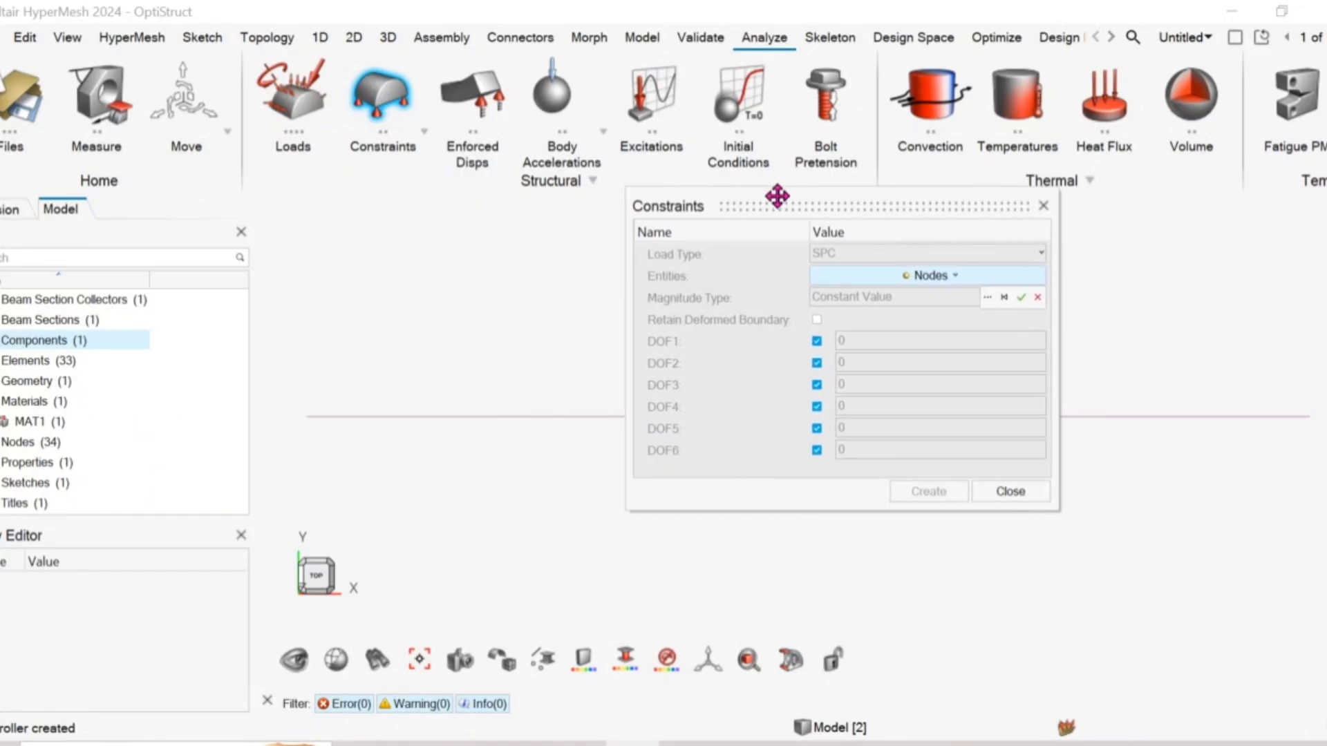
click(307, 422)
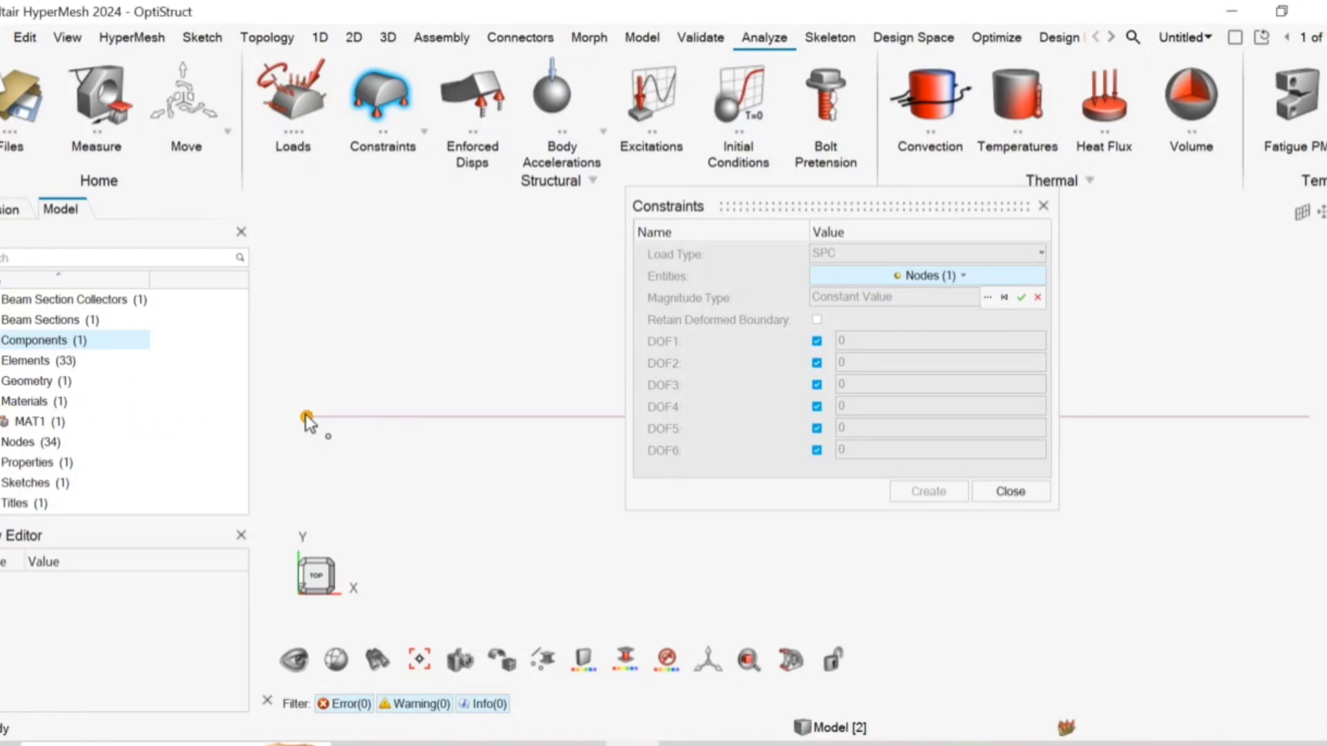
click(987, 299)
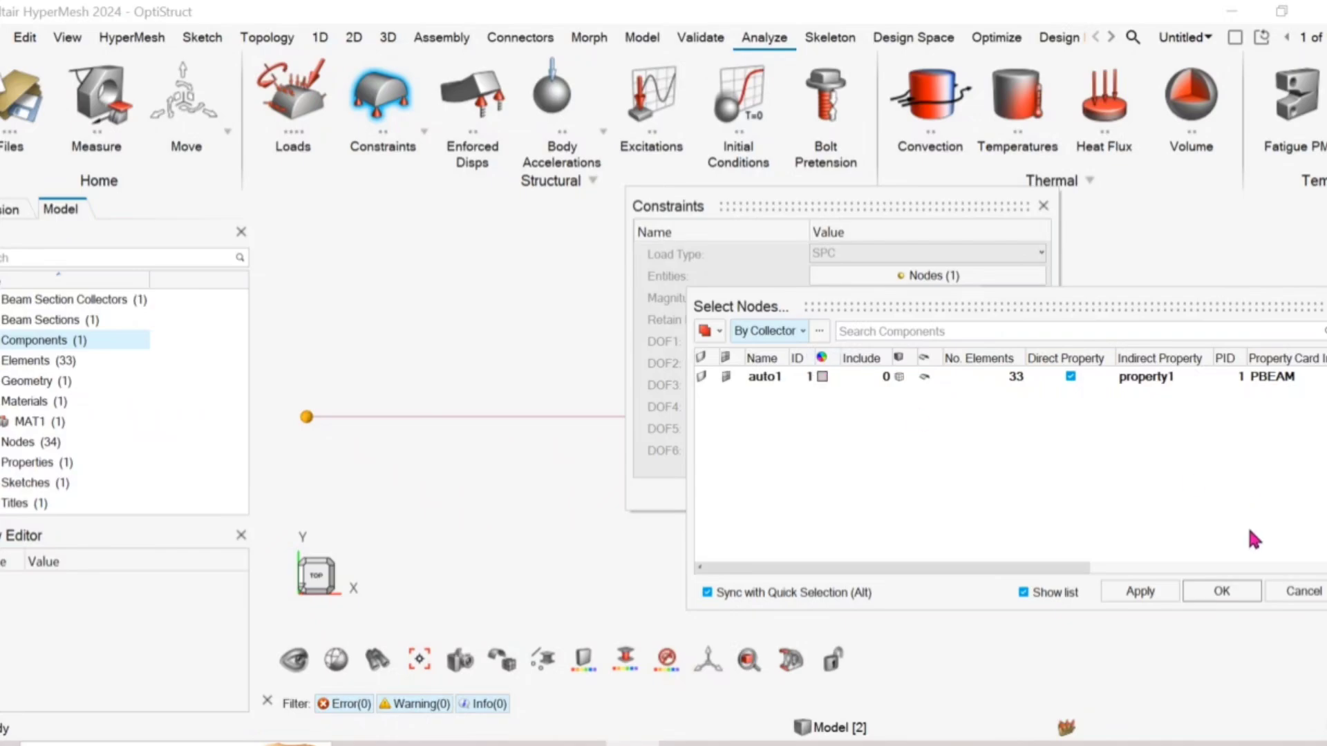
click(1300, 591)
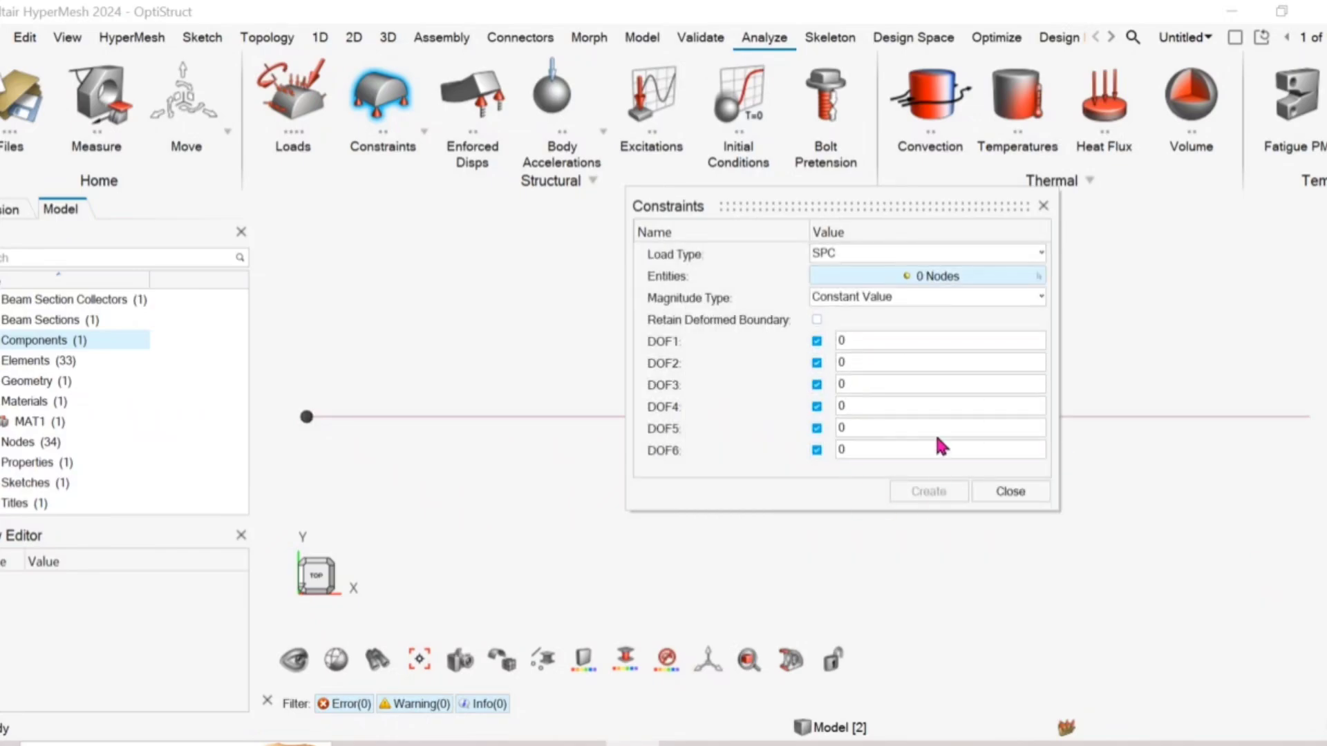
click(901, 276)
click(305, 417)
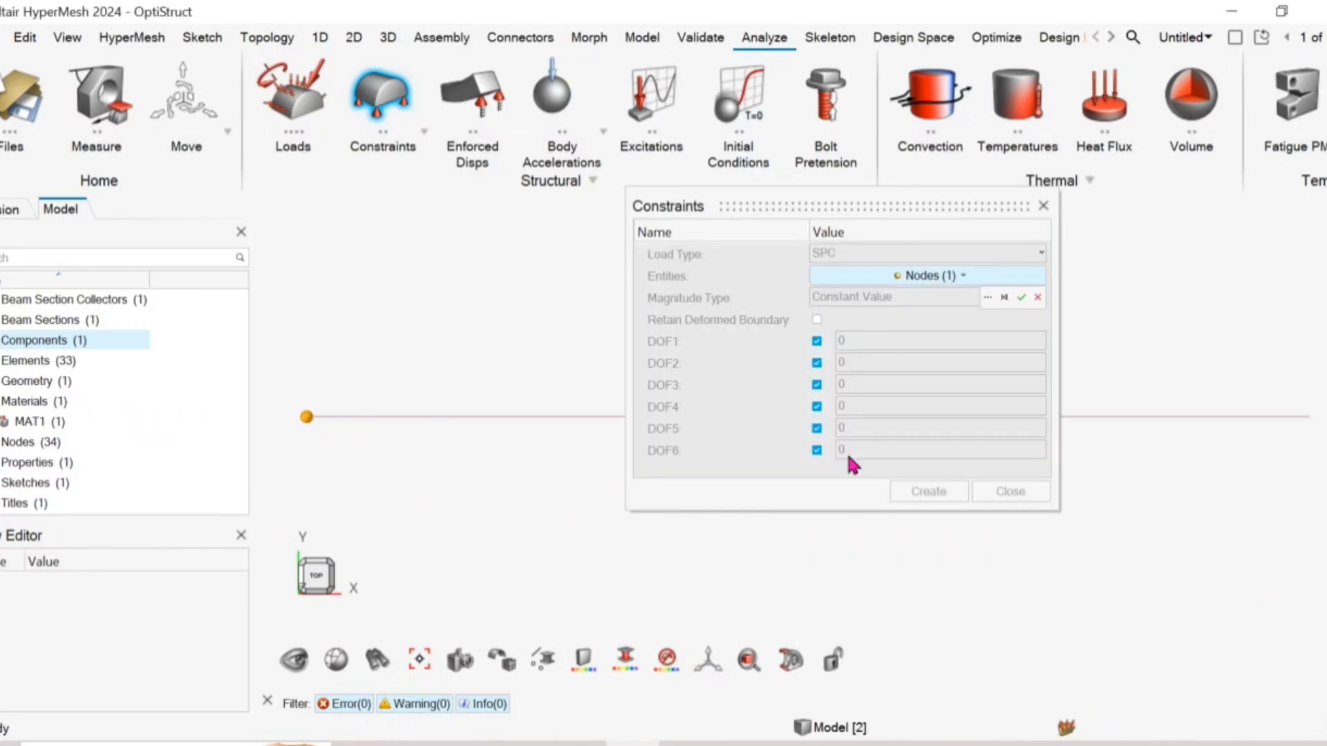
click(1020, 299)
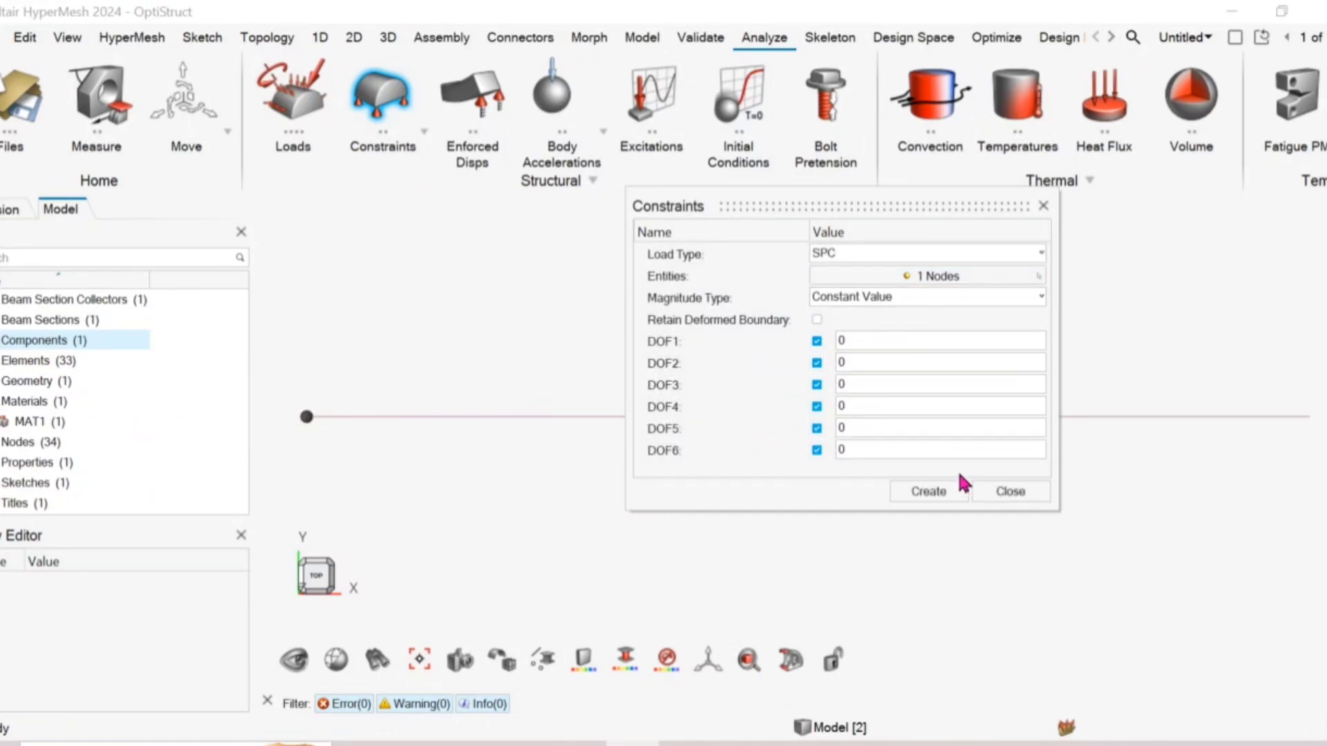
click(928, 492)
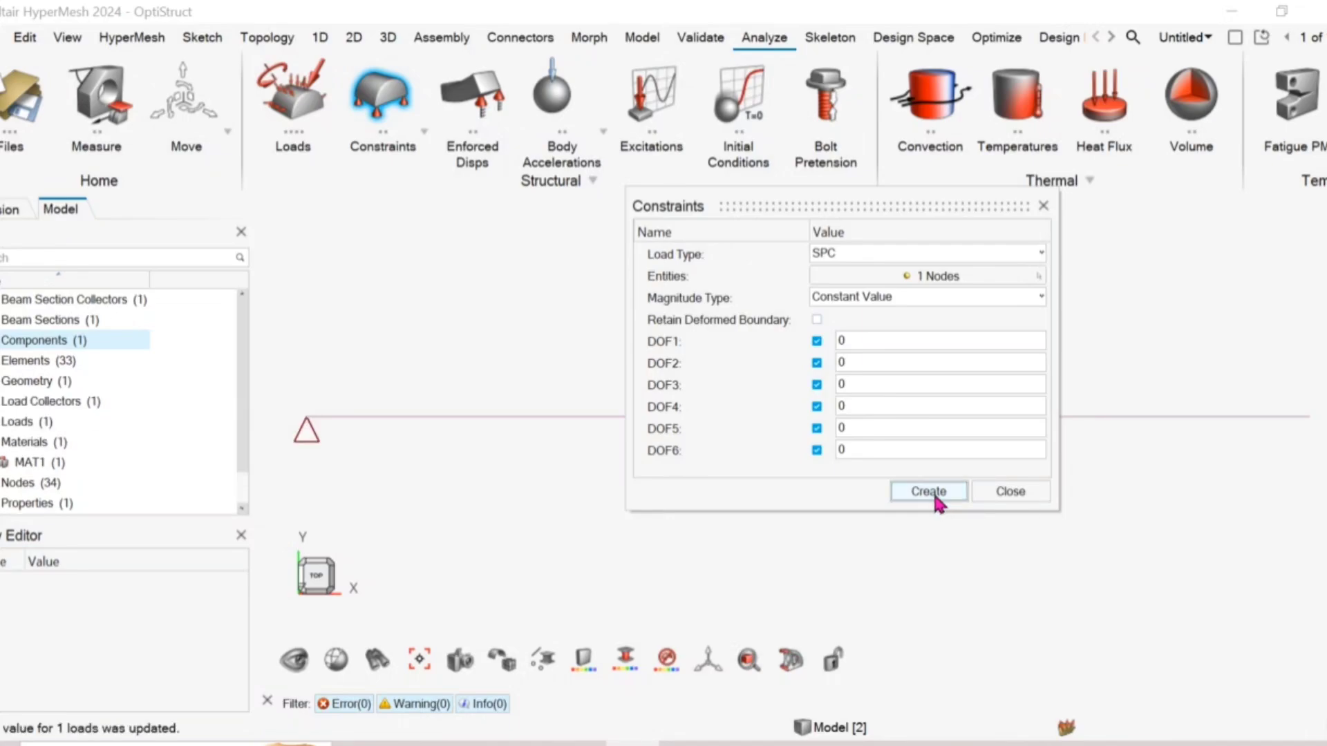
click(1001, 492)
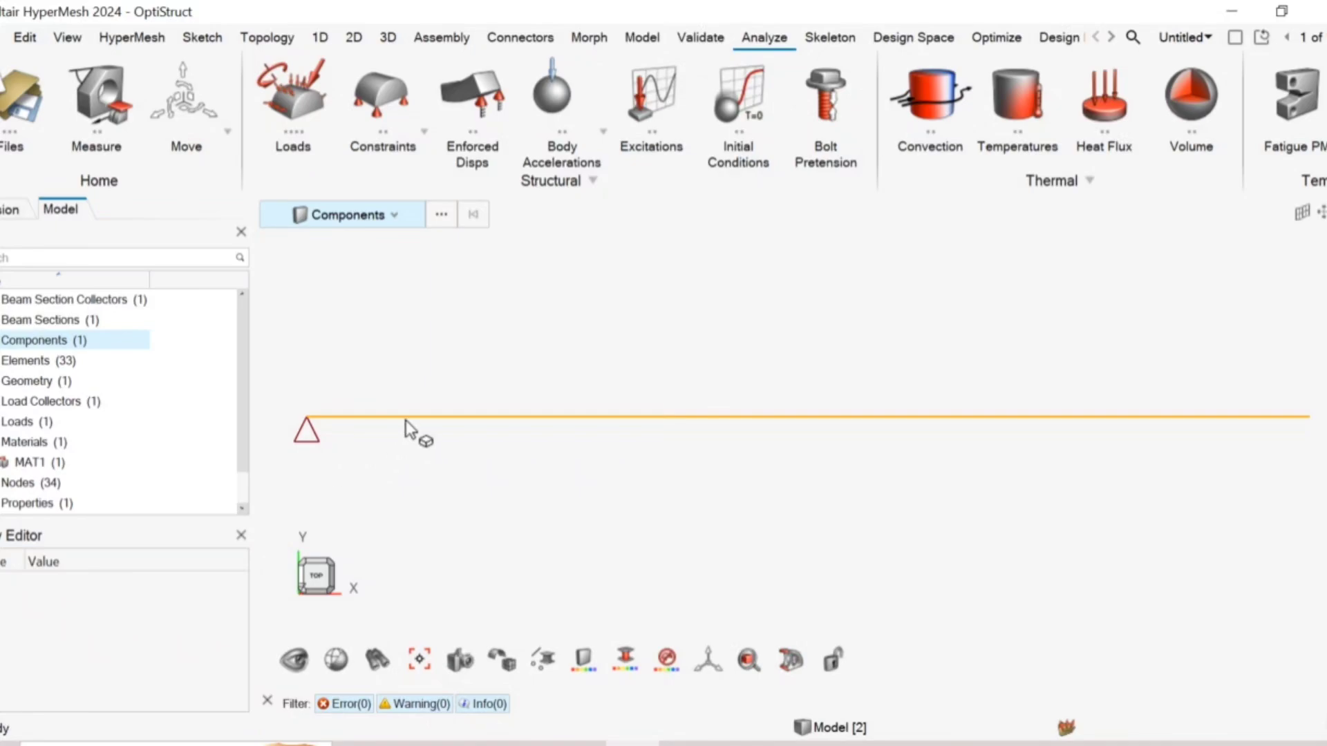
Step: Apply a force with magnitude -1000 and direction 0, 1, 0 to the node at the beam's free right end
scroll(571, 347, down, 2)
scroll(563, 439, down, 1)
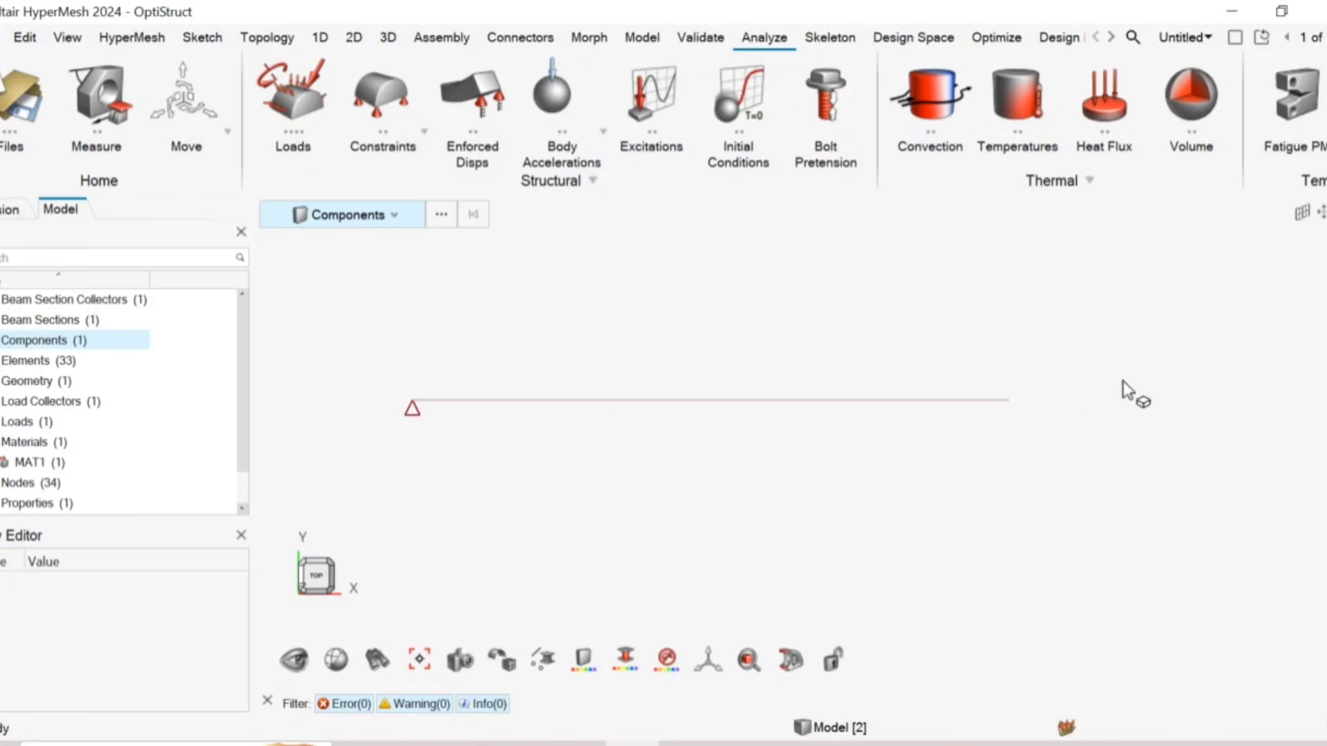
scroll(1016, 404, up, 1)
scroll(1068, 401, up, 1)
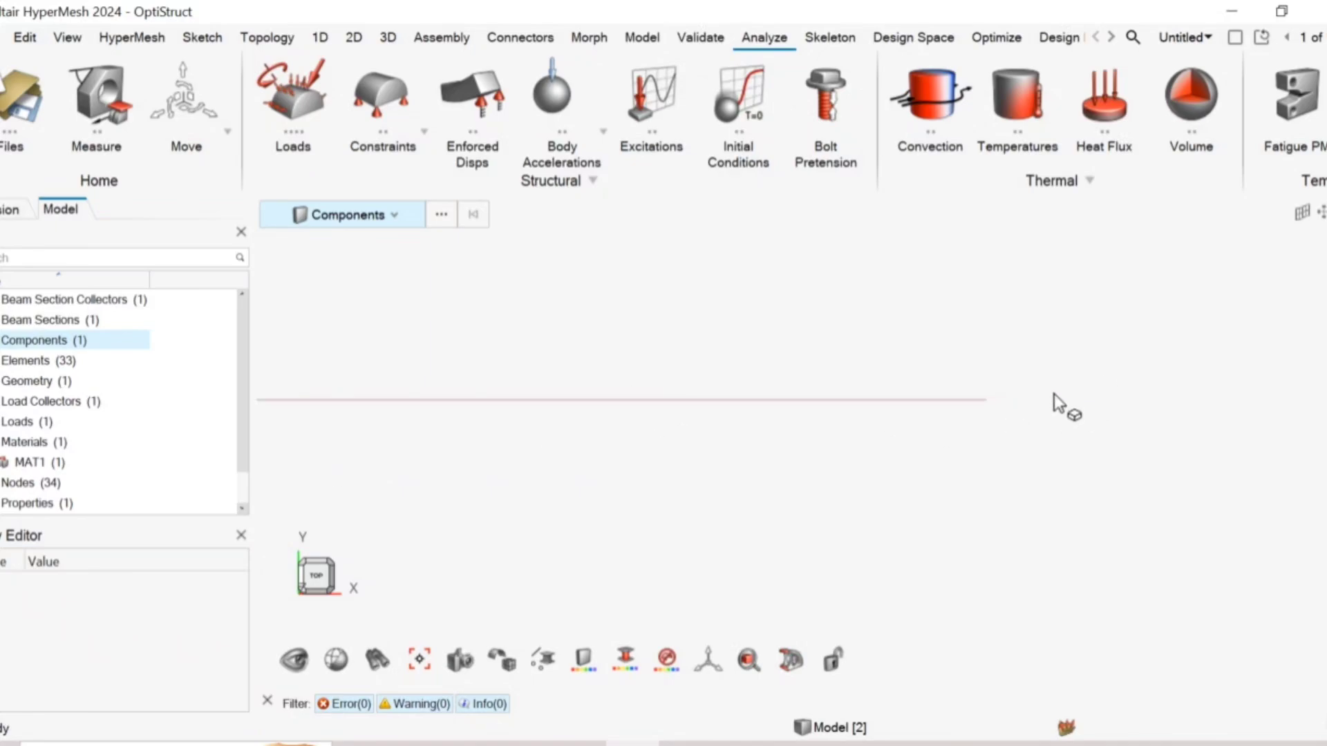
click(322, 83)
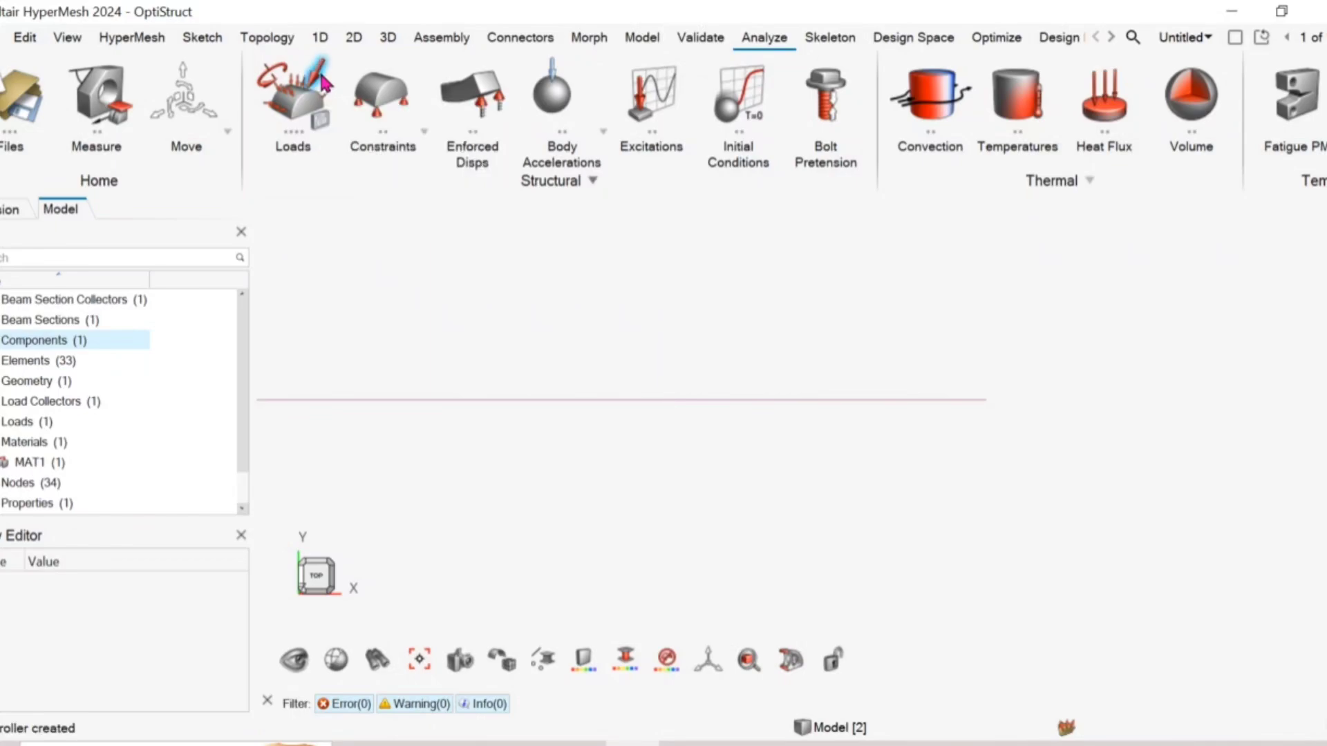
click(988, 400)
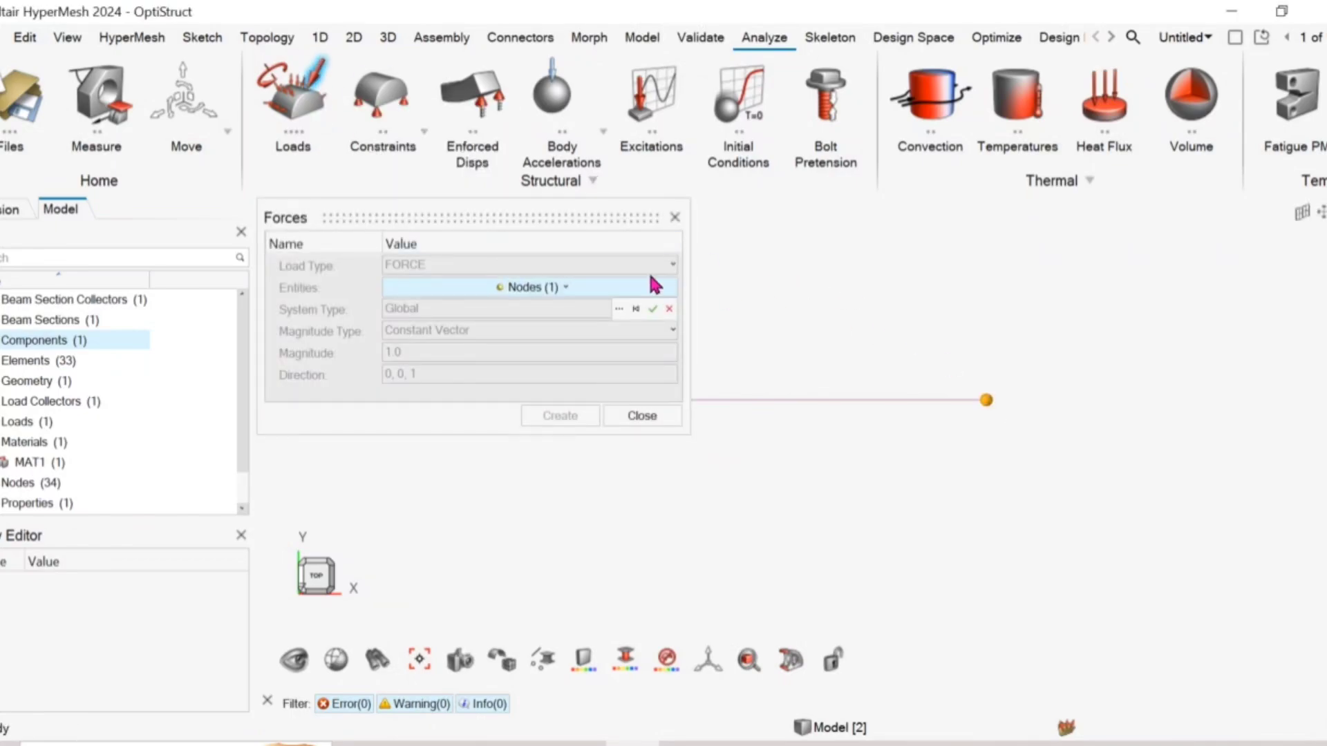
click(652, 309)
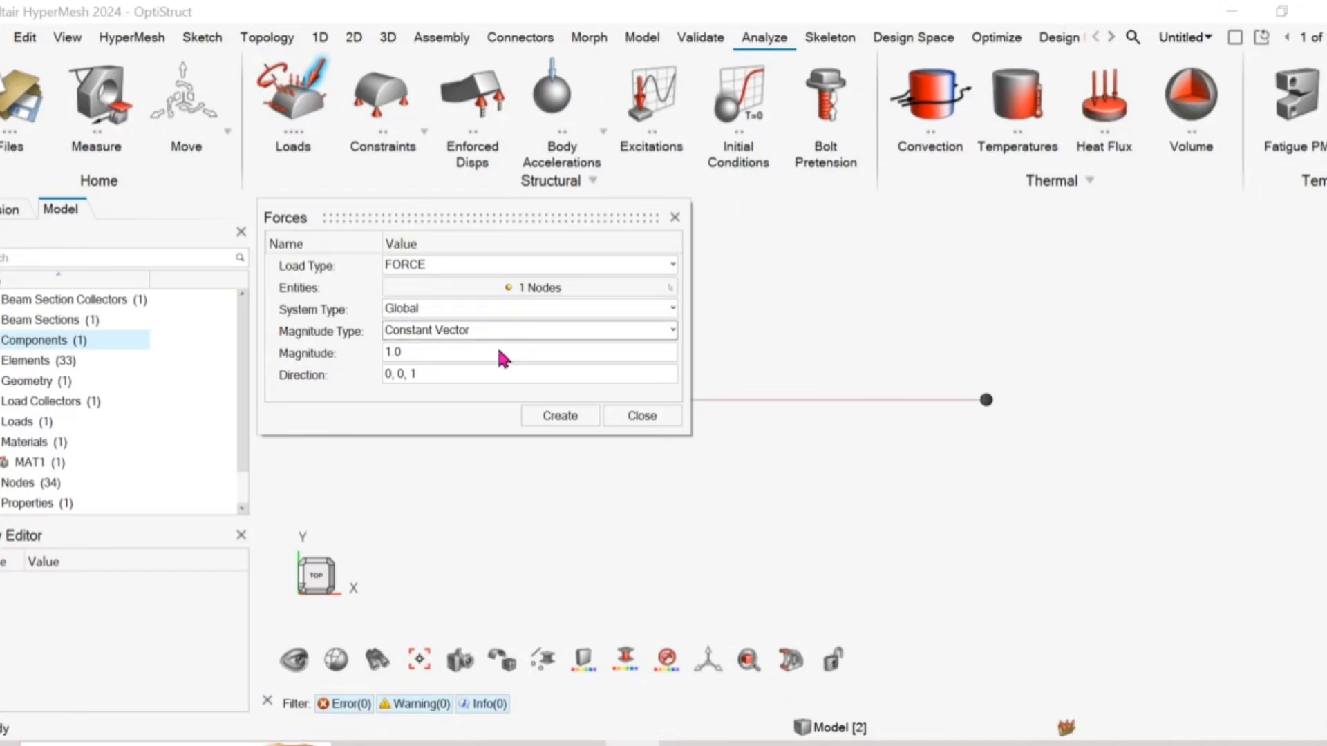
click(448, 376)
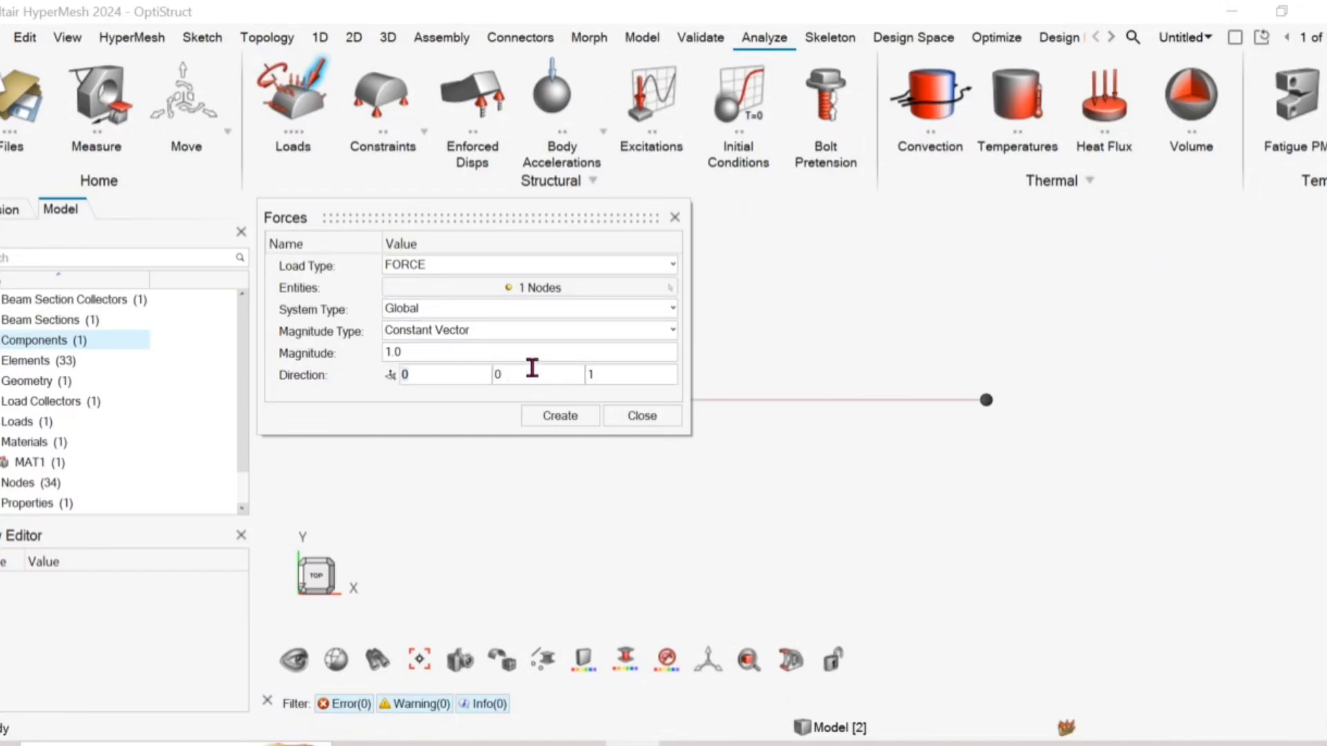
drag(633, 376, 577, 375)
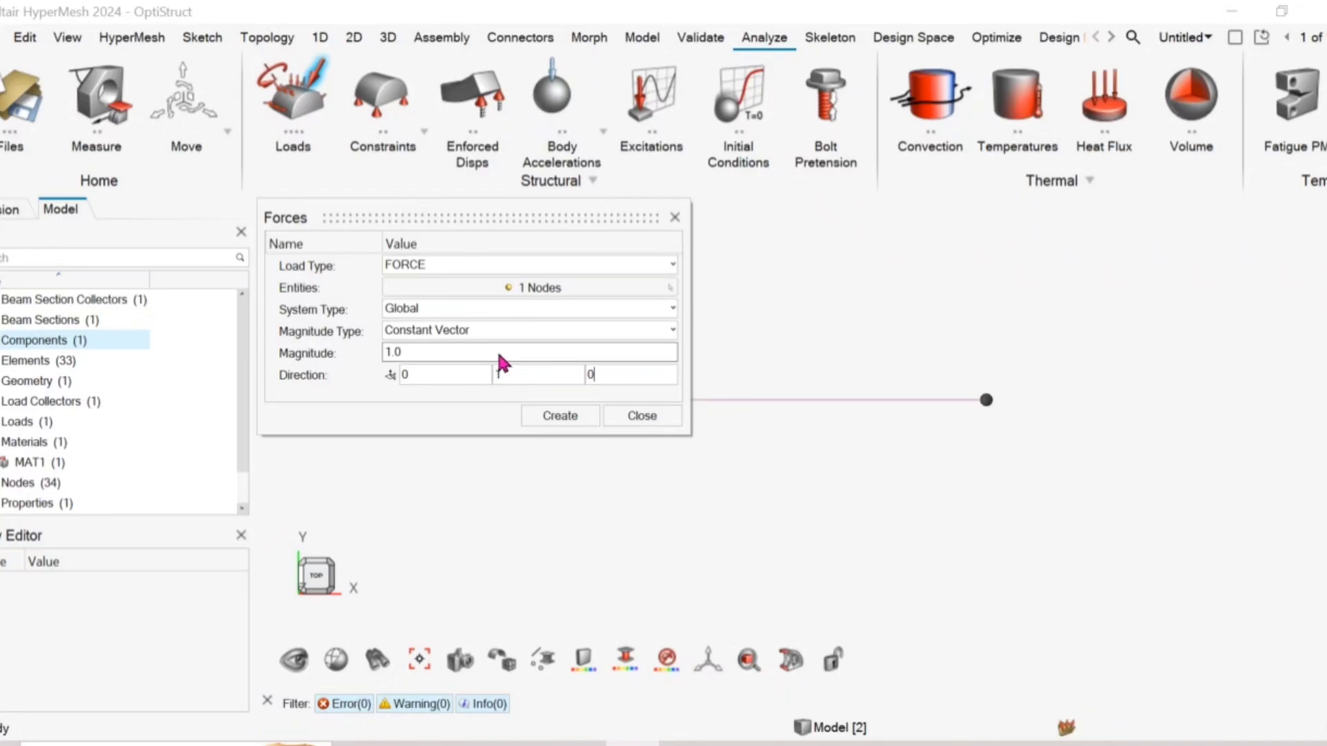
click(478, 351)
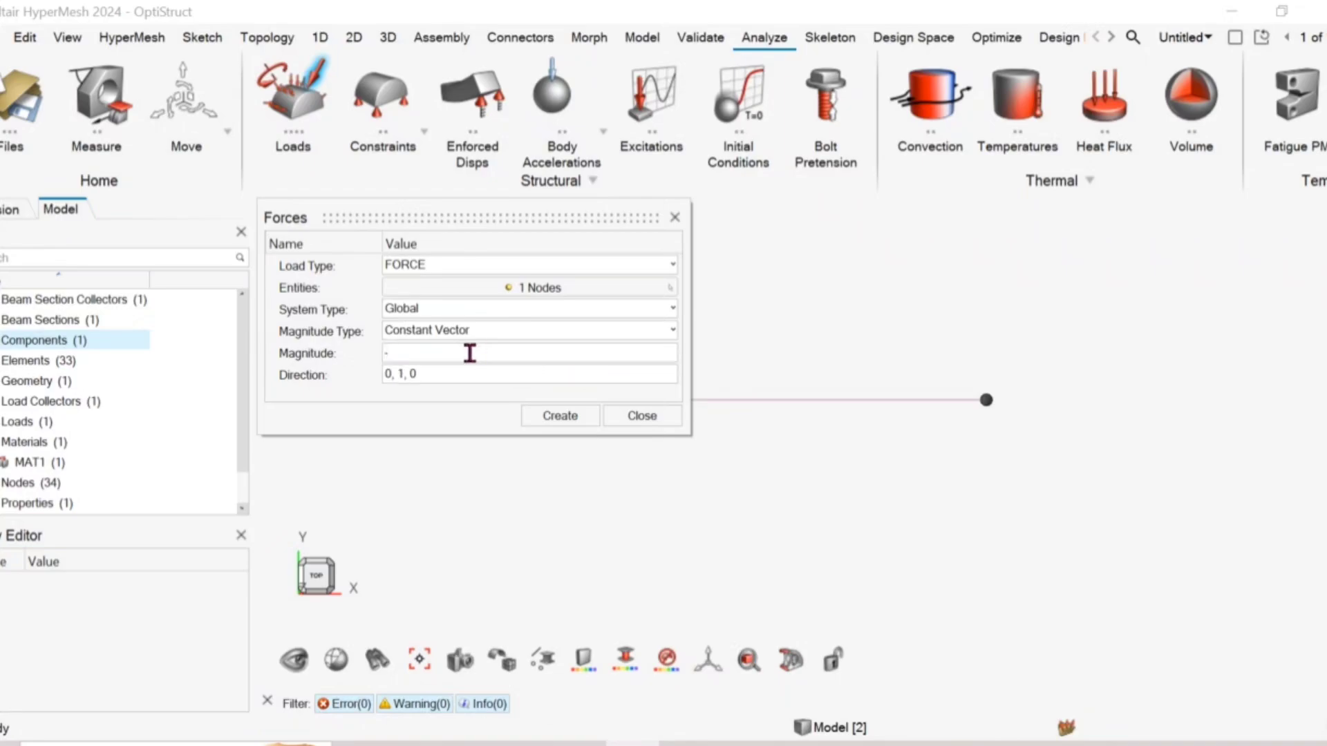
click(549, 416)
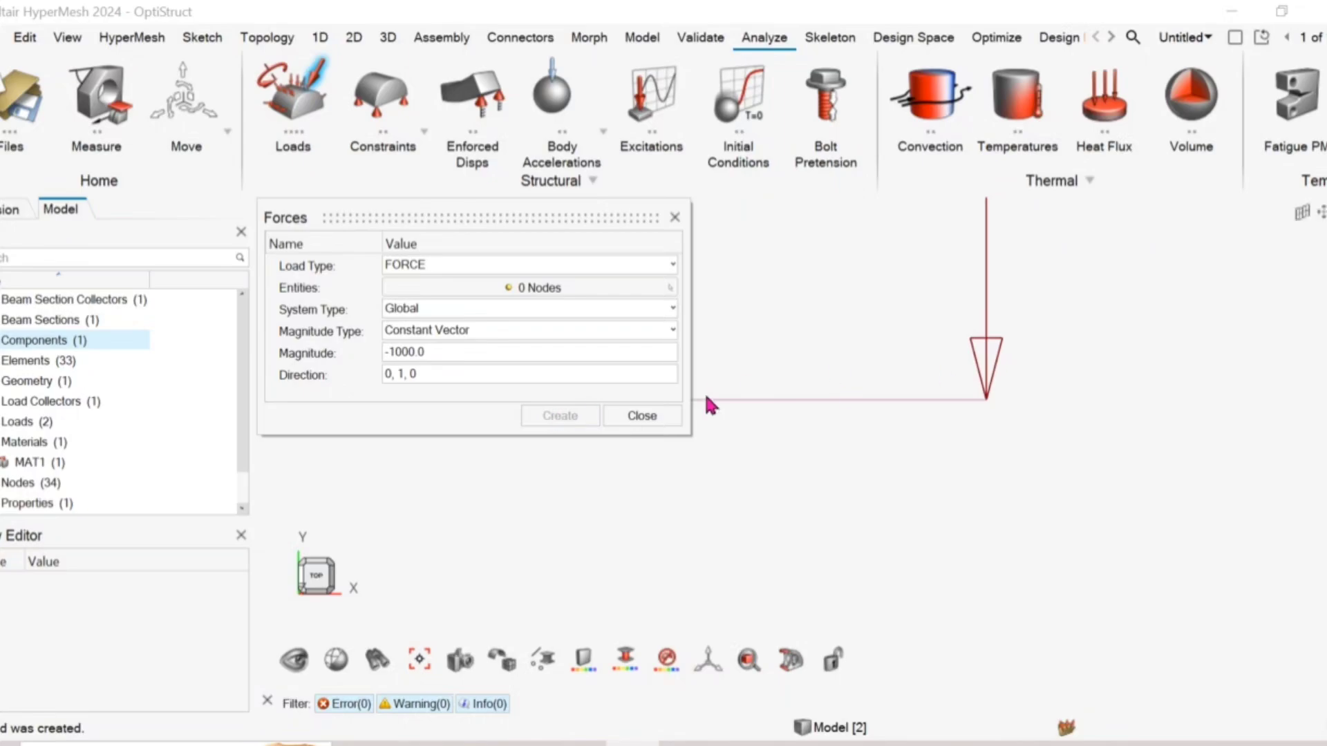
click(658, 417)
scroll(933, 495, down, 2)
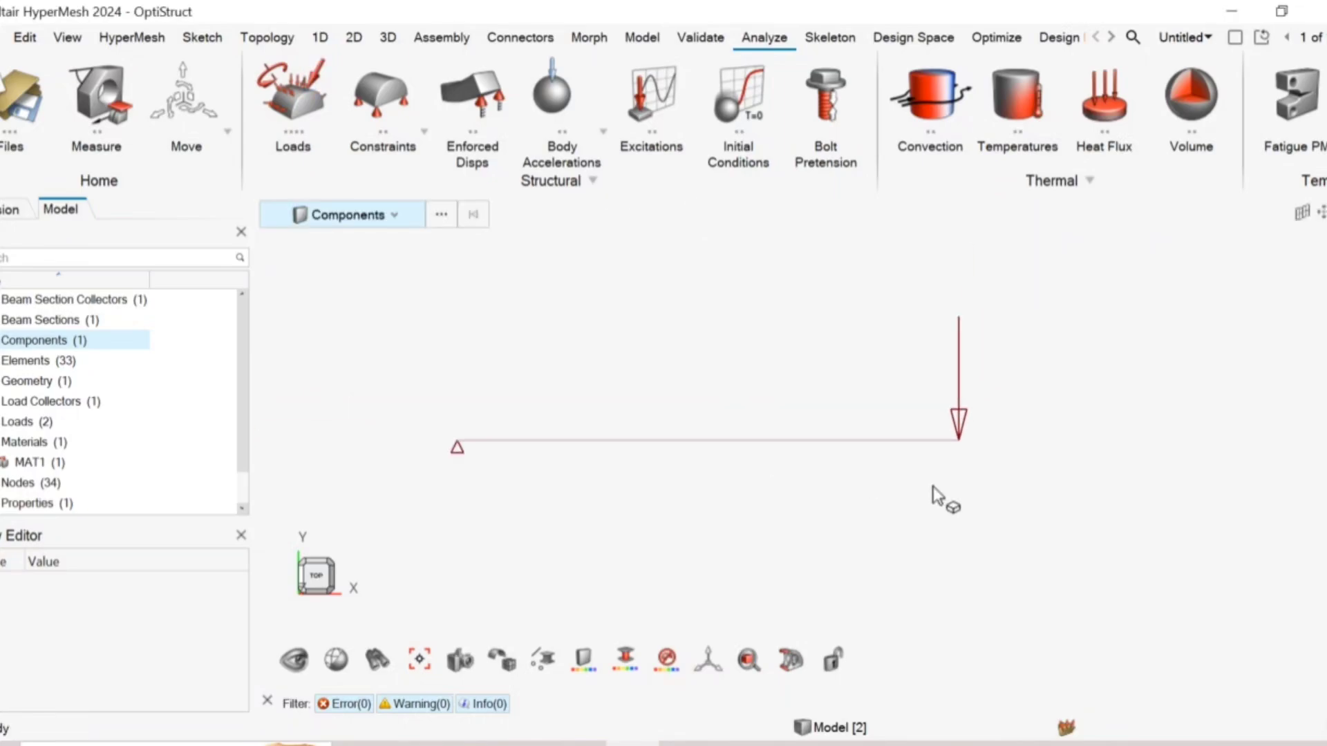
scroll(678, 472, up, 1)
scroll(660, 477, down, 1)
scroll(540, 478, up, 1)
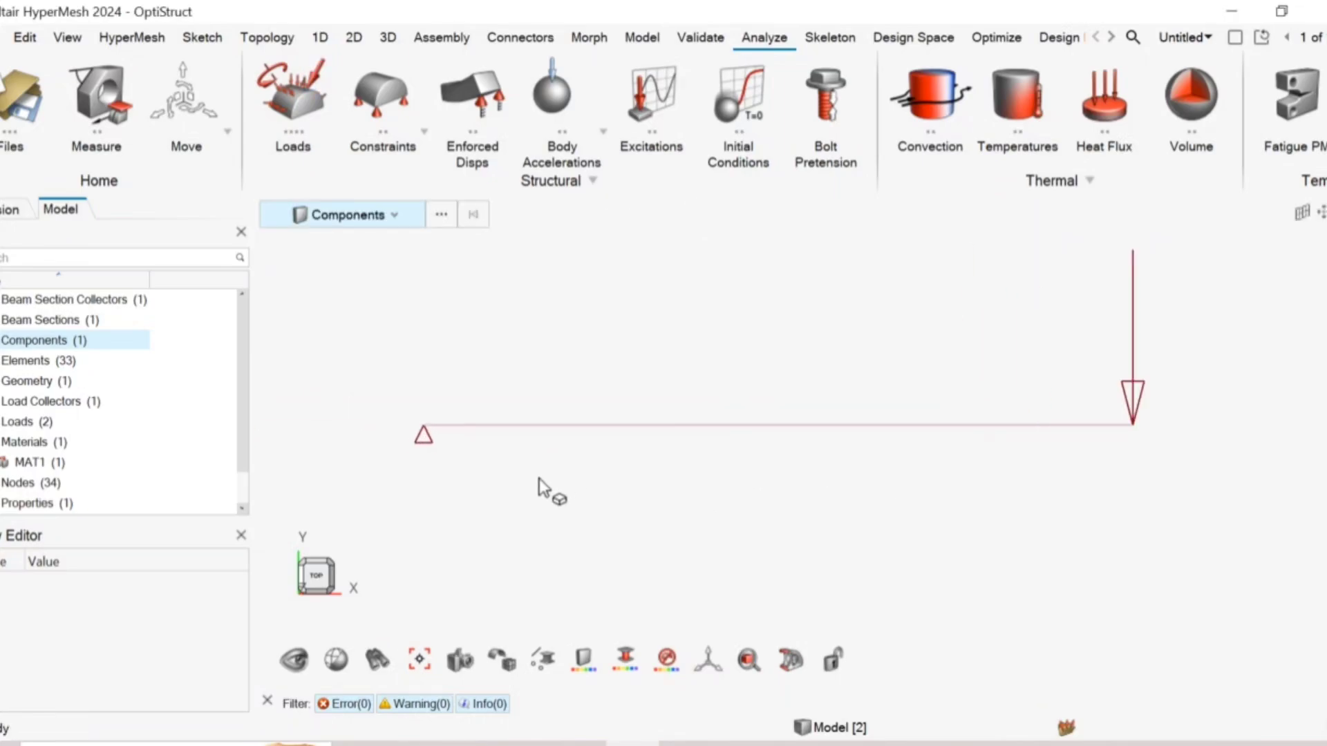
scroll(538, 477, down, 1)
scroll(551, 477, up, 1)
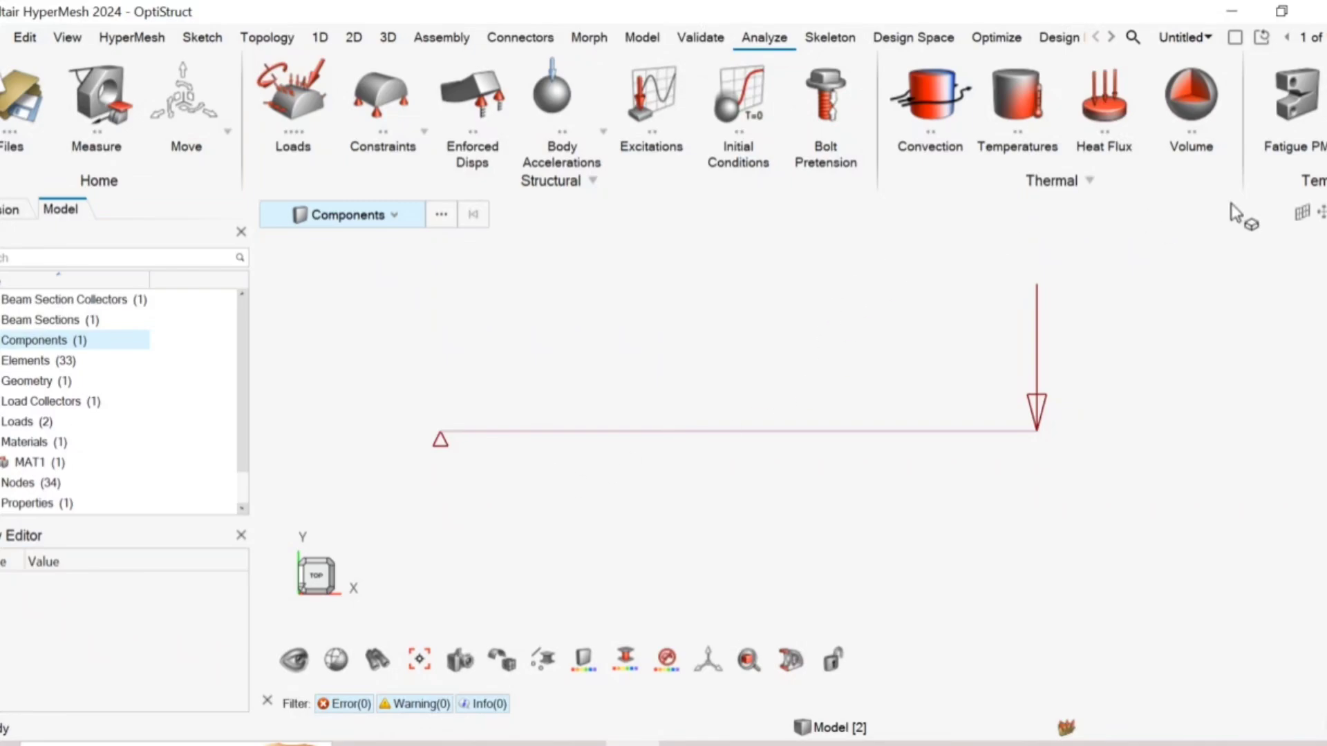
Step: Create a load step for the model and set its analysis type to Linear Static
right_click(179, 365)
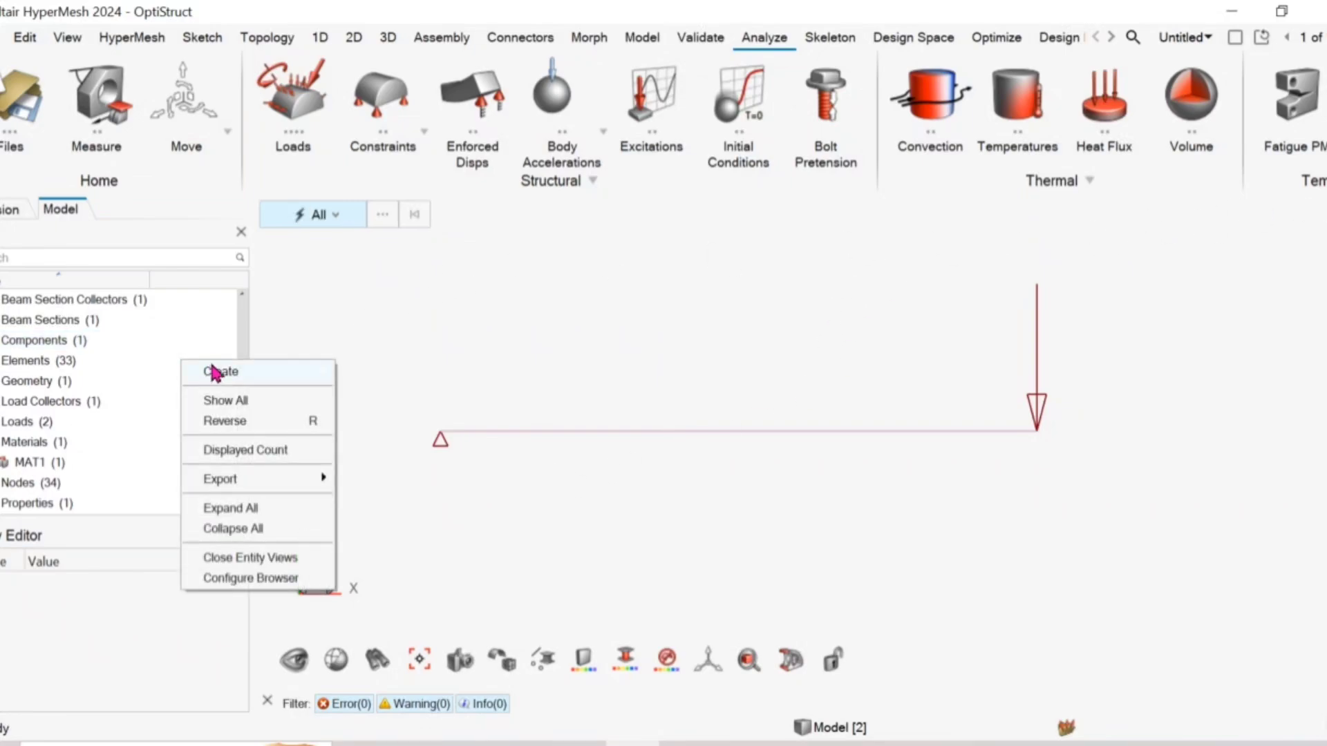
mouse_move(214, 372)
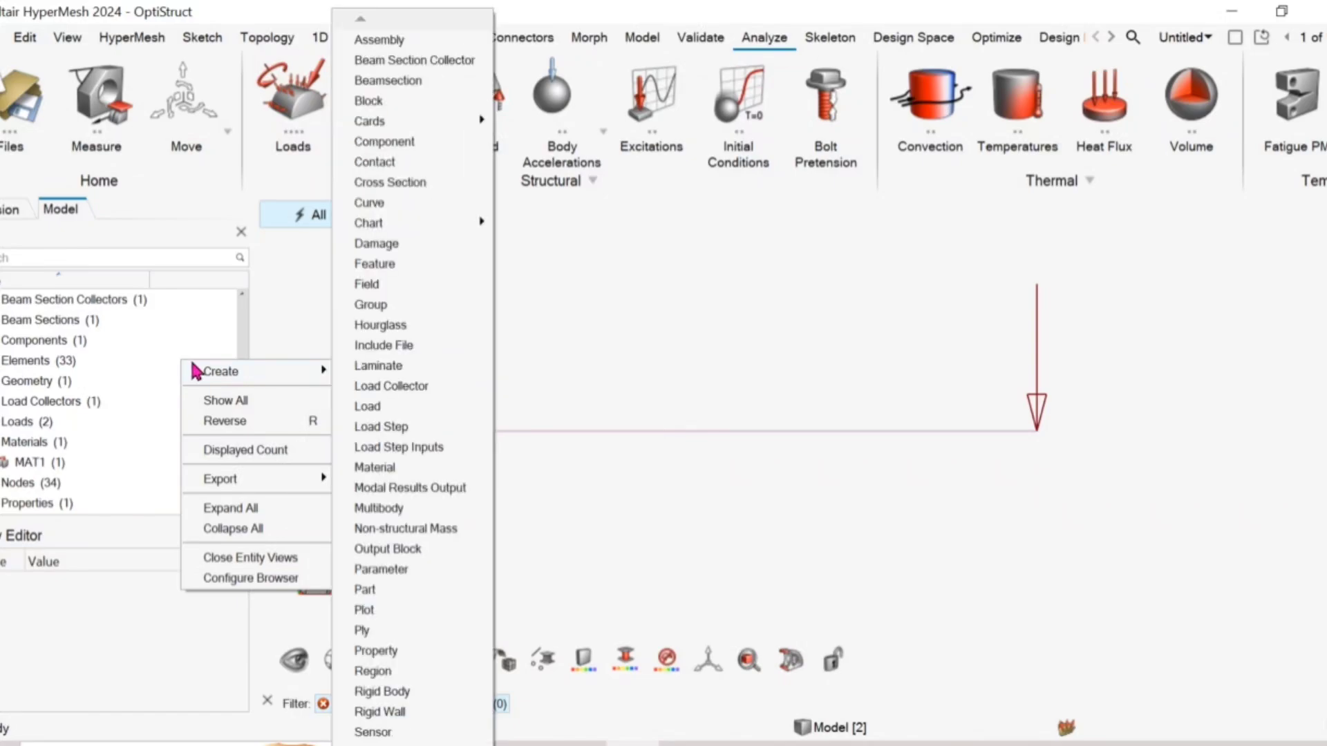
click(391, 428)
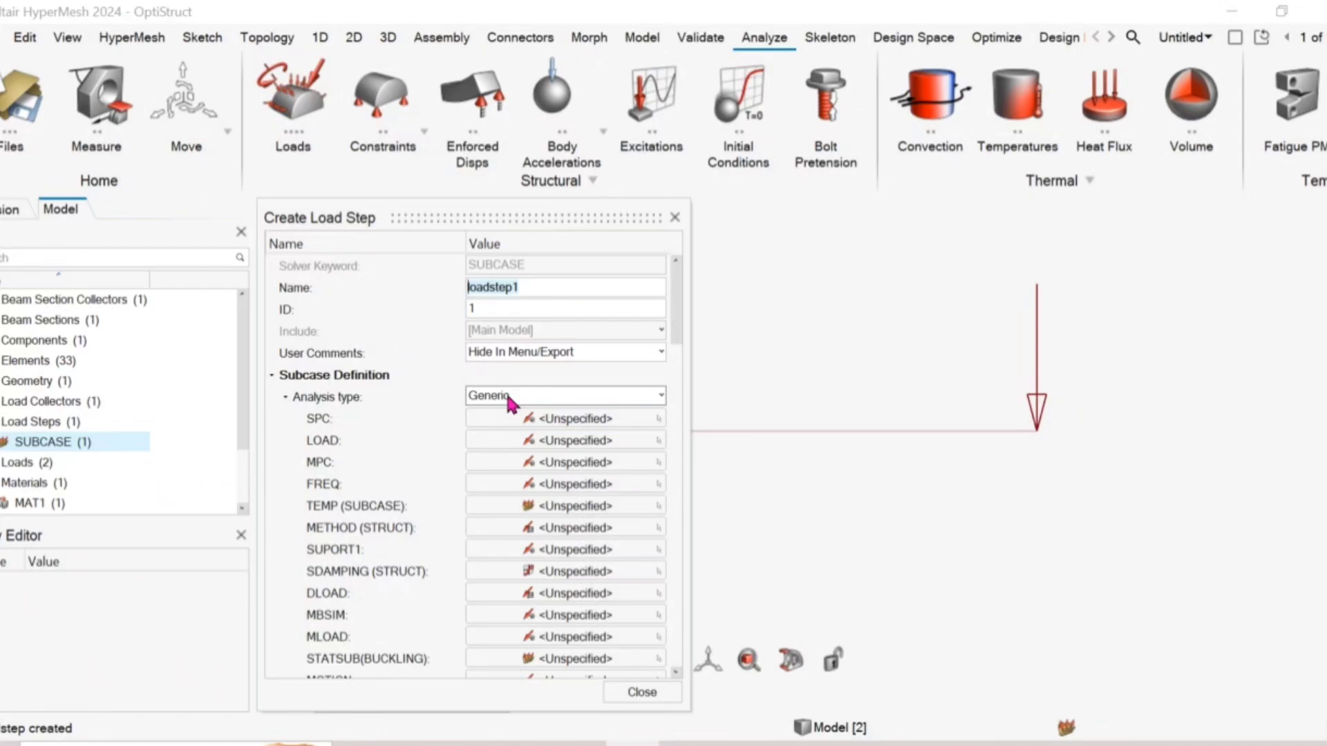
click(508, 396)
scroll(542, 499, up, 5)
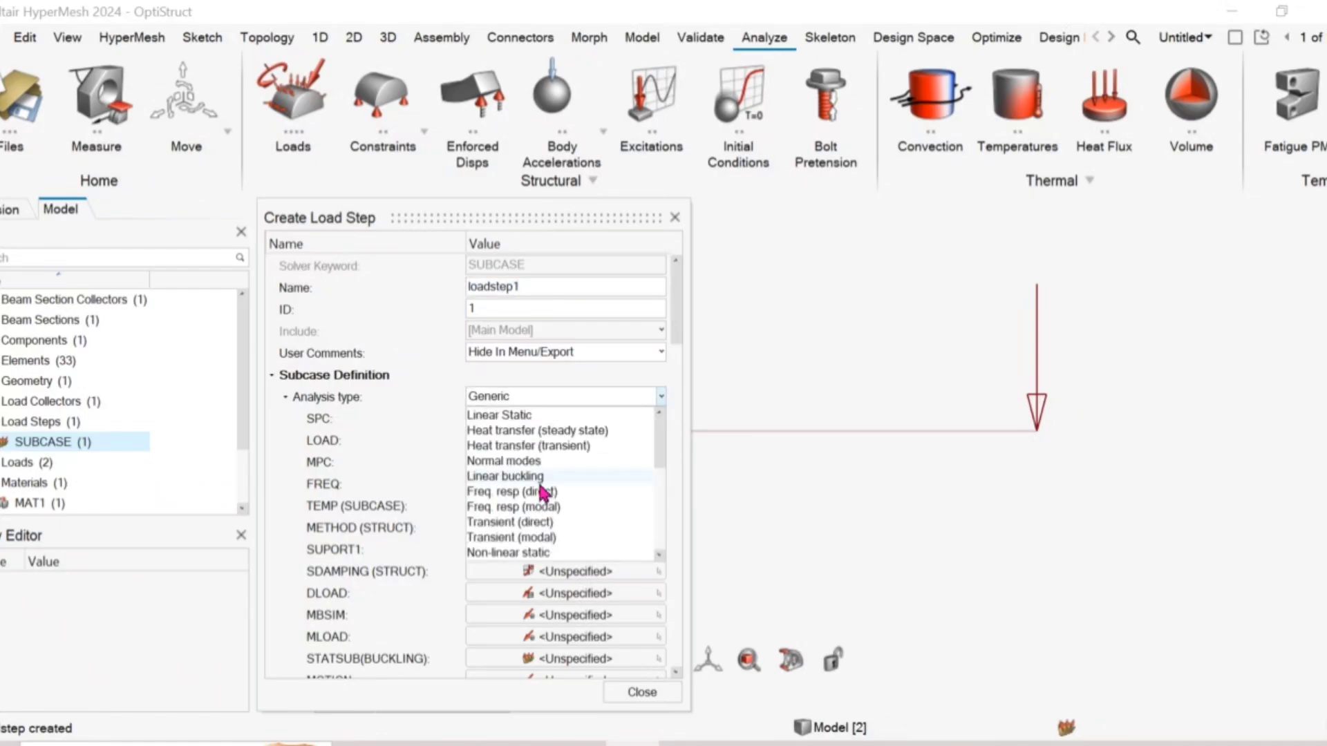
click(560, 418)
Step: Assign the auto1 load collector to both SPC and LOAD in the load step, and finish its definition
click(560, 419)
click(608, 441)
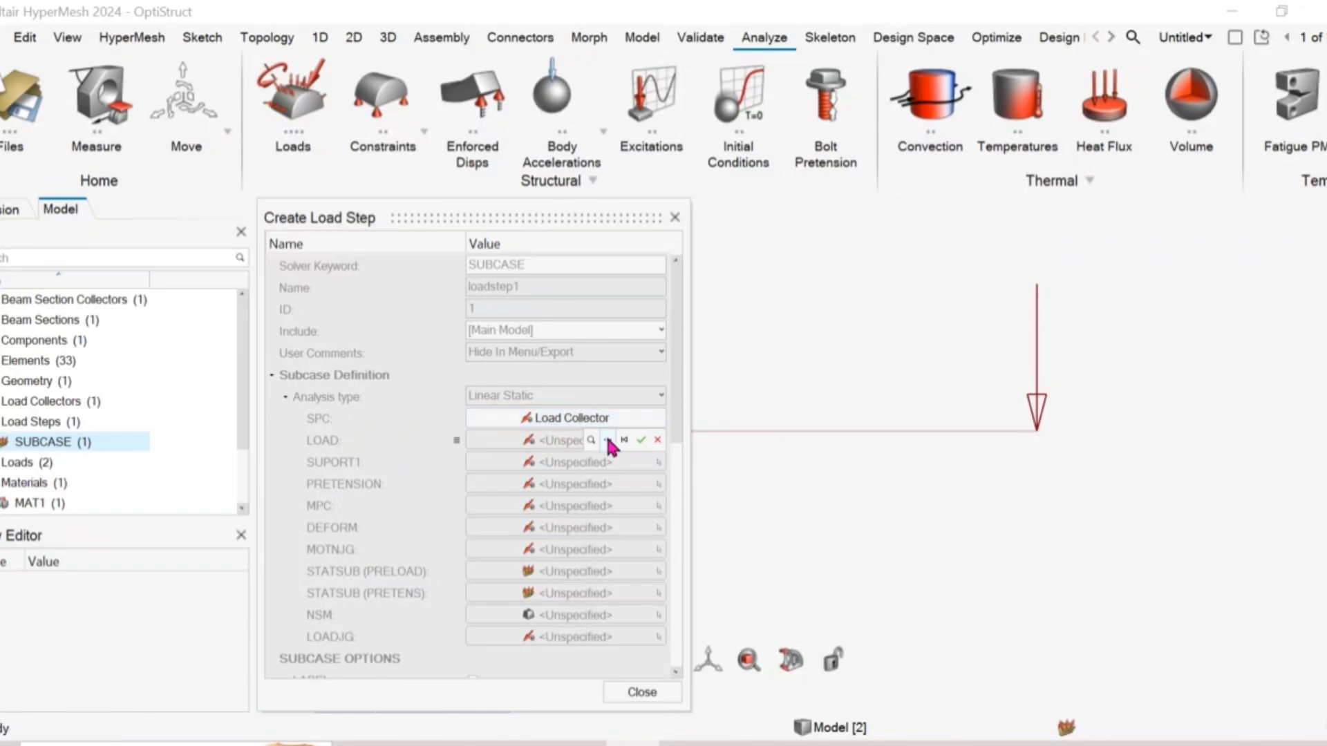
click(520, 499)
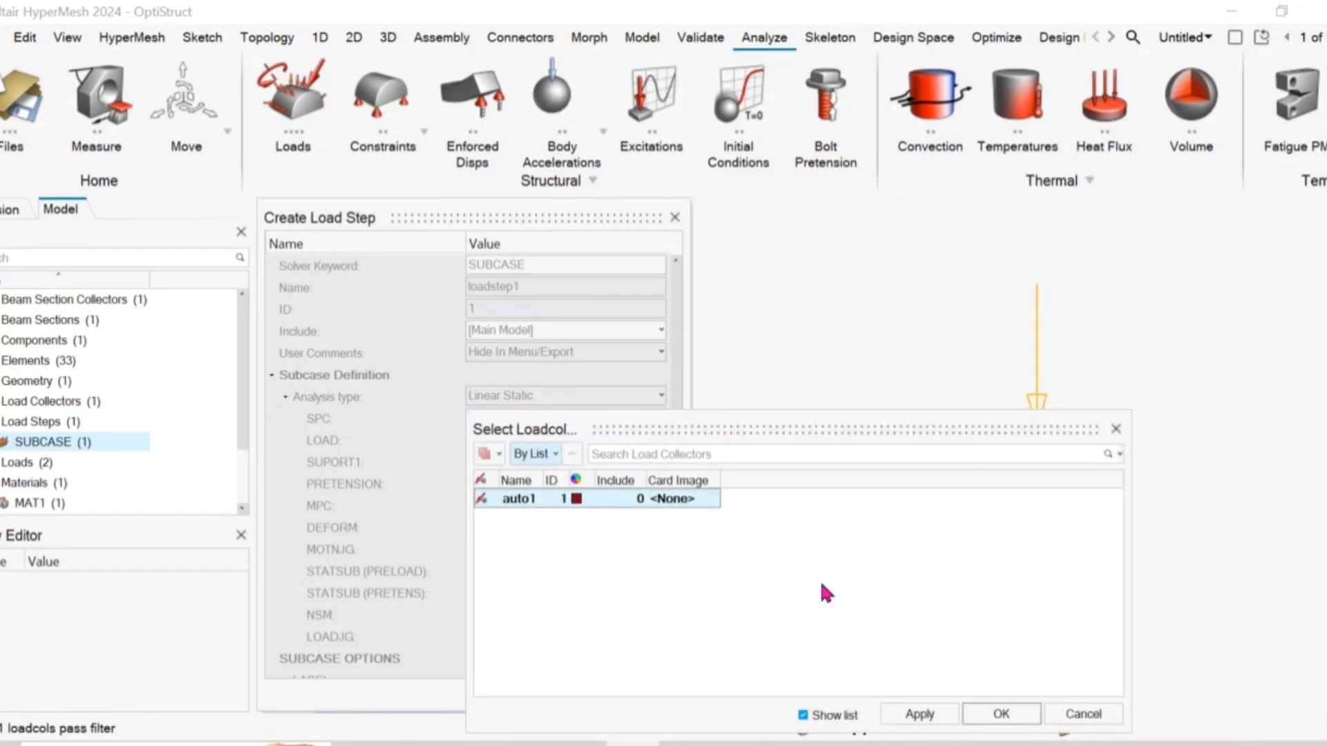
click(1002, 714)
click(541, 443)
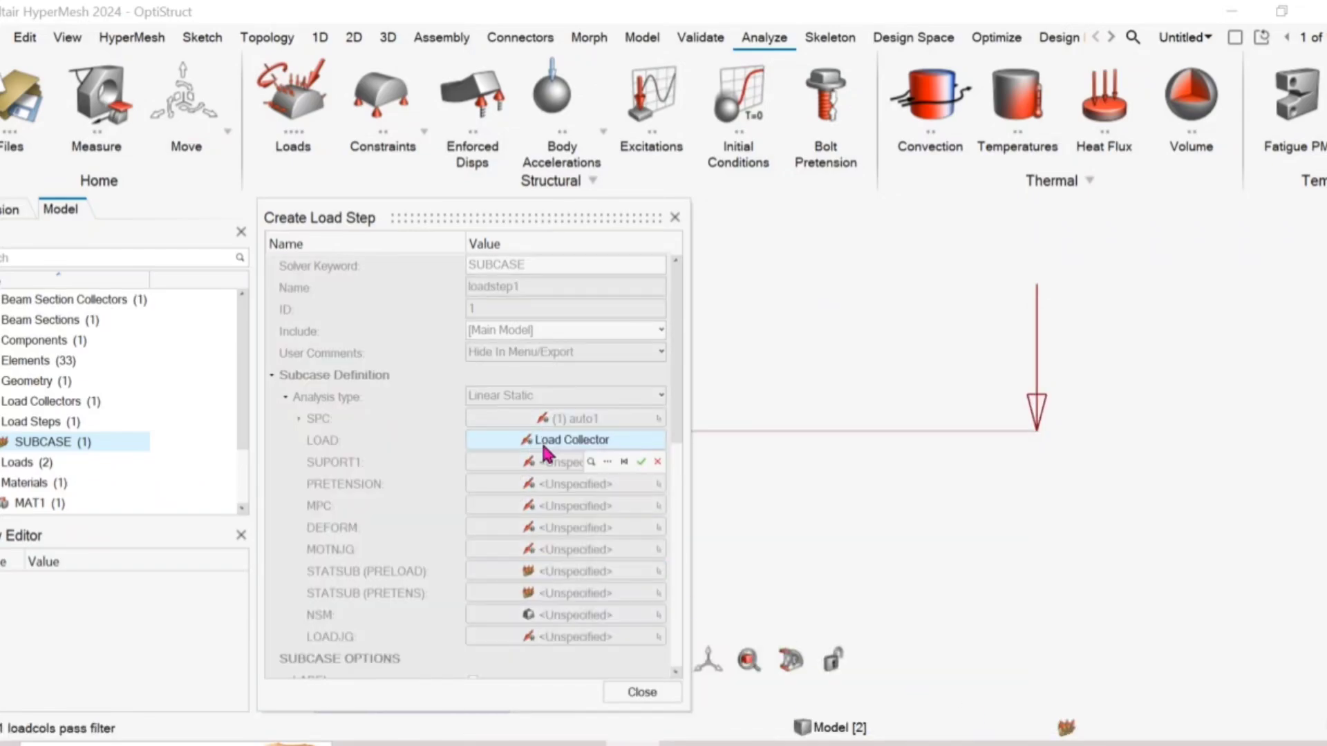
click(609, 462)
click(519, 499)
click(983, 712)
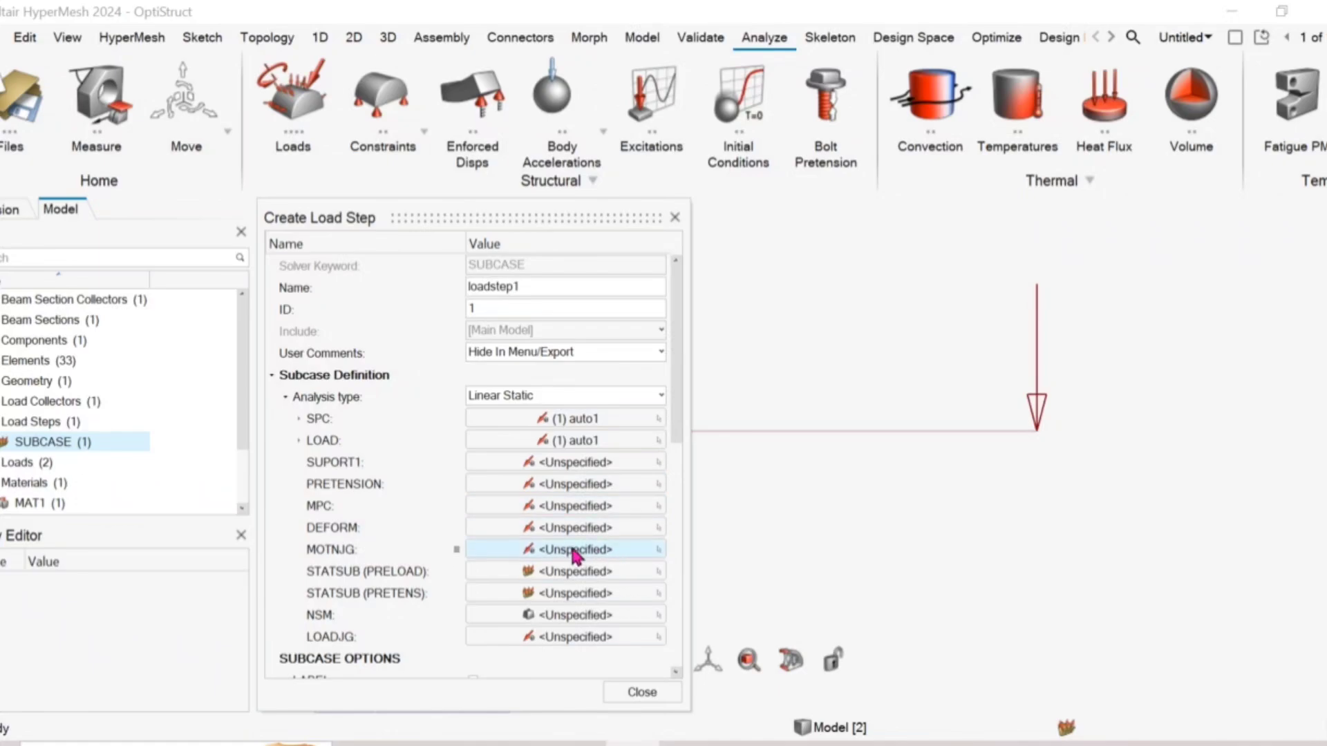
click(626, 691)
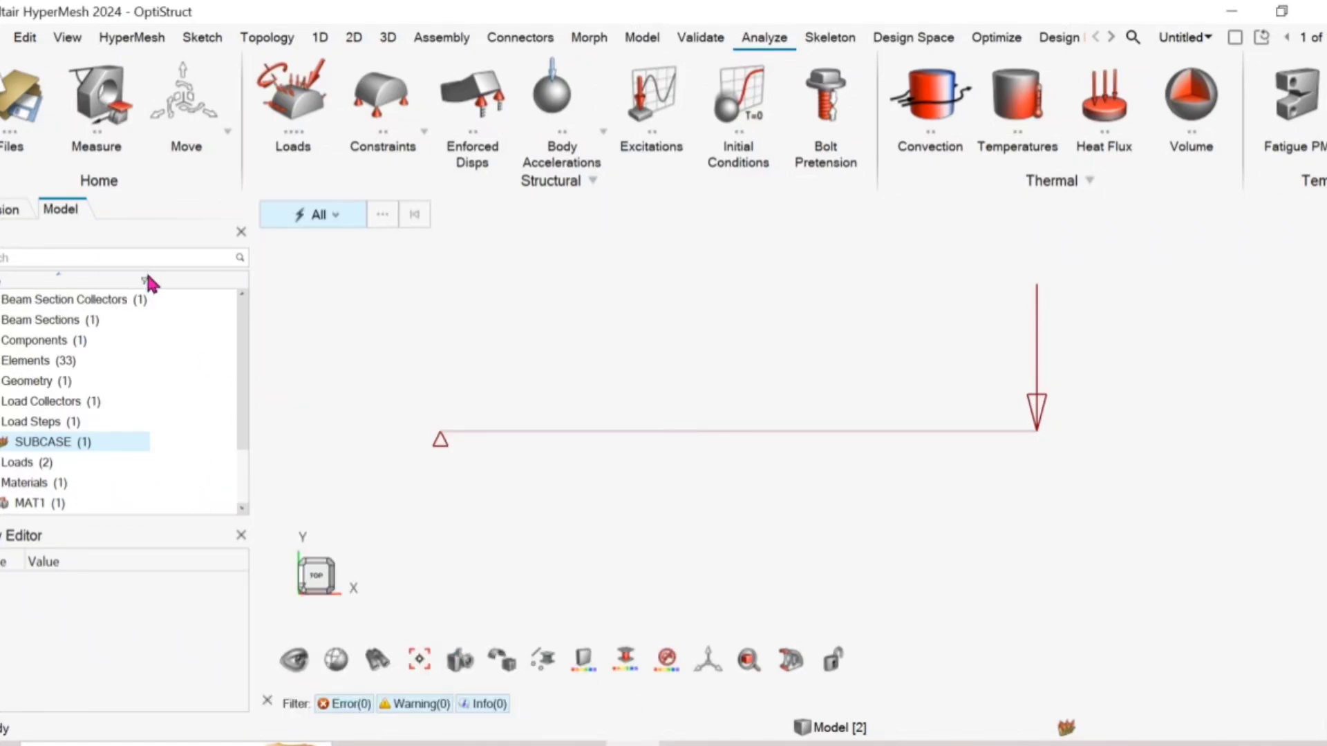
Step: Start the analysis and export the model as an OptiStruct file named "cantilever beam analysis" with the default solver export options
scroll(1106, 131, down, 3)
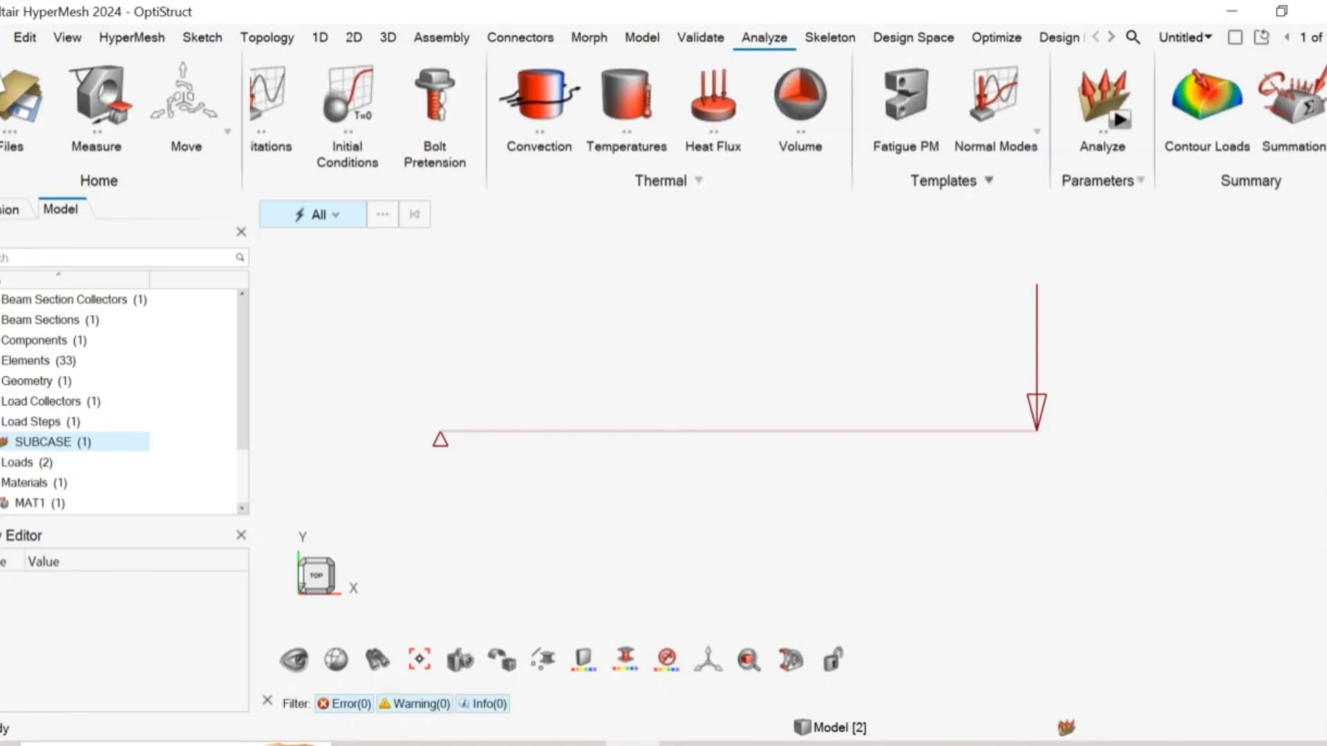
click(1120, 125)
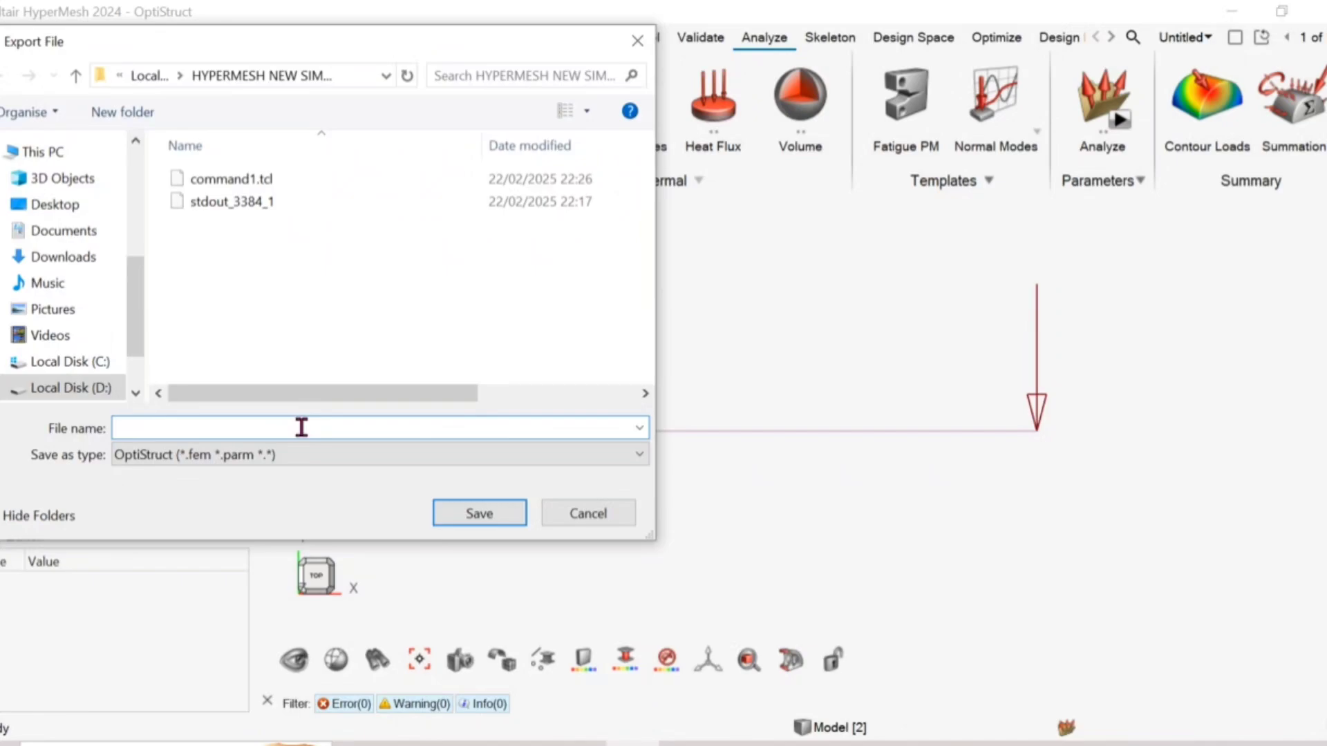
text(cantilever beam analysi)
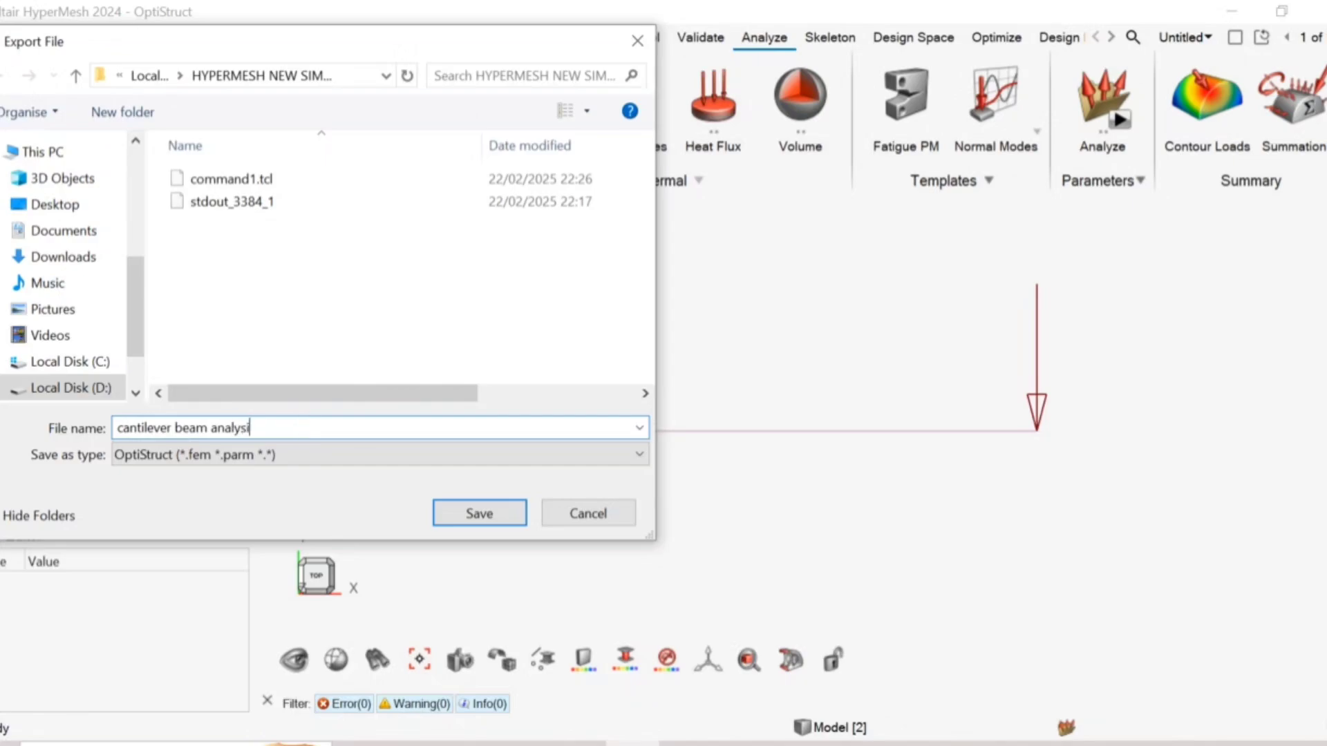
text(s)
click(472, 515)
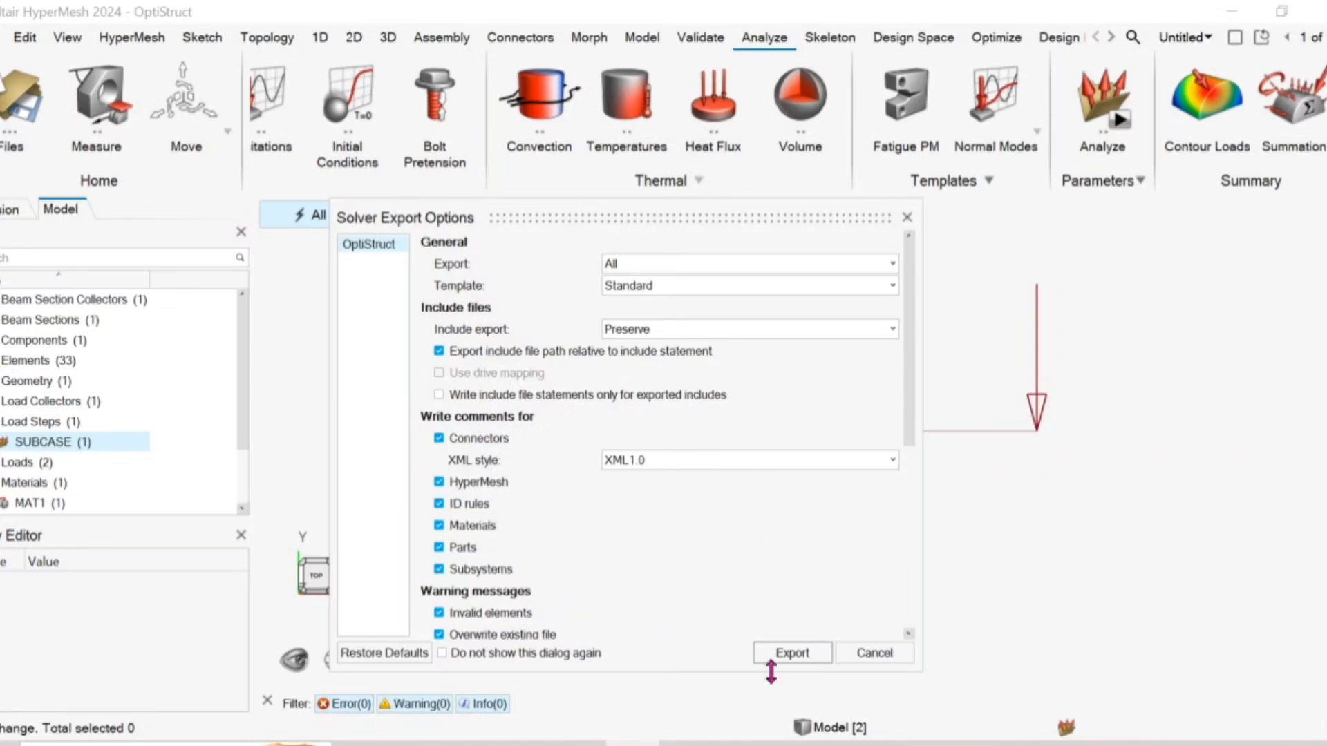
click(792, 655)
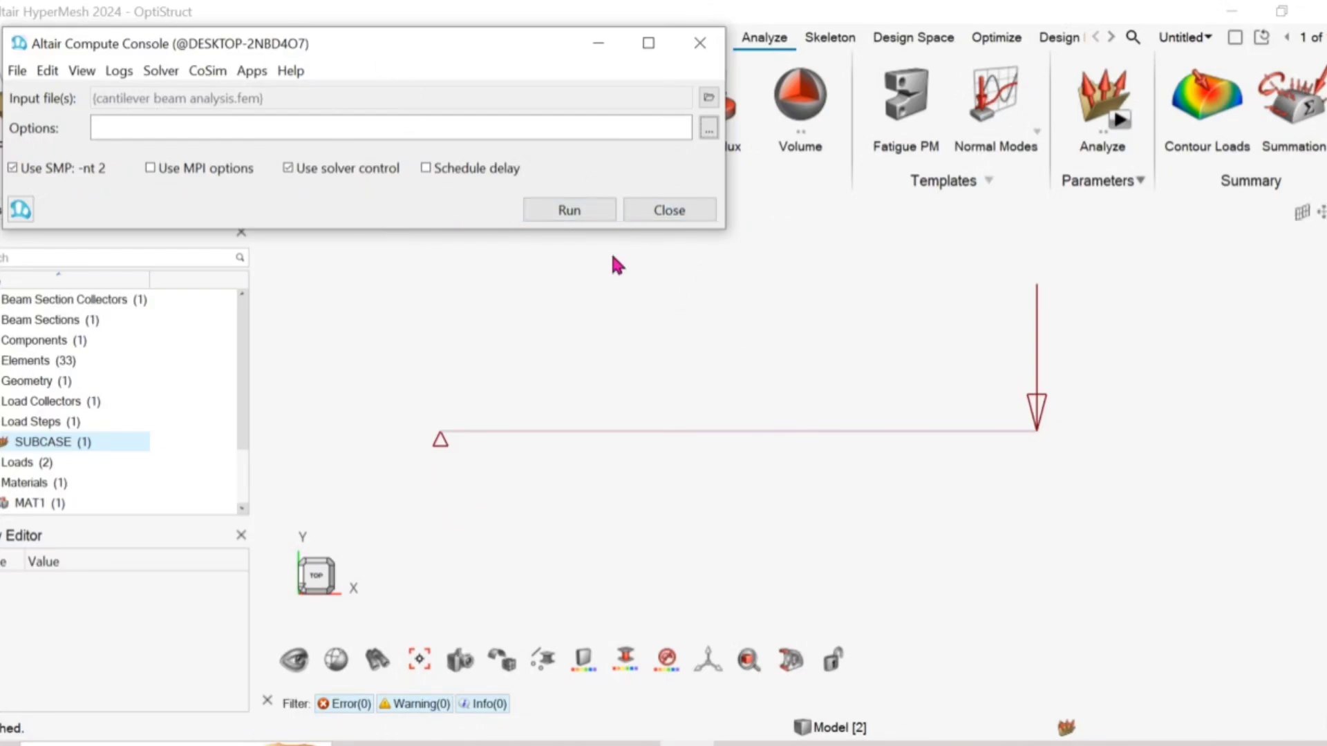
Step: Run the OptiStruct solver on cantilever beam analysis.fem, and close the solver view and compute console when the job ends
click(591, 213)
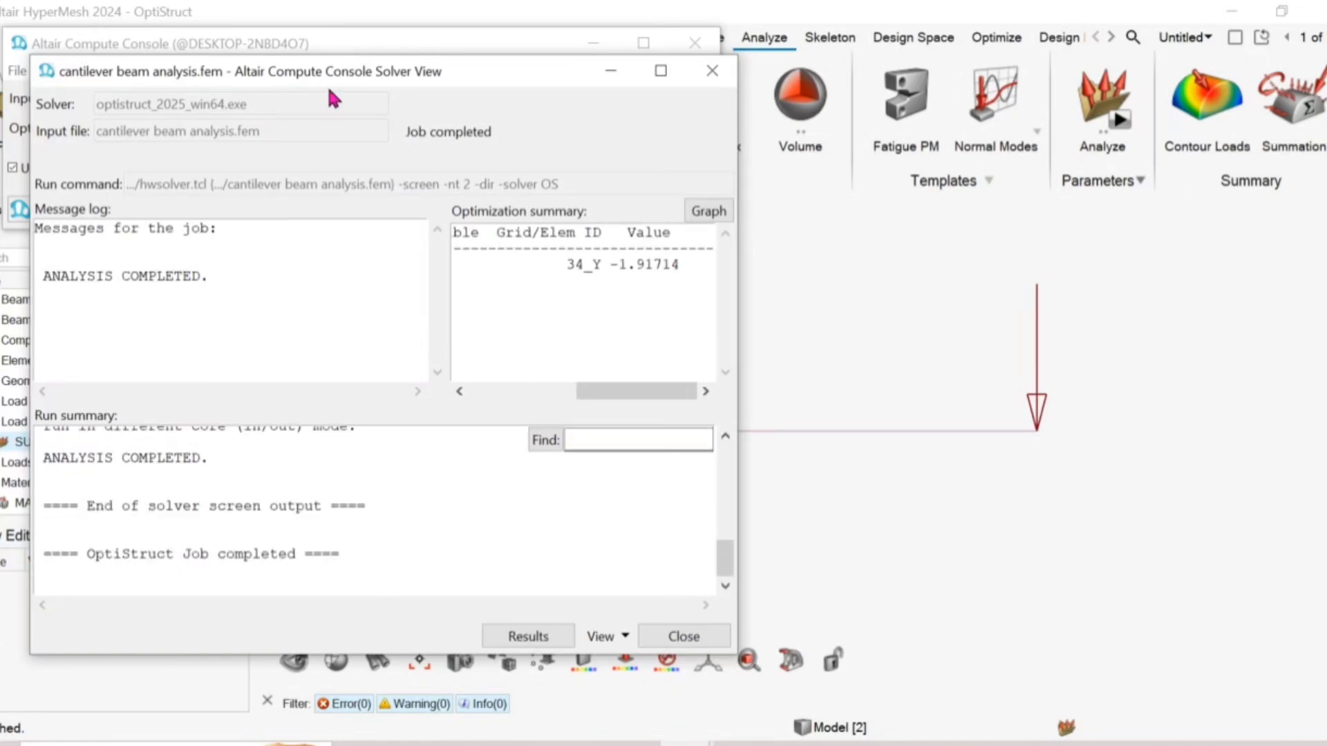
drag(322, 77, 558, 114)
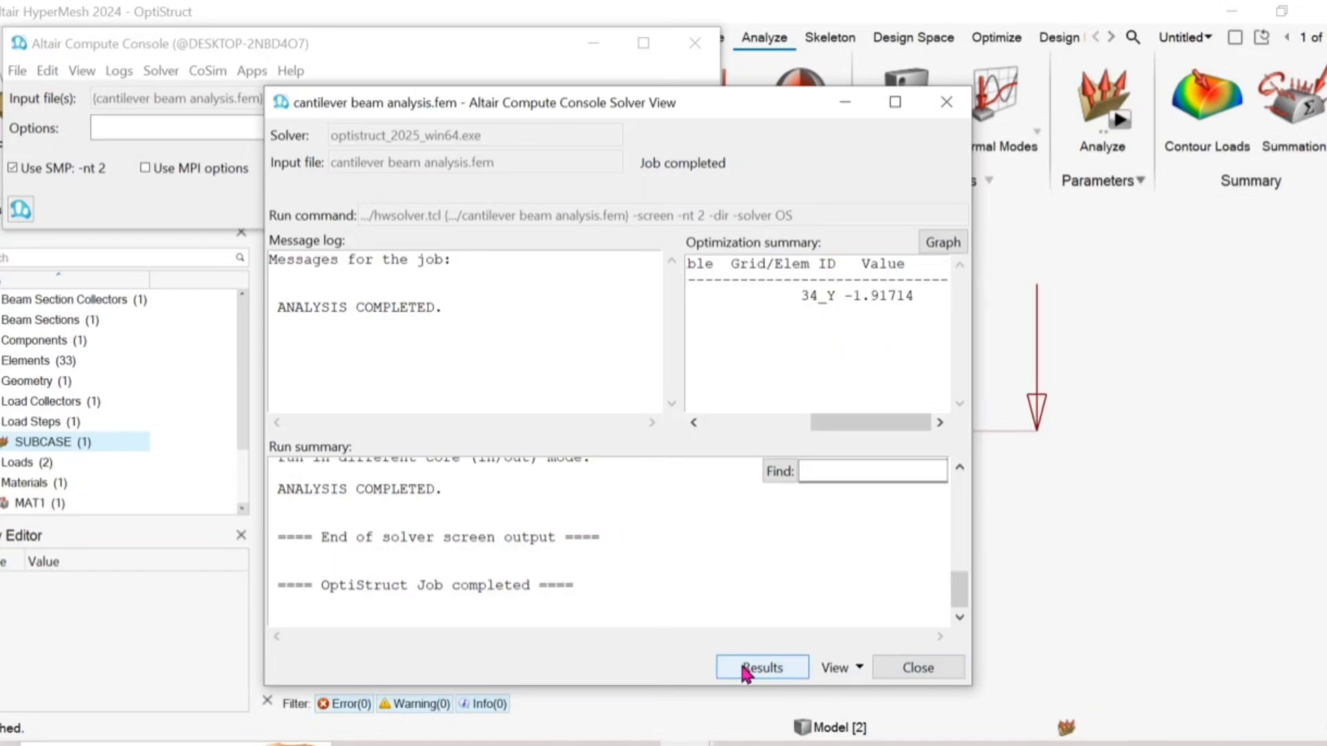
click(899, 658)
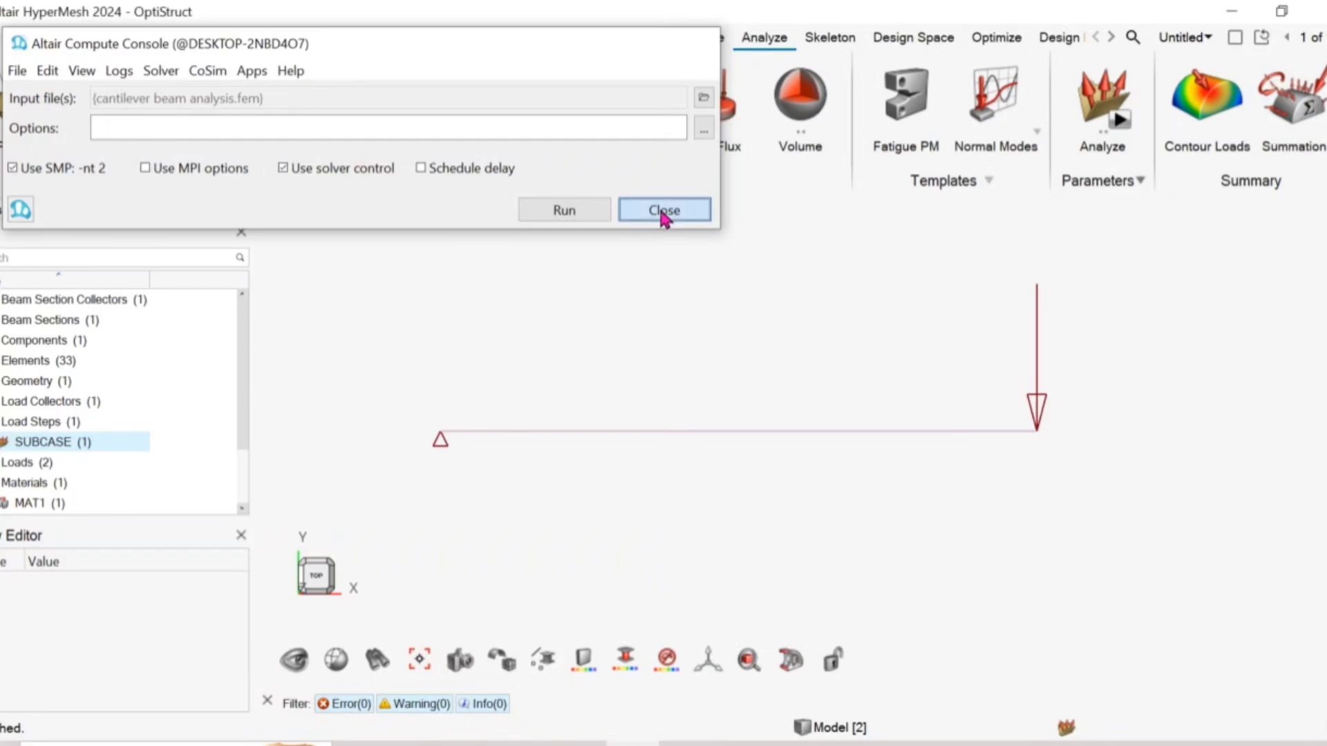
click(663, 216)
Step: Load the "cantilever beam analysis" result file for post-processing
click(1111, 37)
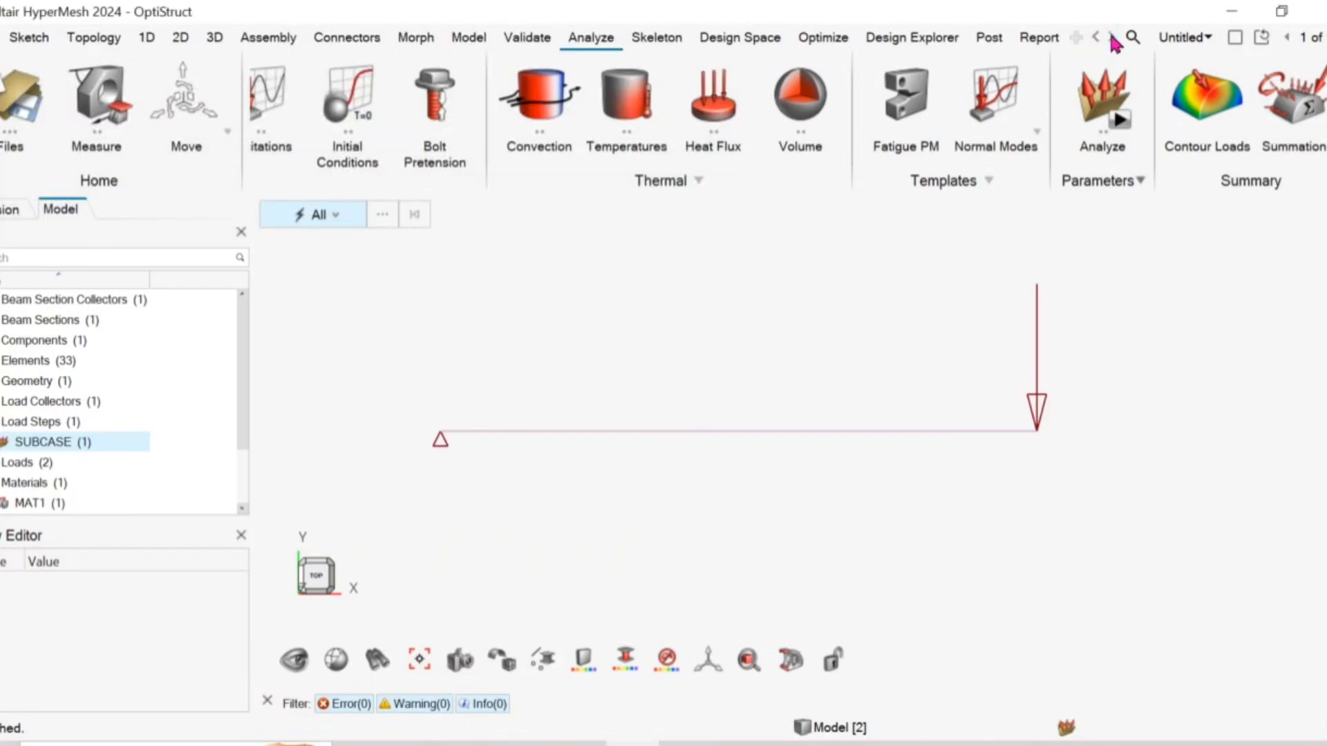
click(989, 37)
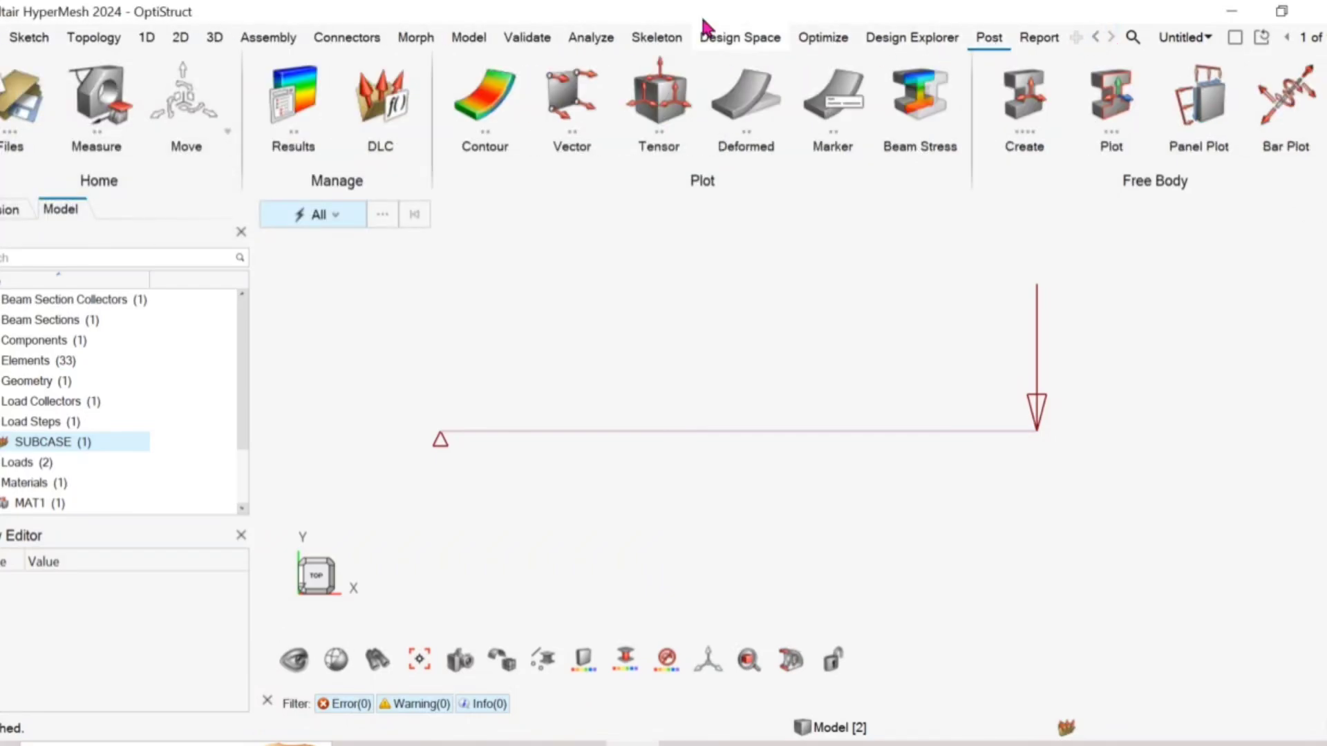
click(266, 86)
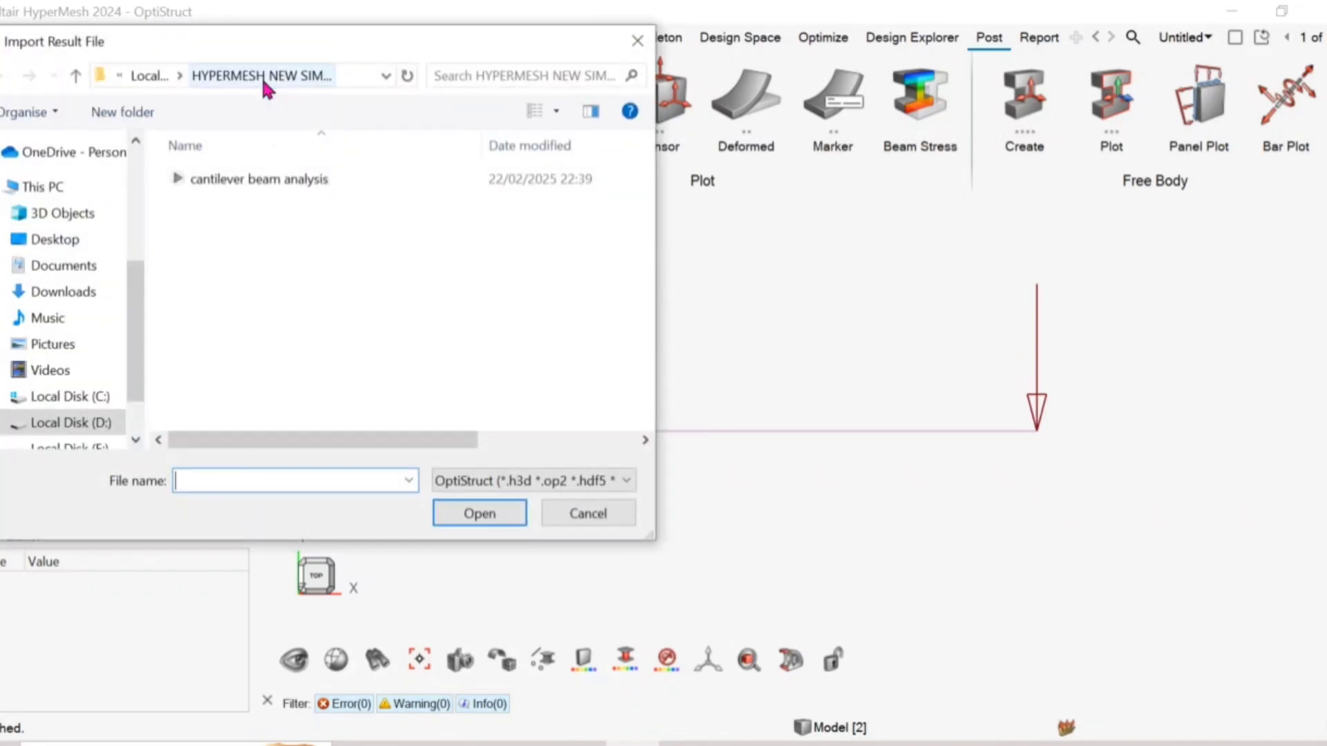
click(250, 180)
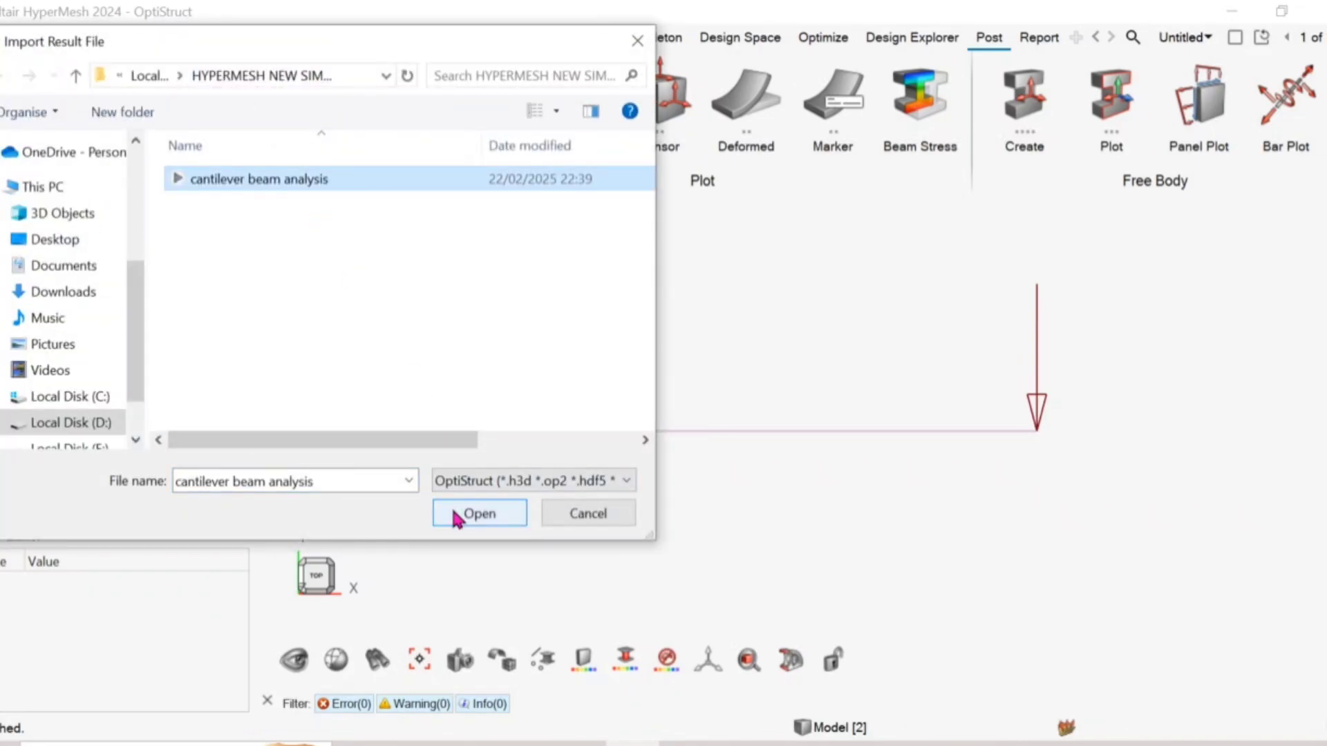
click(477, 513)
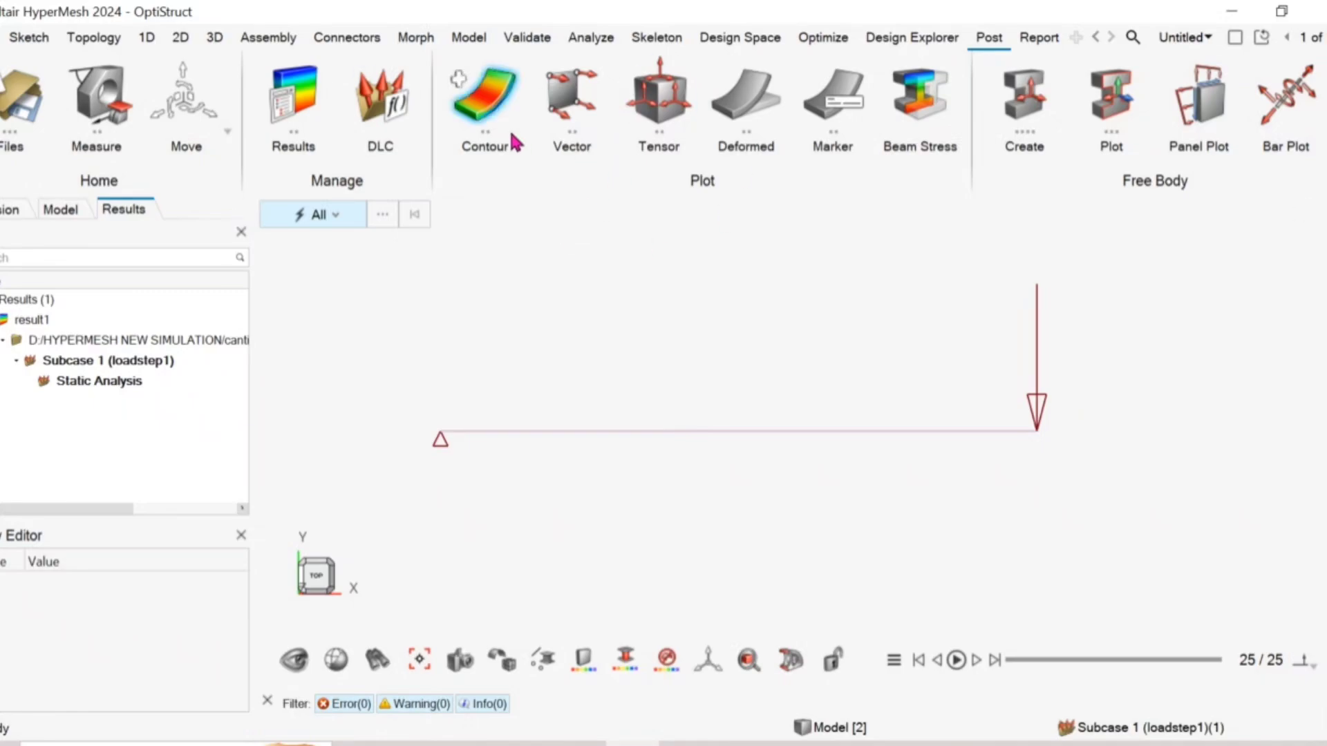
Step: Create a contour of displacement magnitude in the global system for the auto1 component, and plot it
click(490, 121)
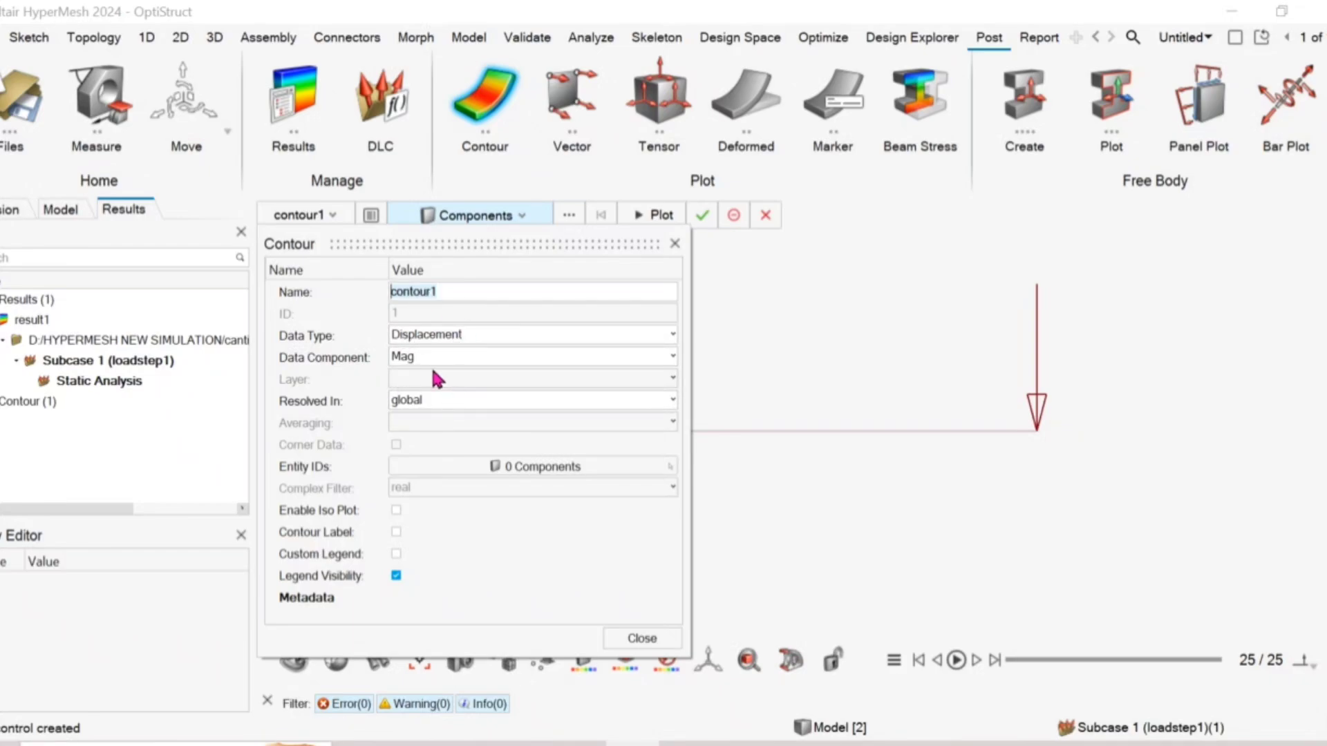
click(494, 470)
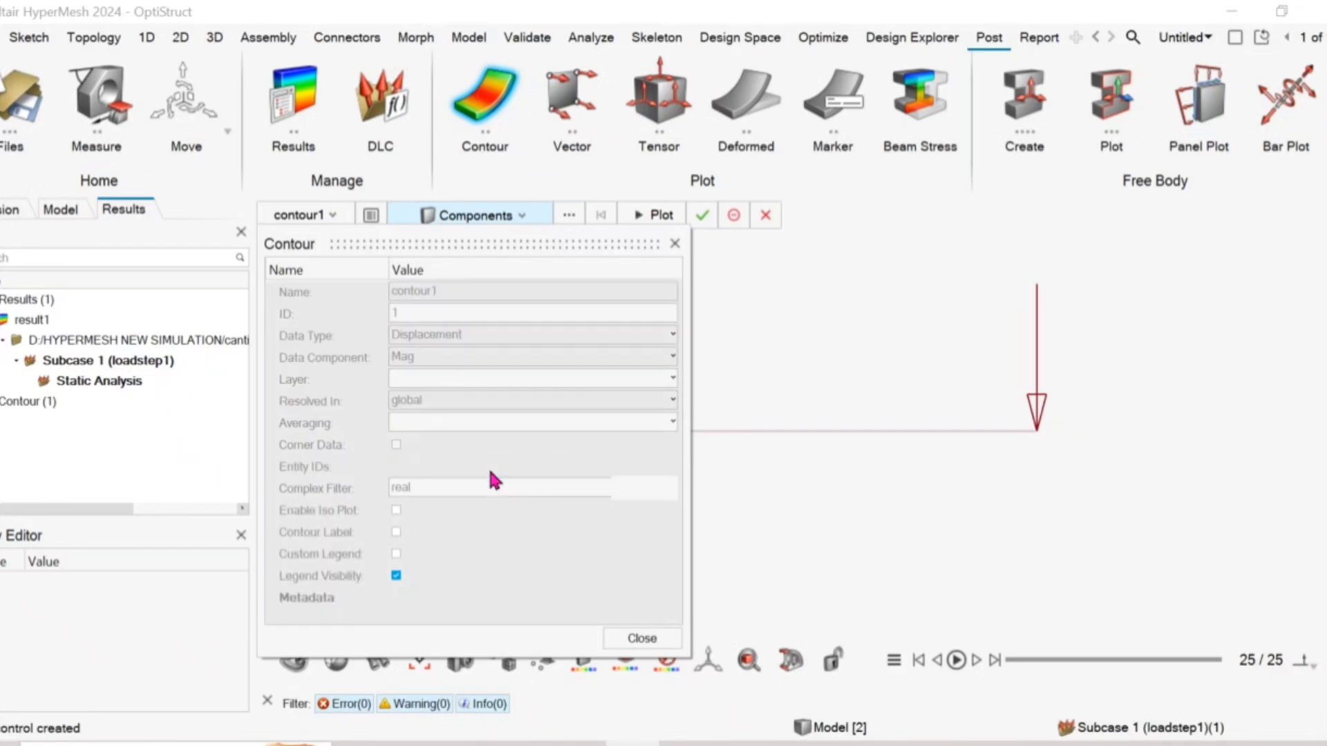
click(619, 488)
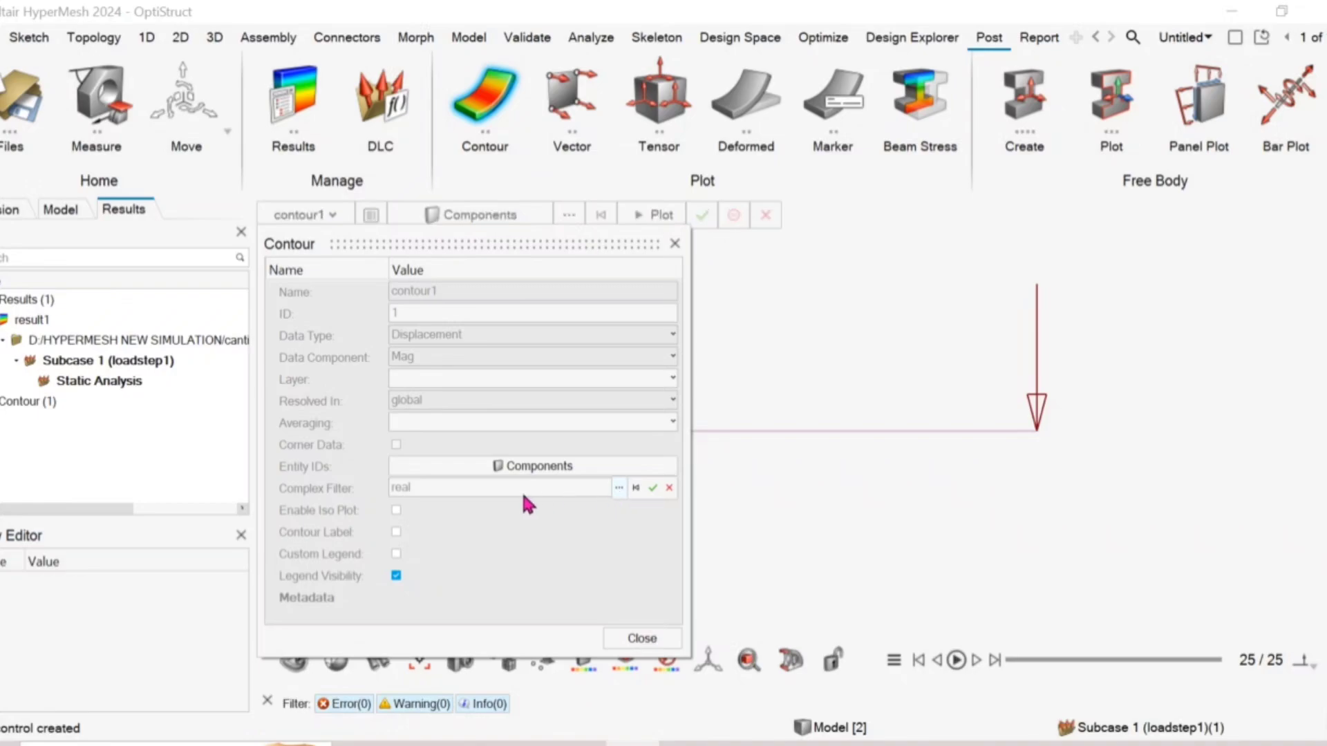
click(484, 501)
click(916, 712)
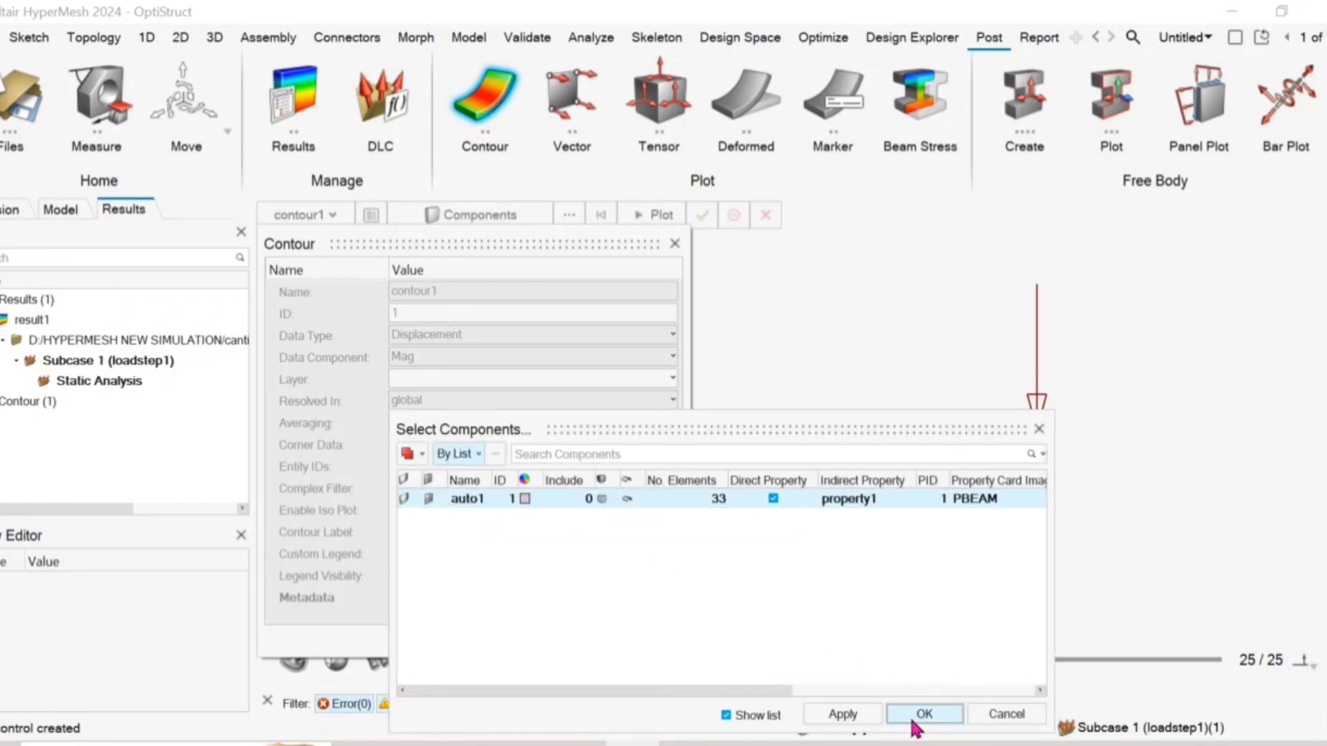
click(635, 640)
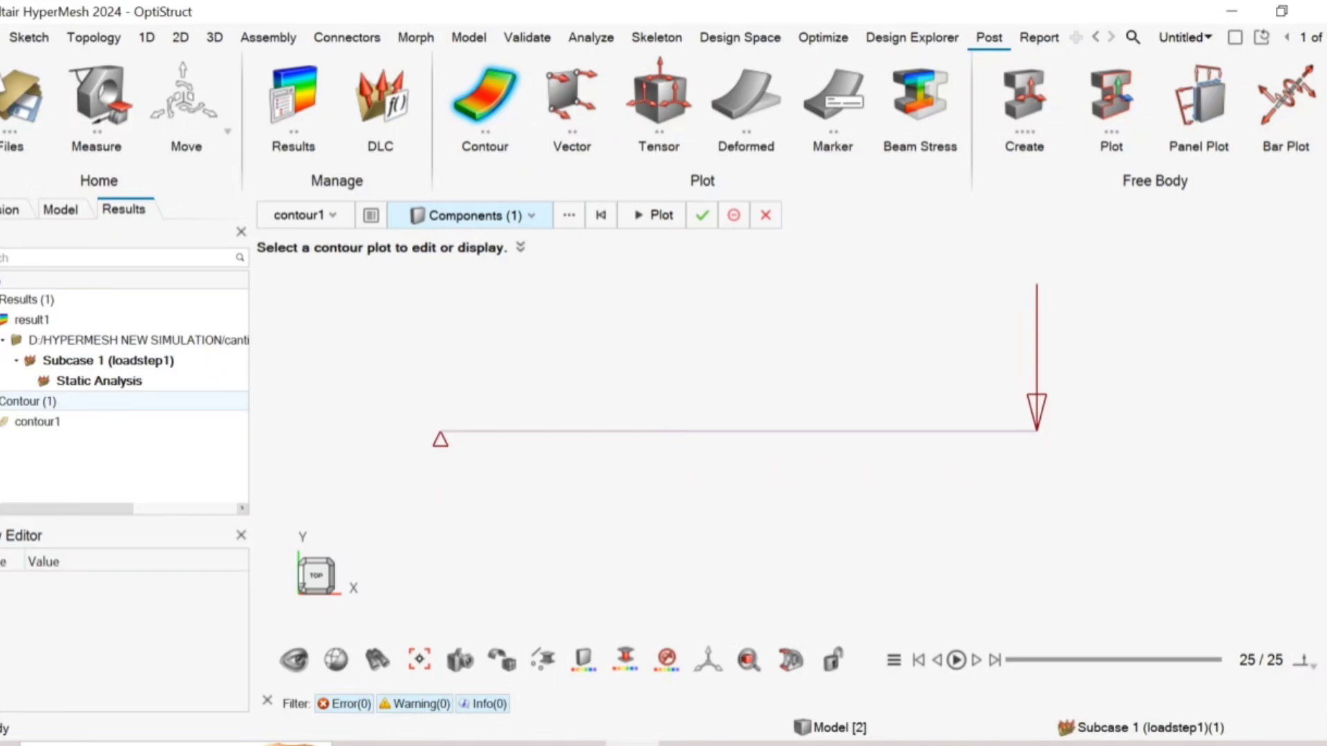
click(18, 422)
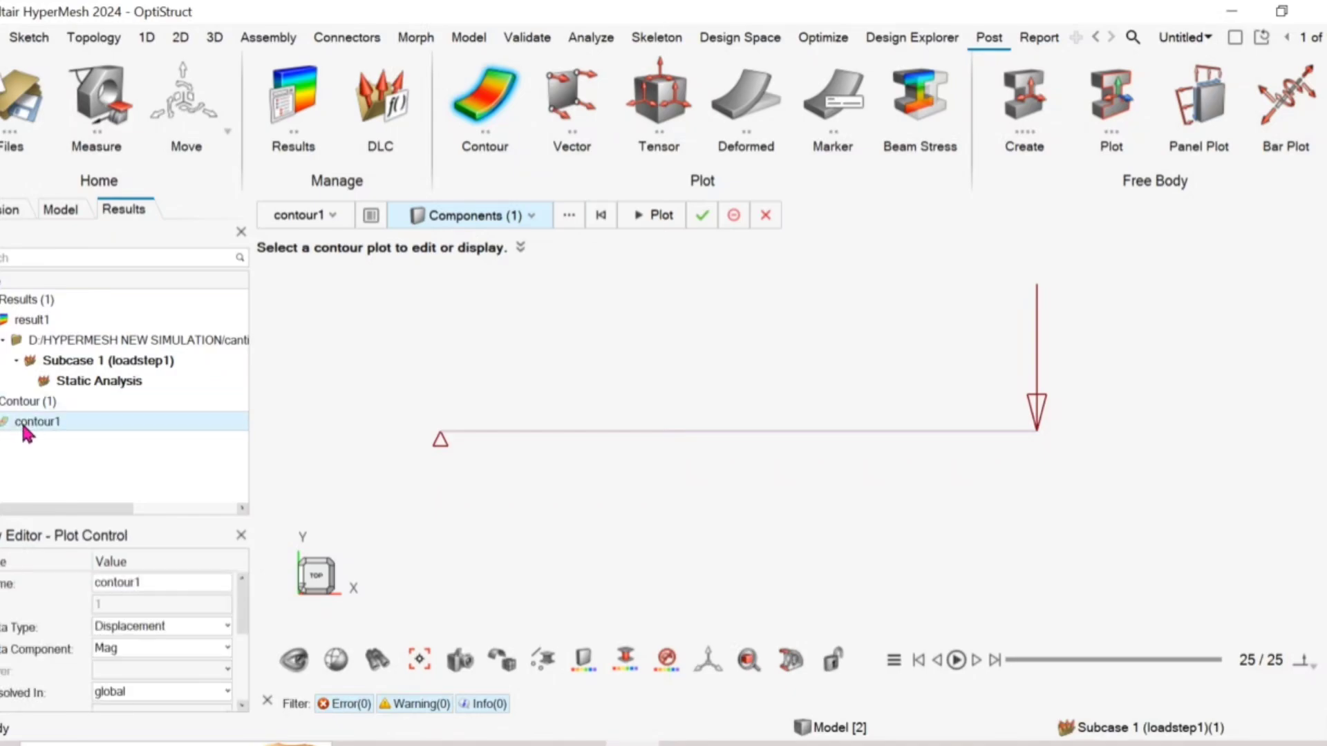
mouse_move(243, 622)
mouse_down()
mouse_move(250, 702)
mouse_move(249, 622)
mouse_up()
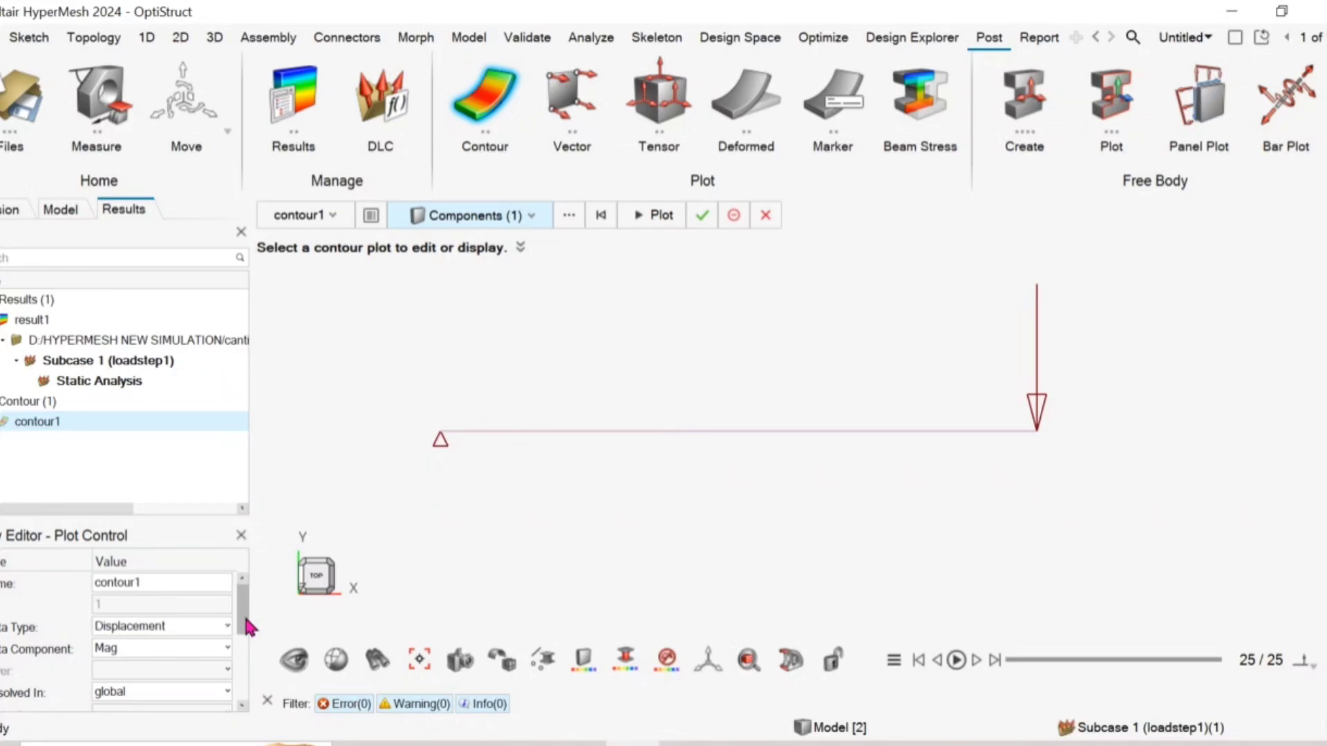
click(702, 216)
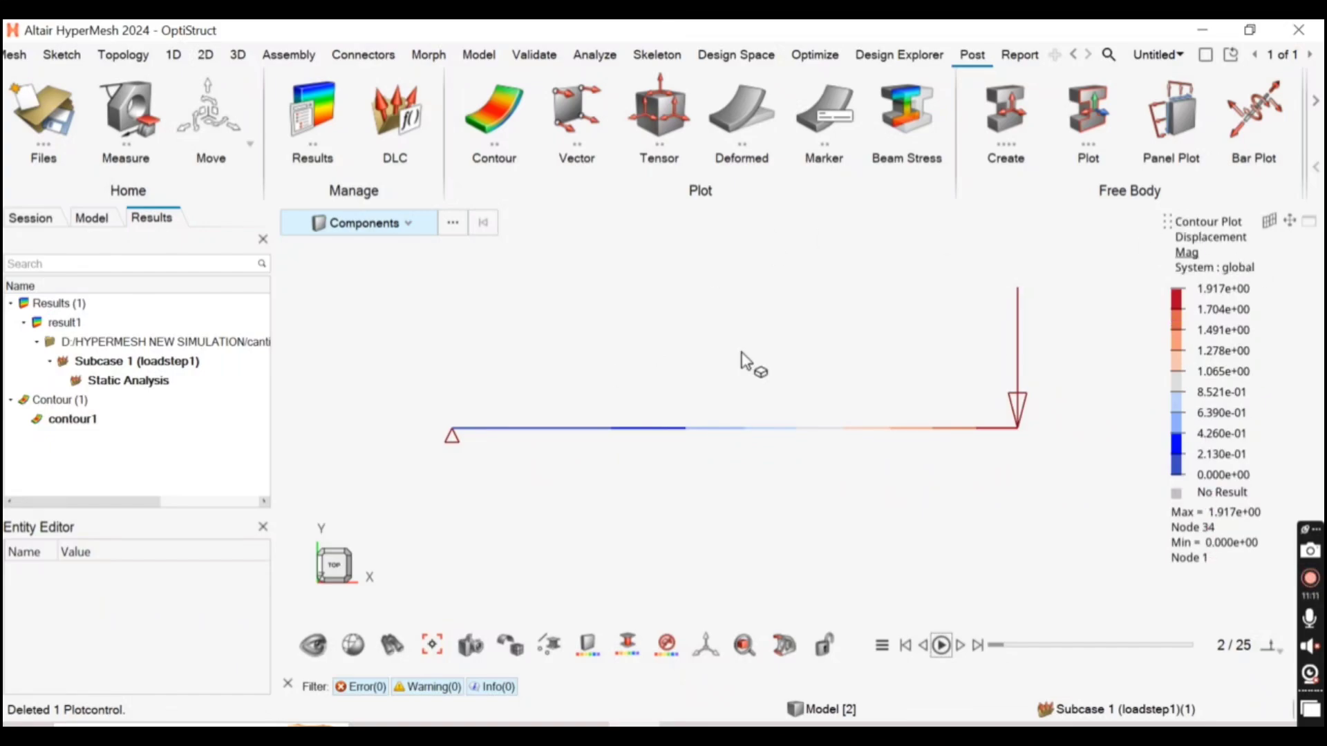
Step: Try displaying the 1D beams as 3D elements, and restore the plain line display
mouse_move(555, 652)
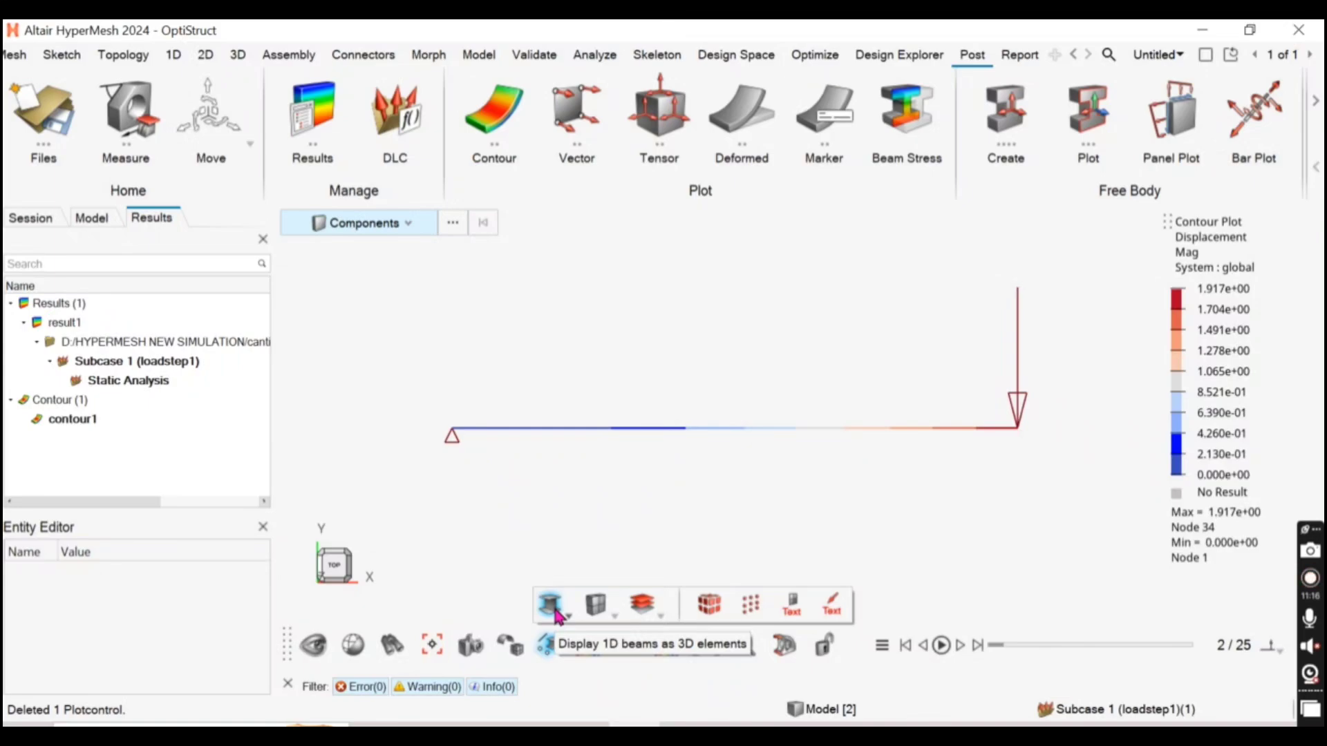
click(551, 606)
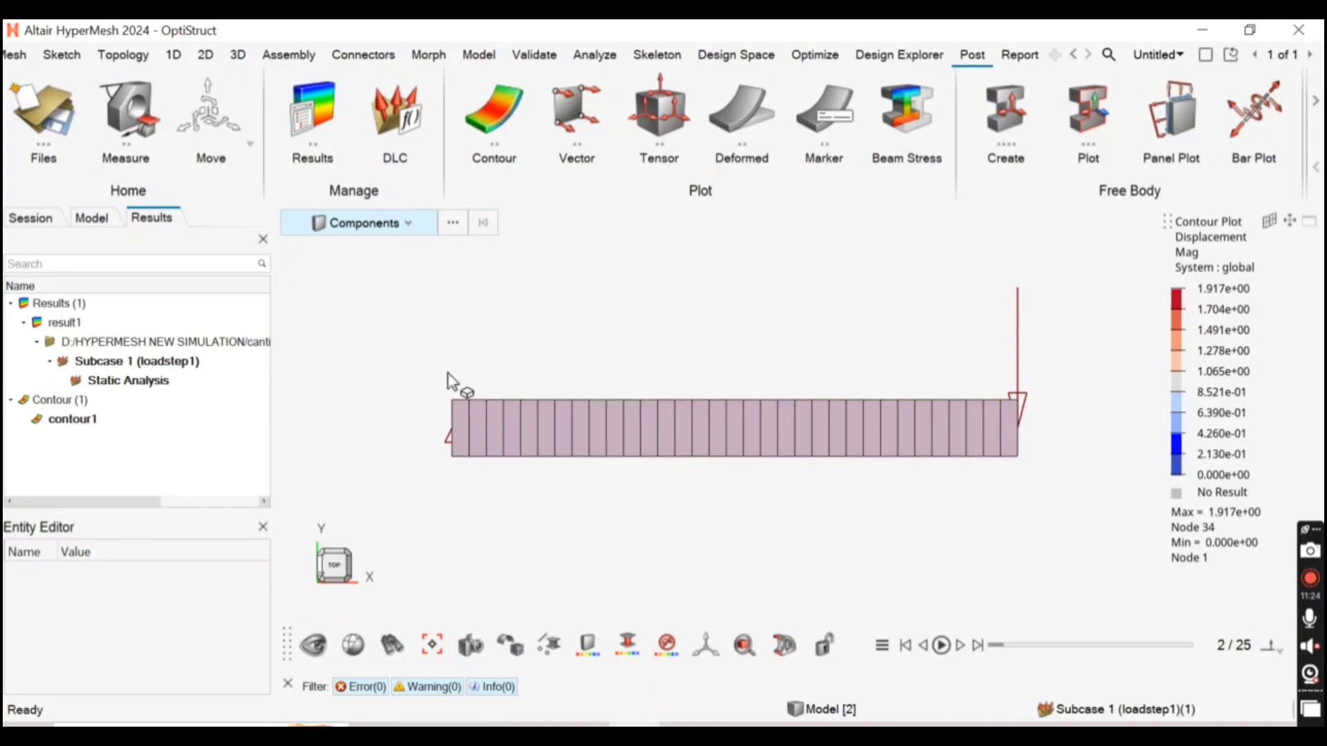
click(551, 651)
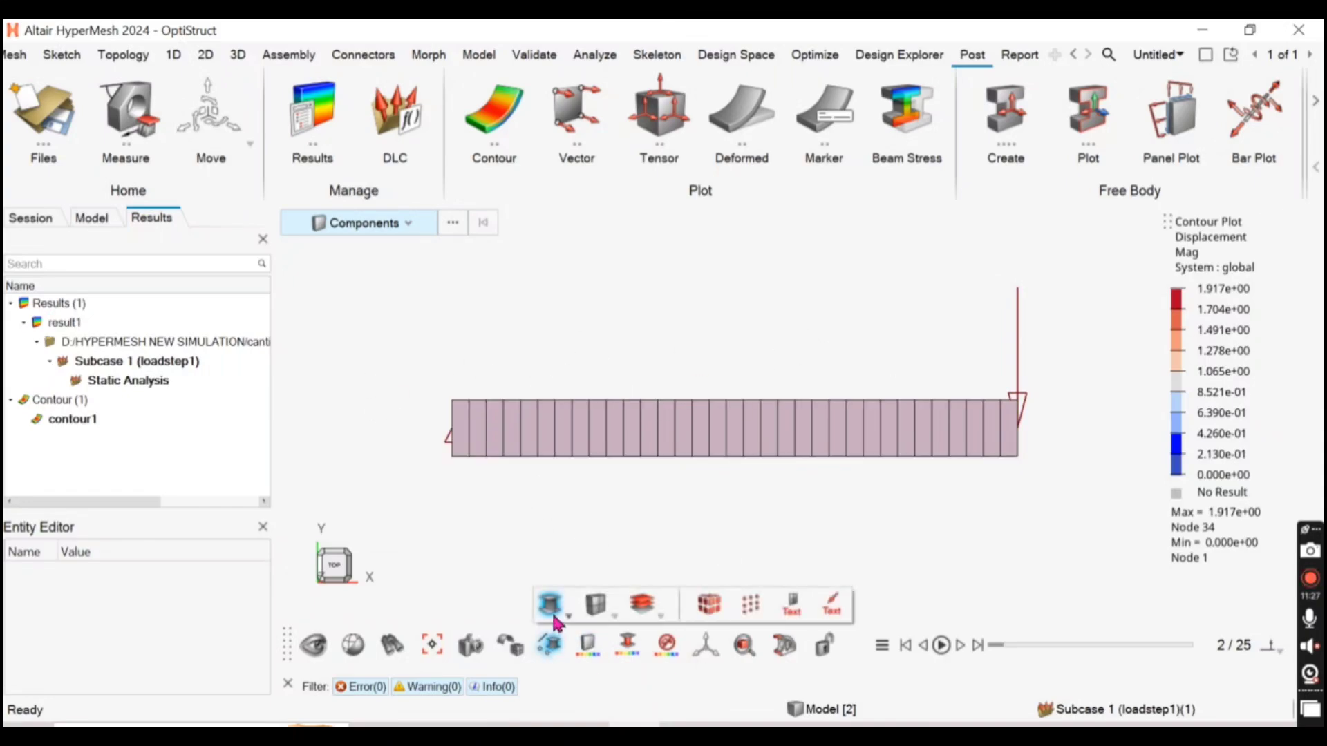
click(555, 619)
Step: Play the displacement contour animation on the beam and pause it
click(941, 647)
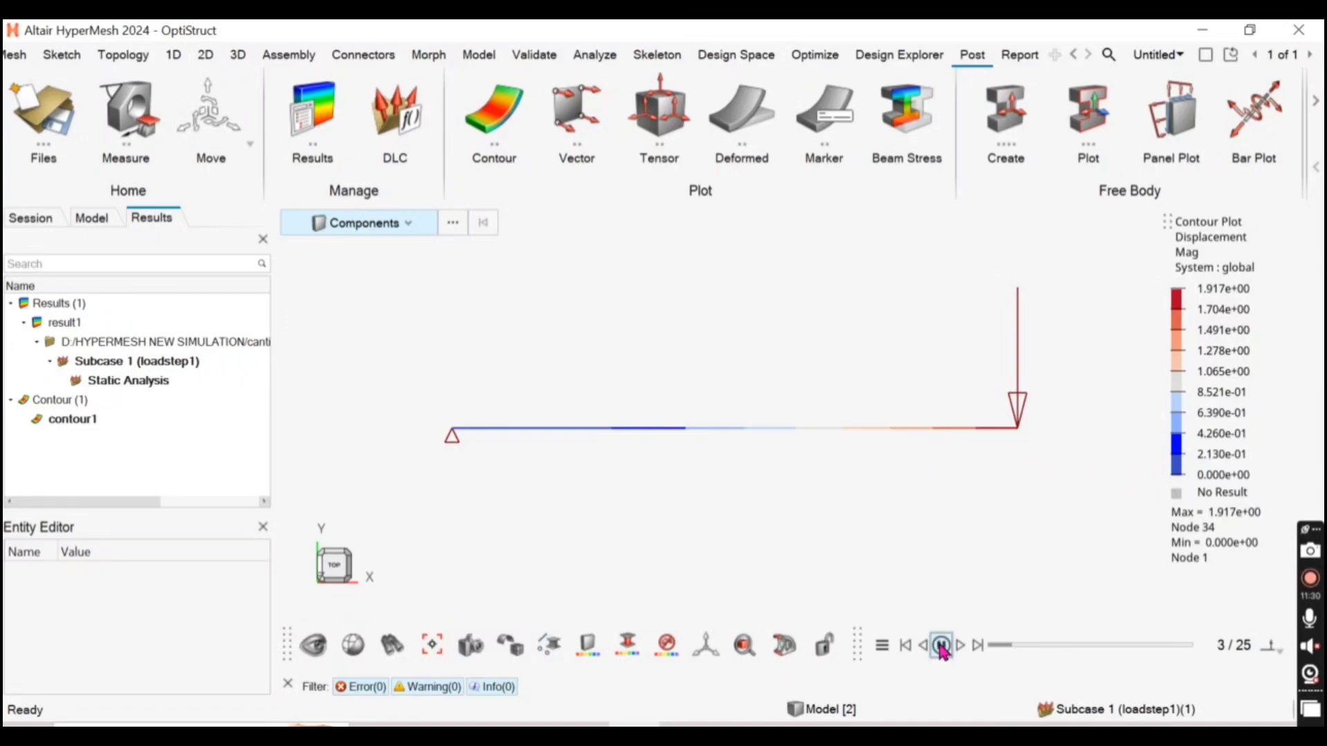
click(941, 645)
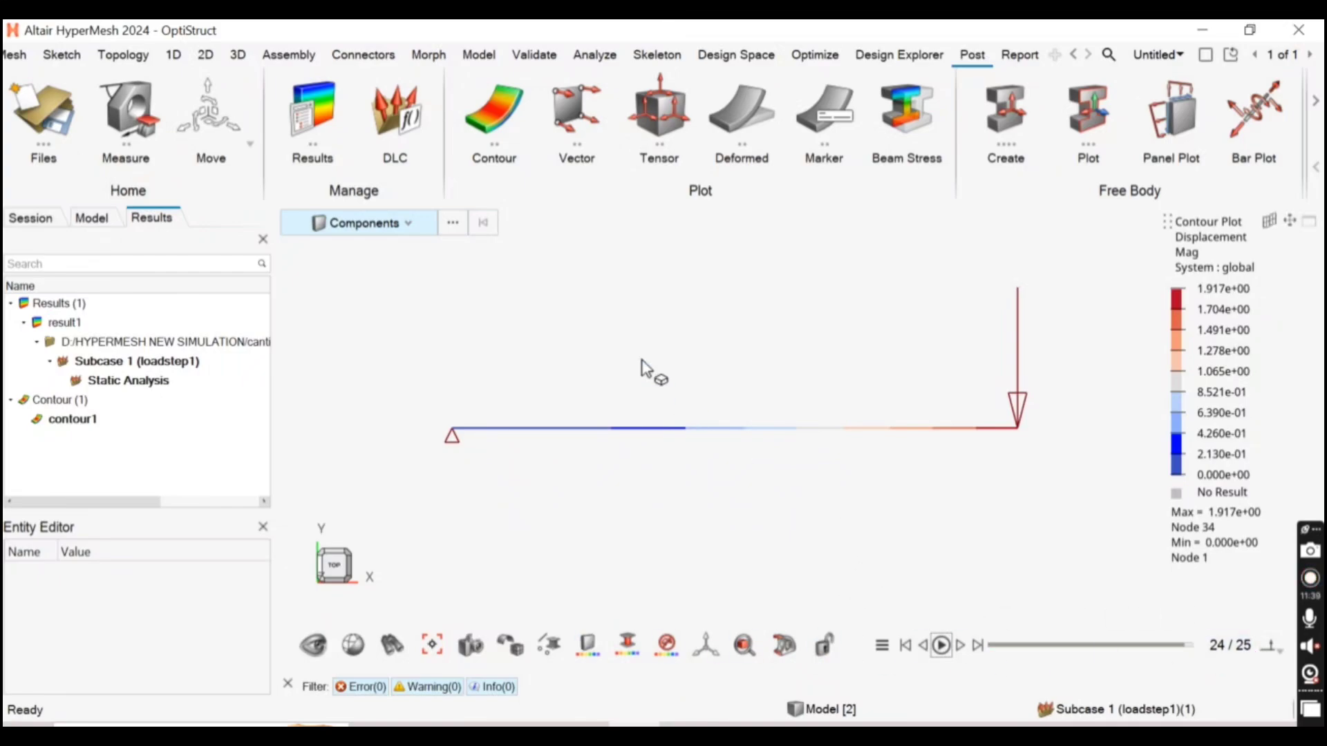
Step: Create a deformed shape plot with a uniform scale of 20 and no undeformed shape, and plot it
click(738, 130)
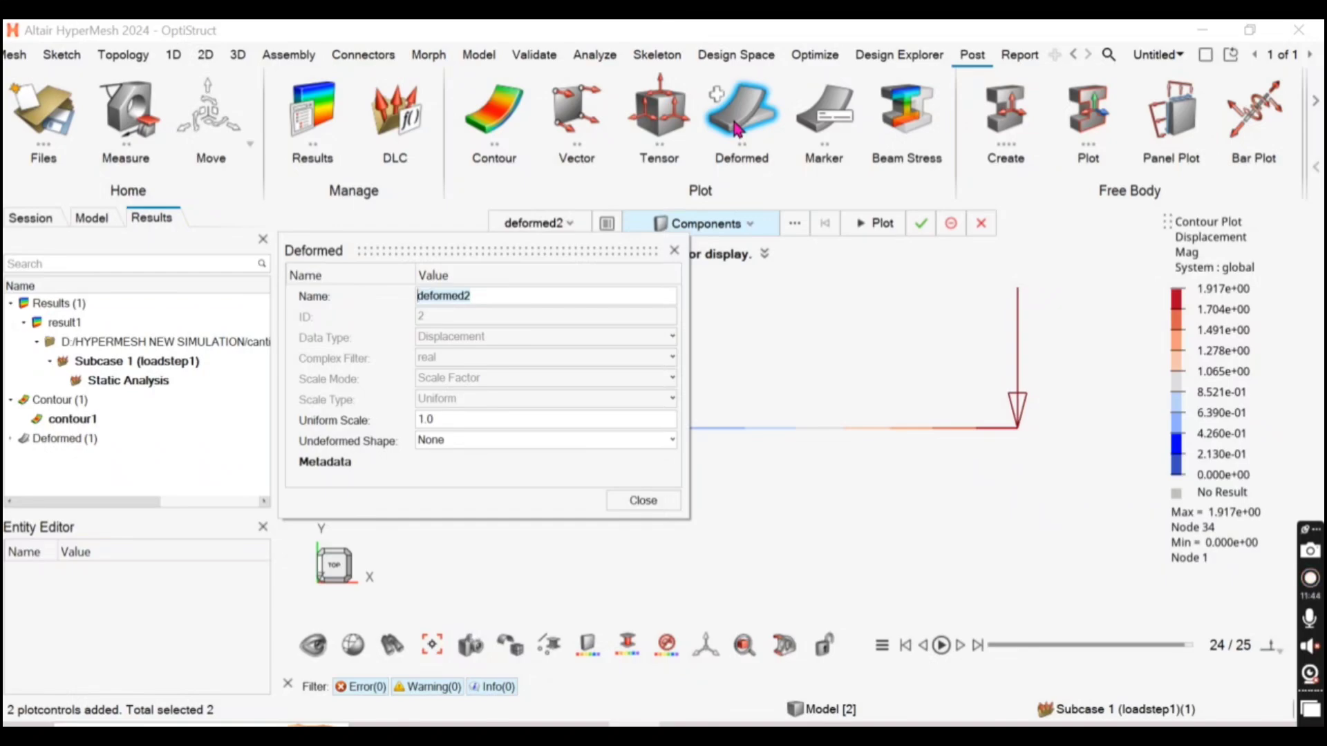
click(484, 411)
text(1)
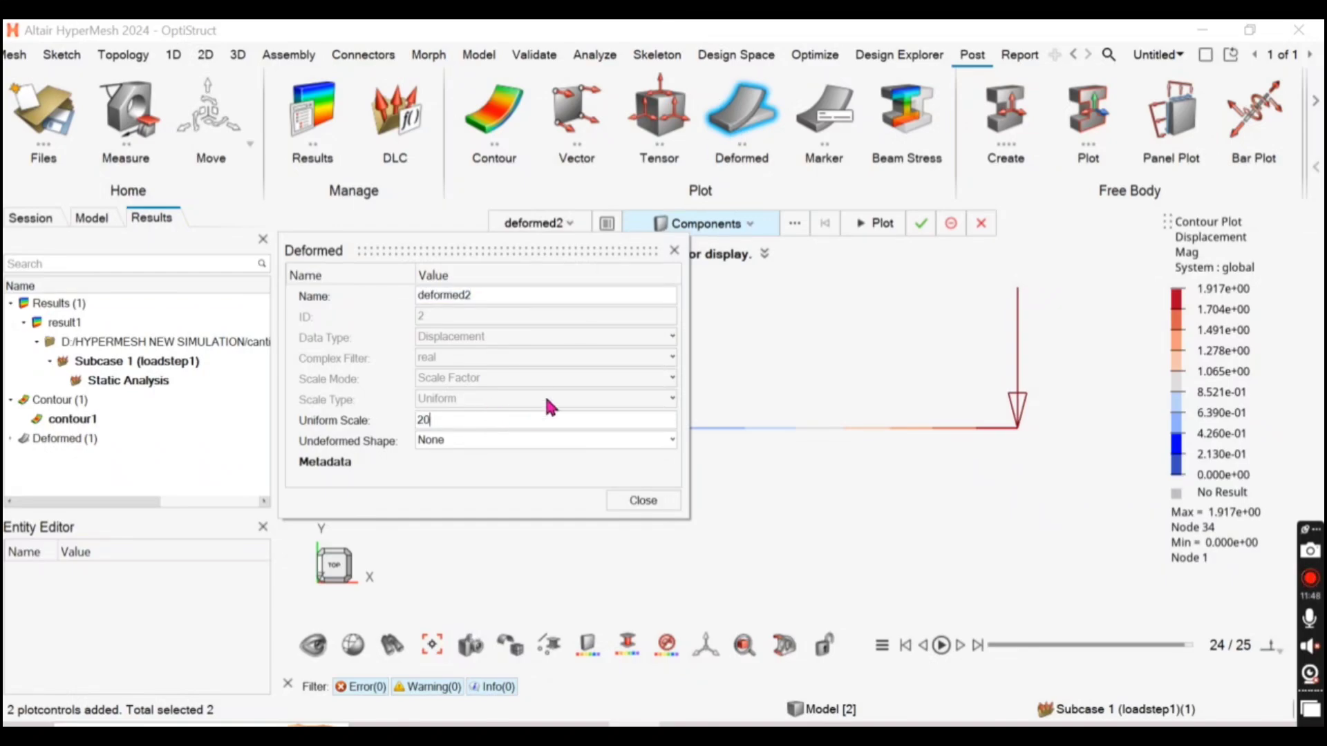
click(882, 223)
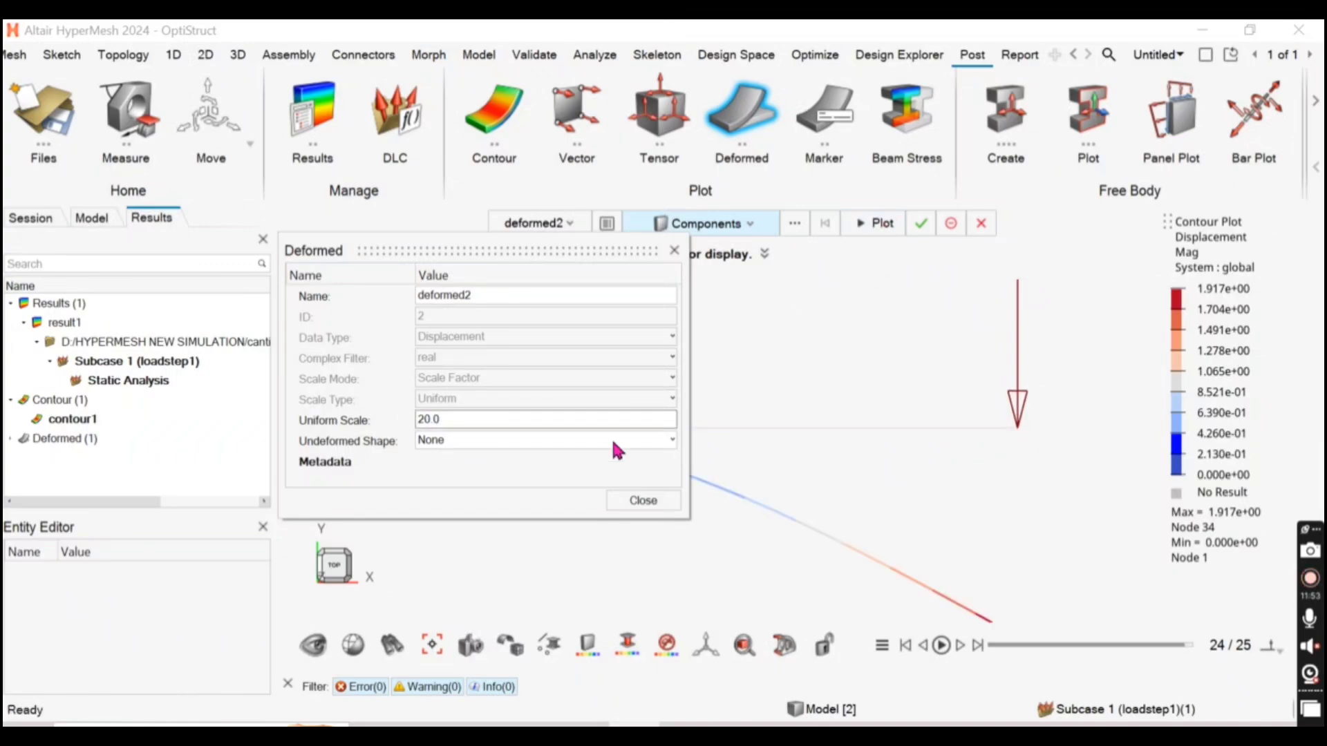
click(640, 500)
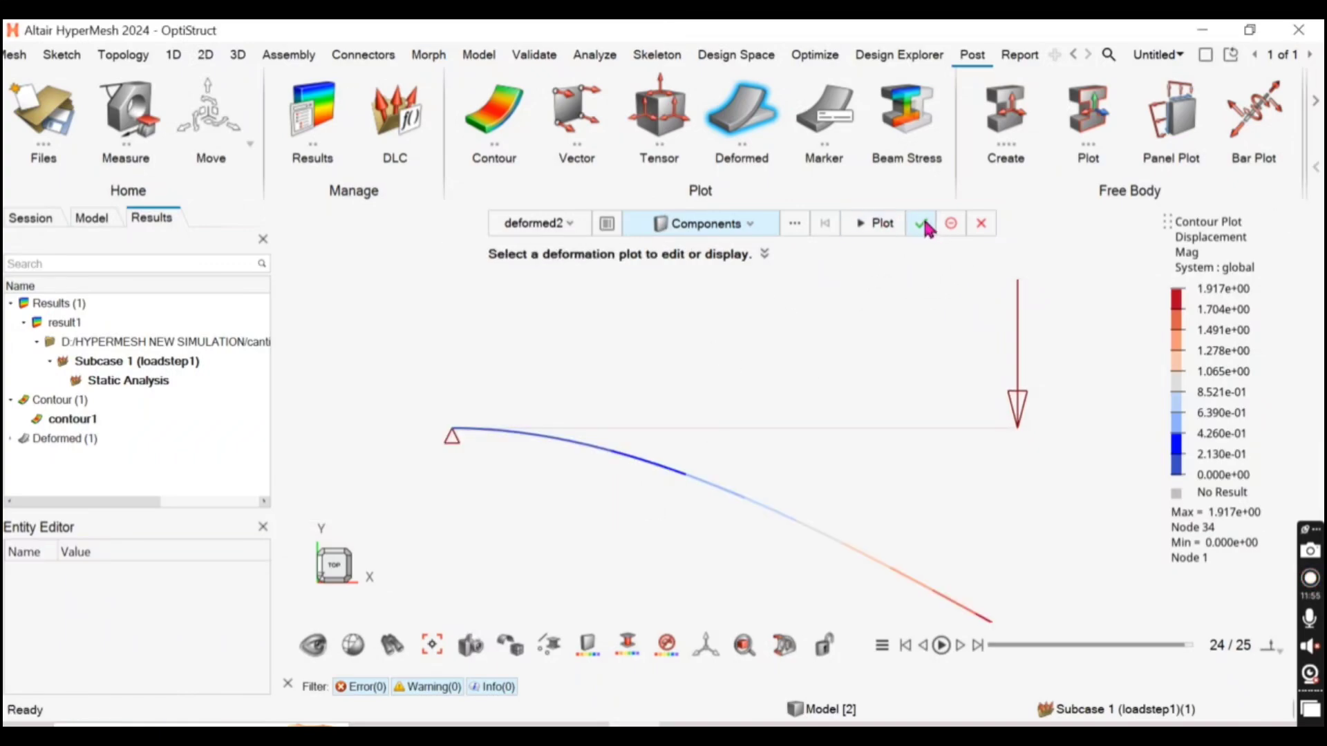
Step: Animate the scaled deformed beam and check the maximum displacement in the contour legend
click(950, 652)
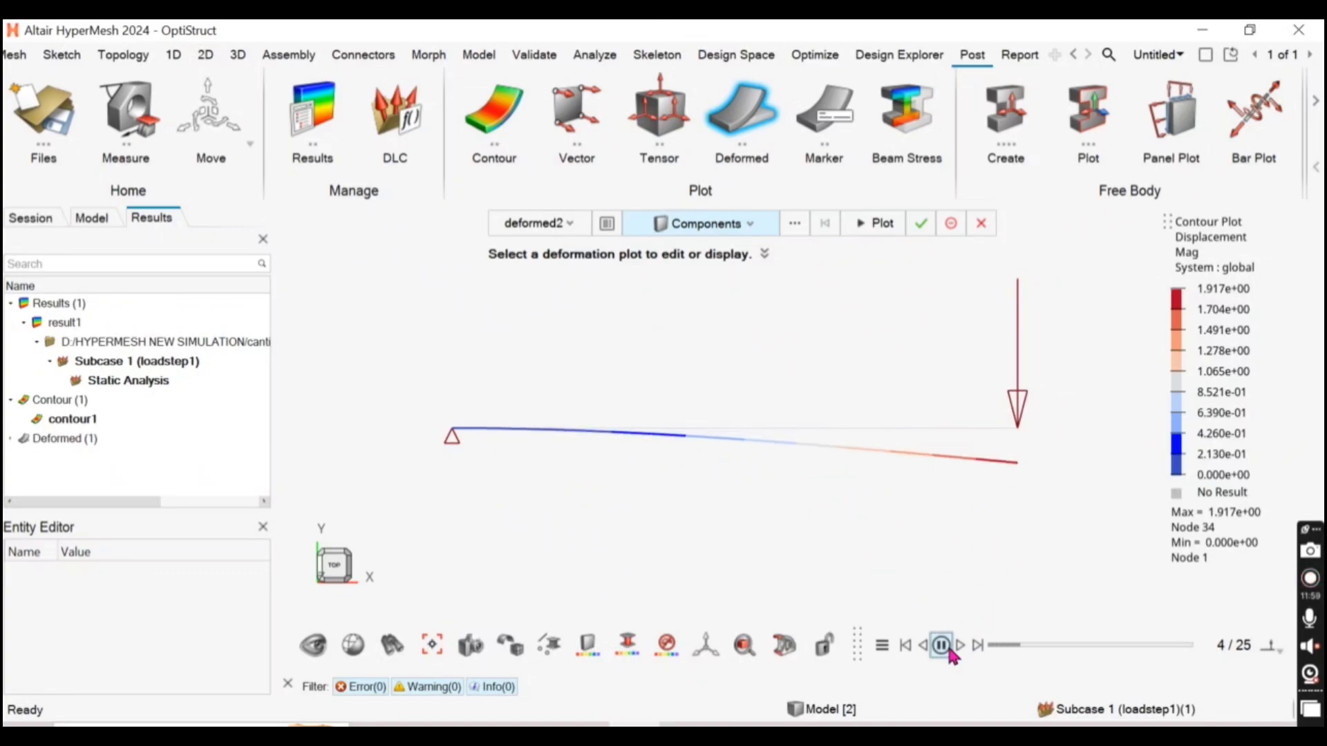
click(944, 647)
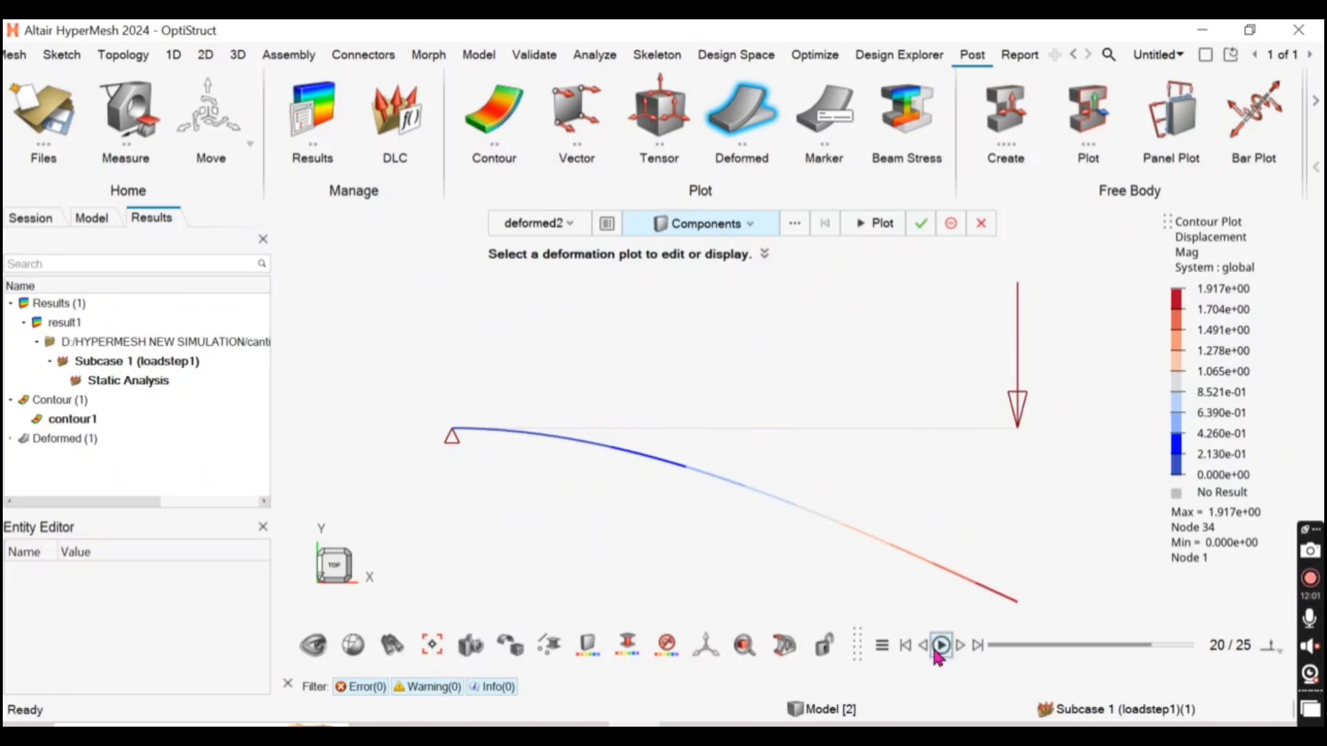
click(942, 646)
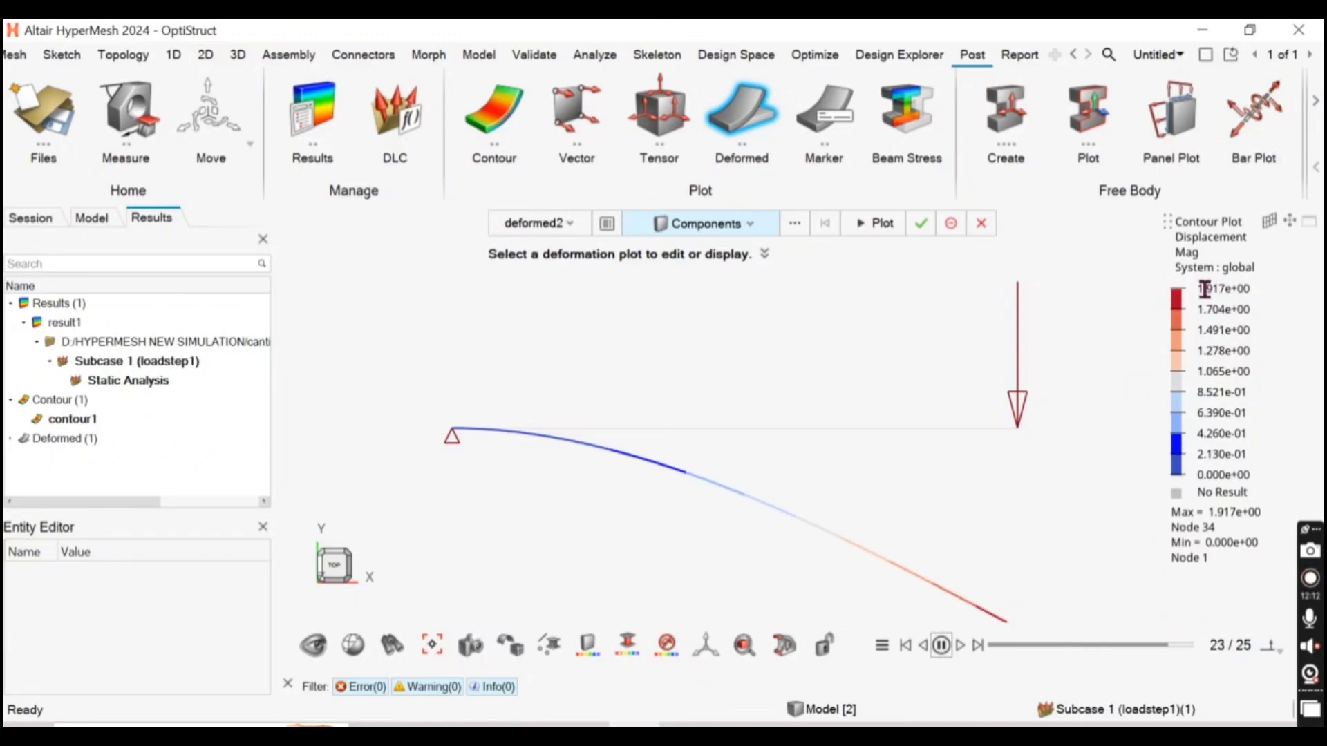
Step: Compare the simulated displacement with the analytical deflection in the Paint drawing, return to HyperMesh, and stop the animation
click(585, 732)
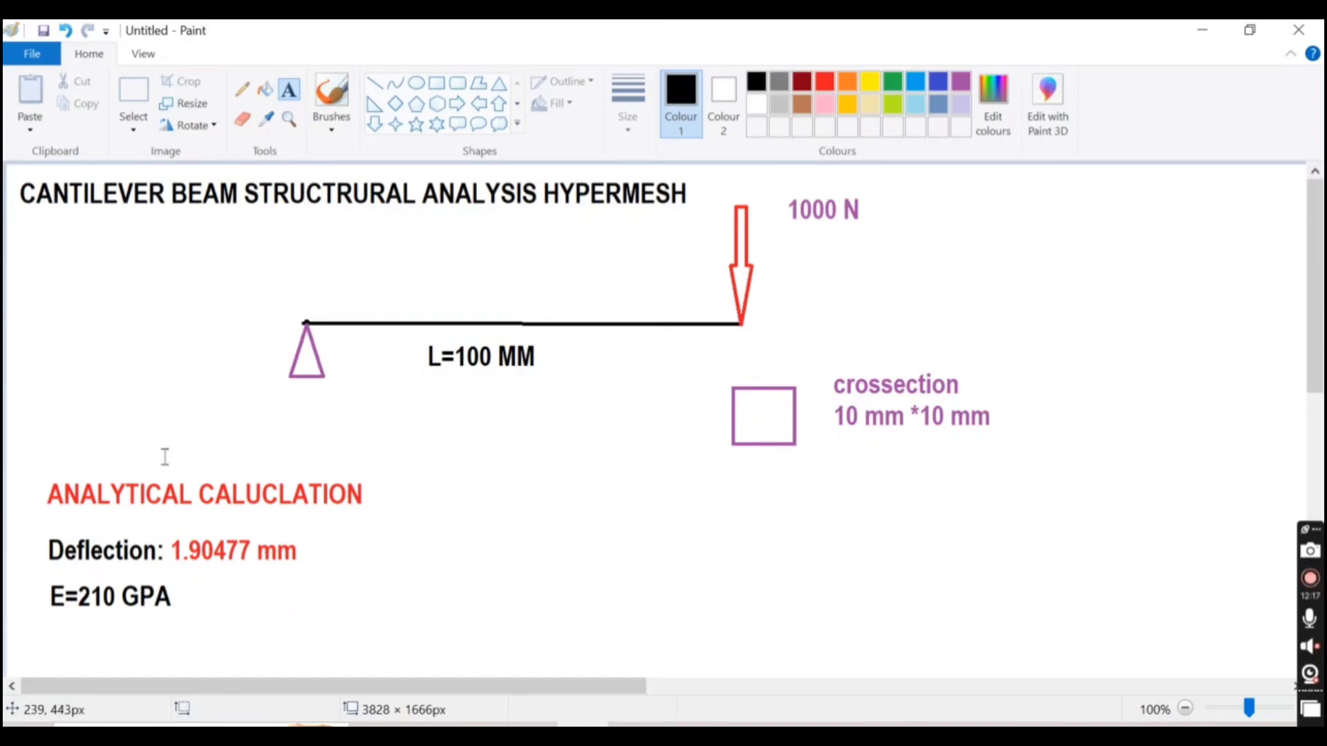
click(634, 733)
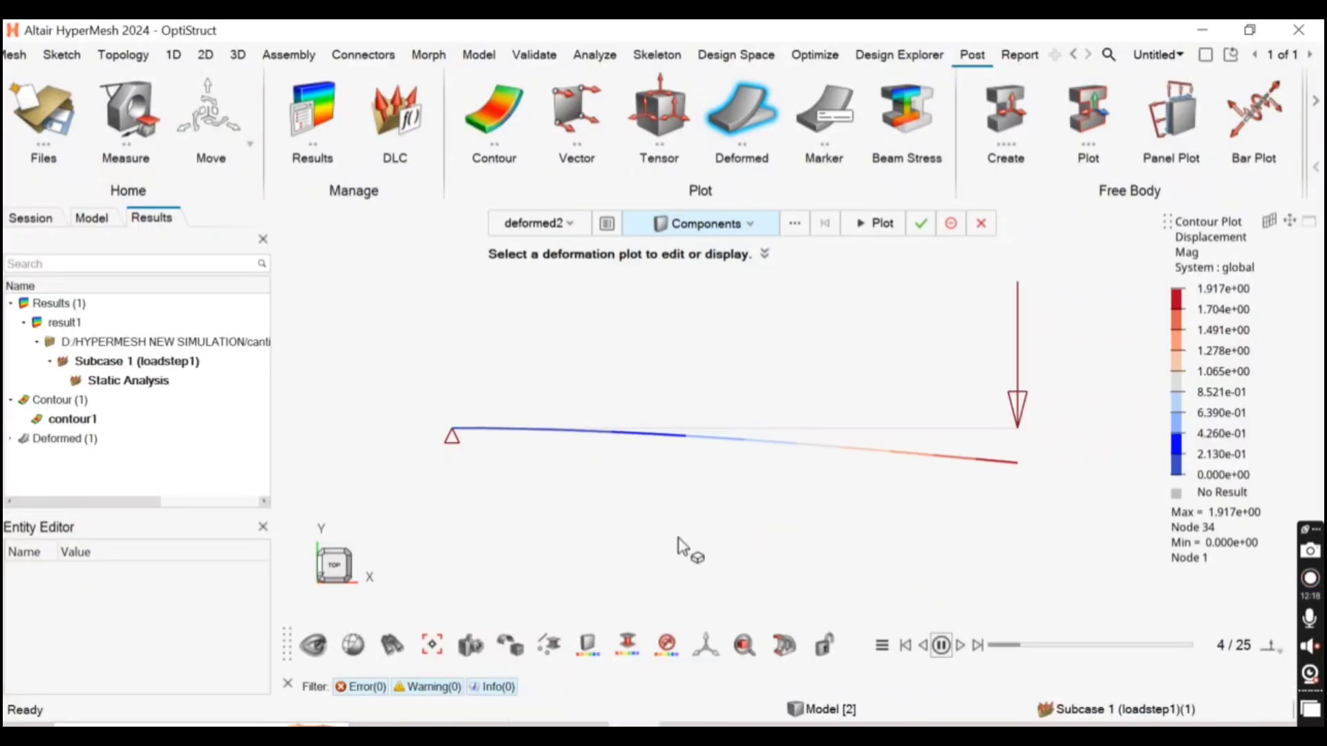
click(941, 645)
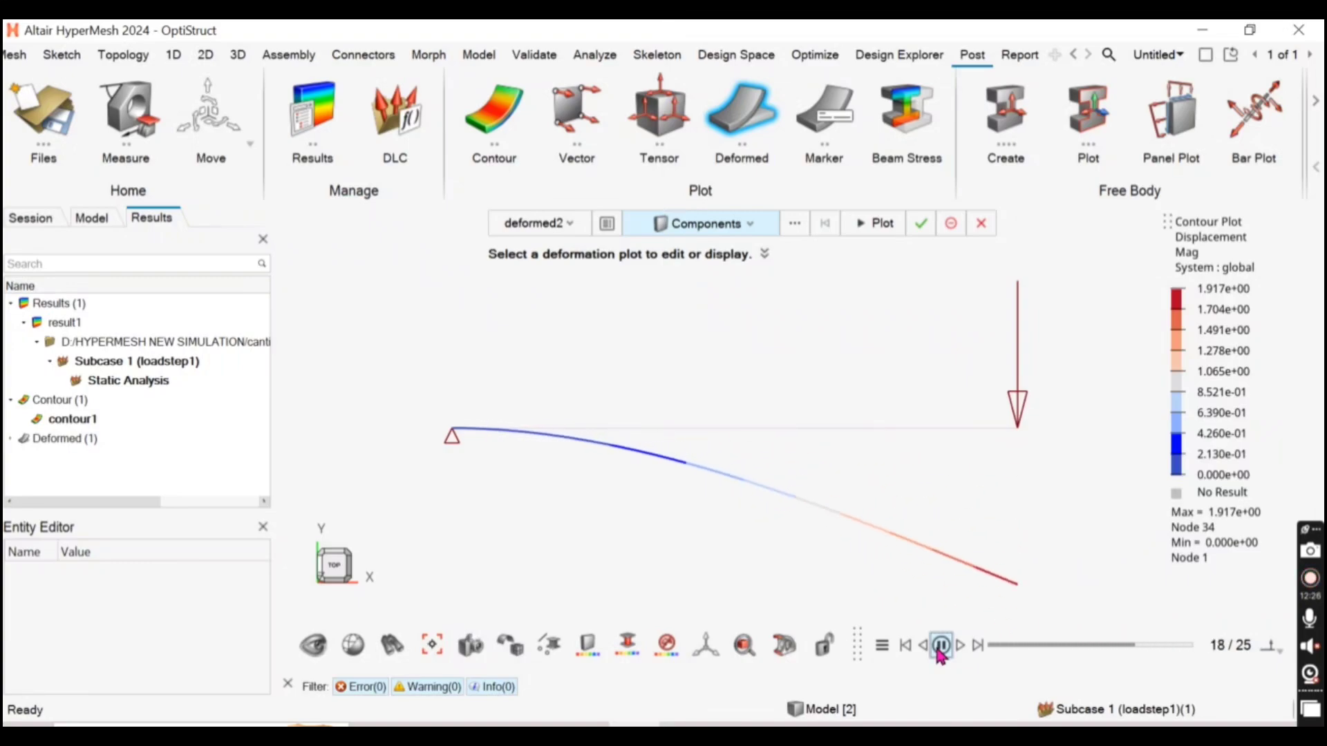
click(939, 652)
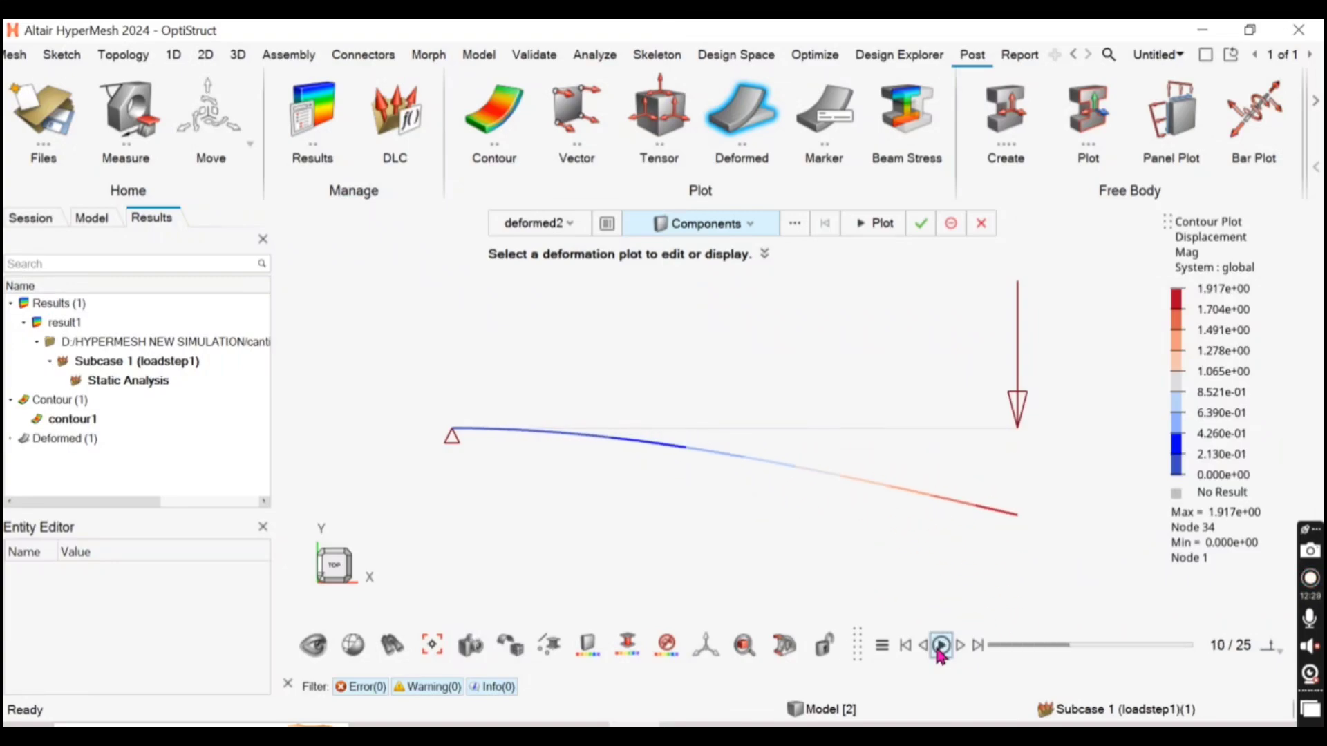
Step: Open the settings of the existing contour1 plot for editing
click(83, 419)
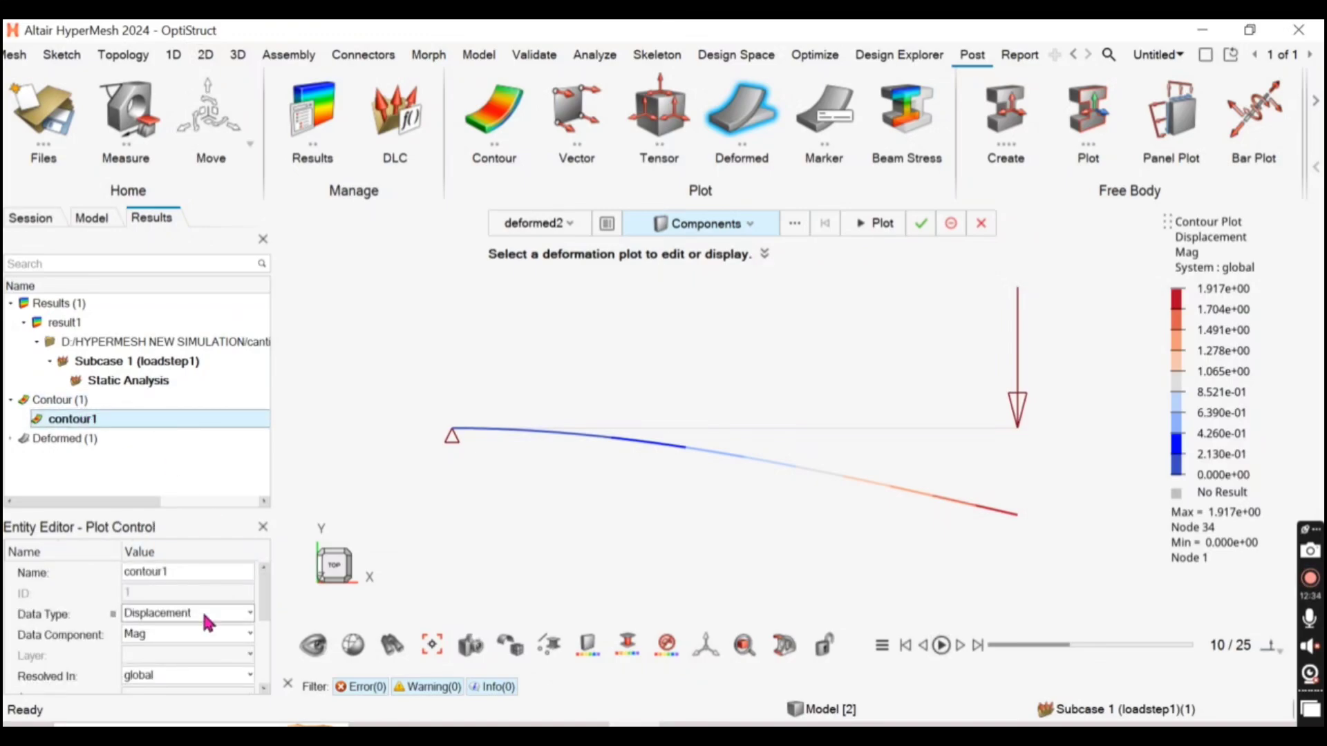